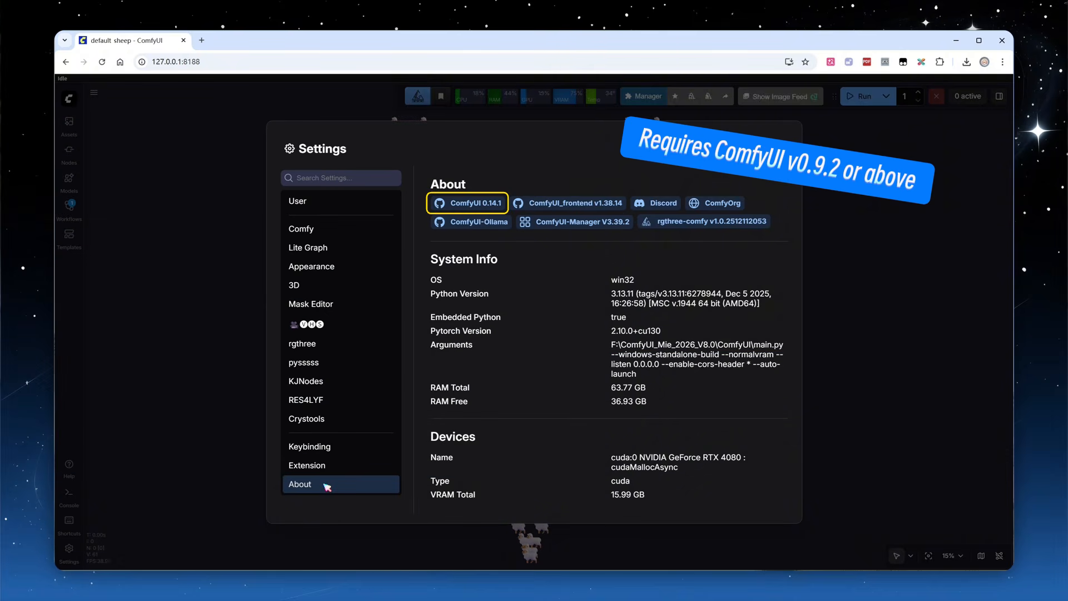
Close the settings, search the workflow templates for "klein", and load the Flux.2 [Klein] 4B: Text to Image template
{"action": "left_click", "coordinate": [788, 146]}
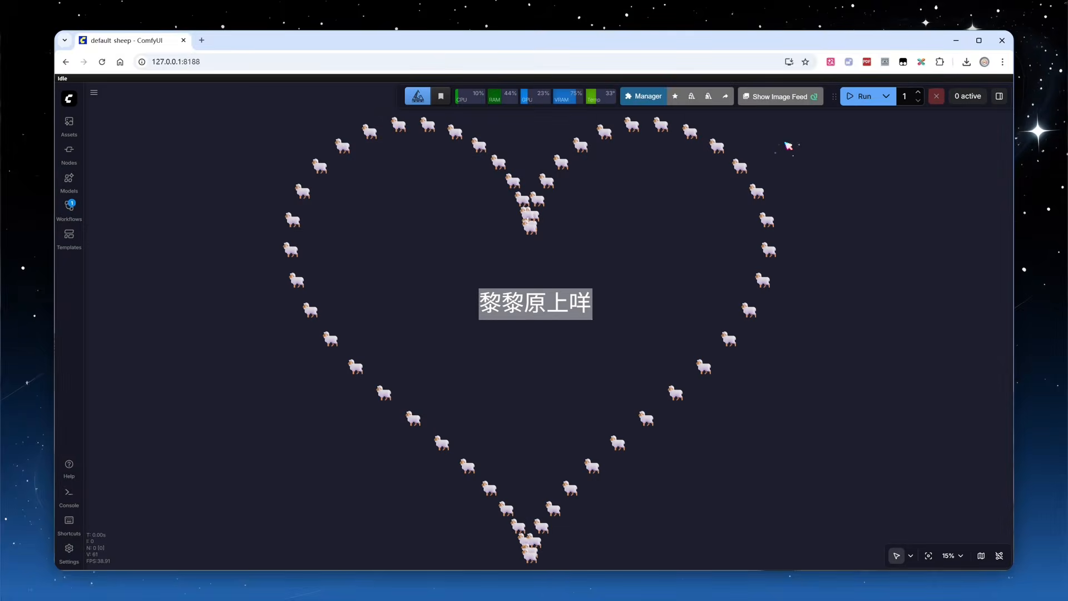
{"action": "left_click", "coordinate": [69, 236]}
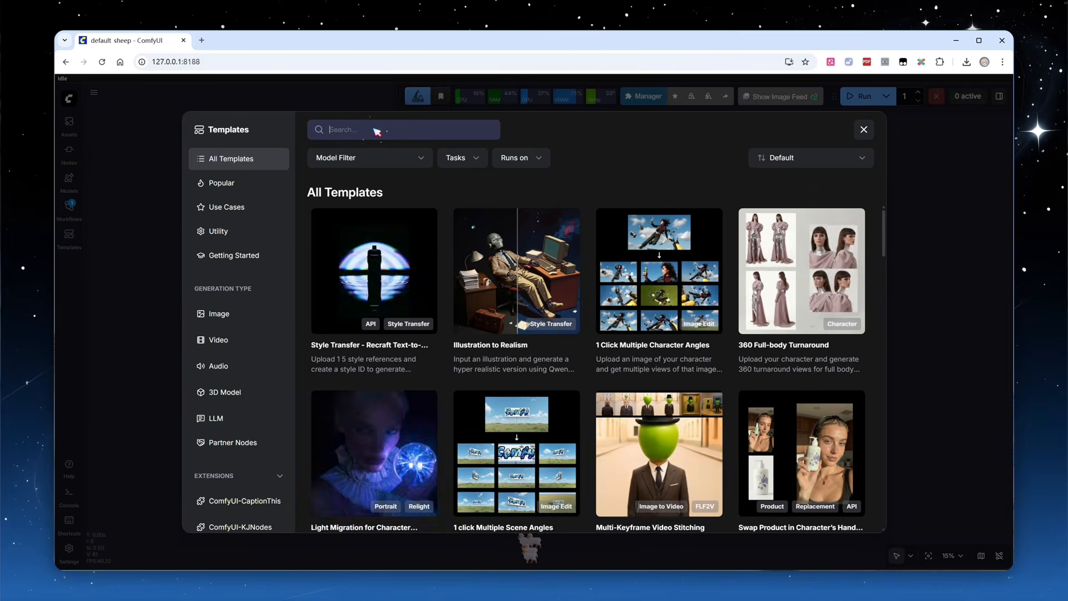
{"action": "type", "text": "klein"}
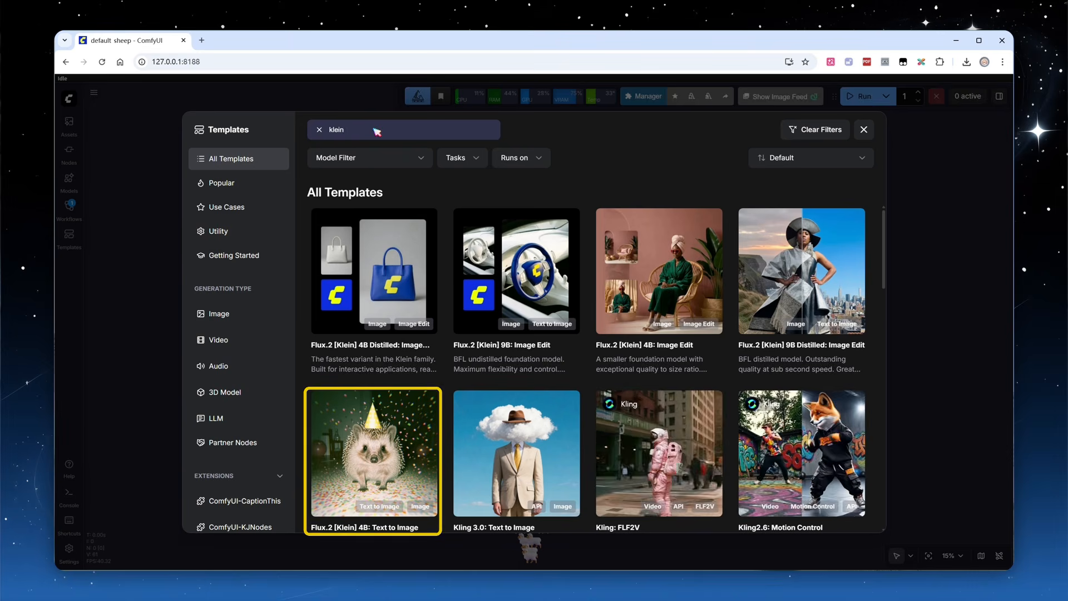
{"action": "left_click", "coordinate": [392, 394]}
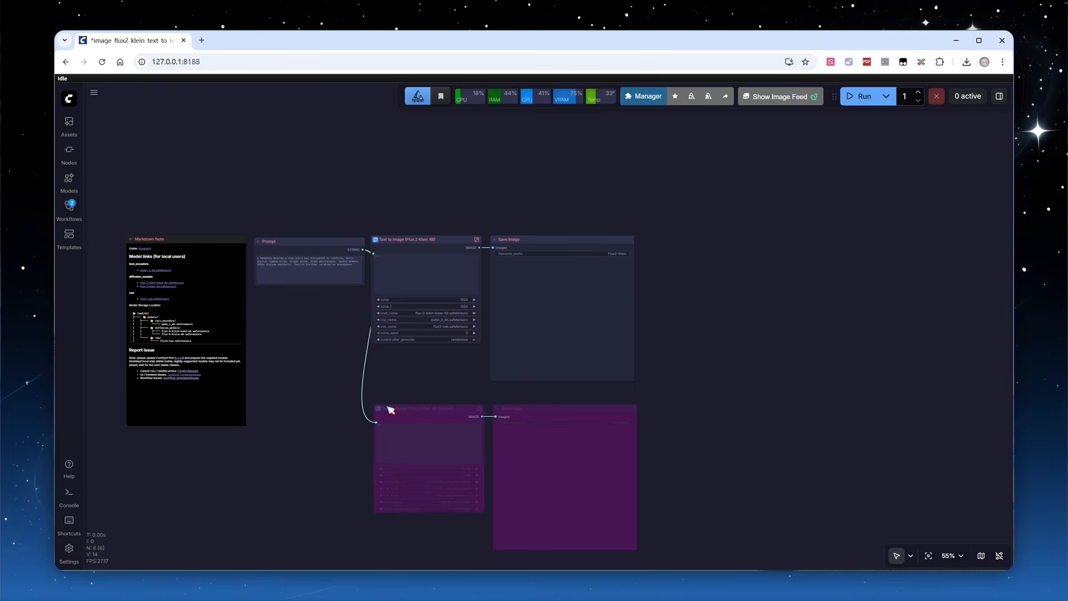
Move the Text to Image (Flux.2 Klein 4B) subgraph node above the other nodes and unpack it into its individual nodes
{"action": "left_click_drag", "start_coordinate": [335, 384], "coordinate": [464, 370]}
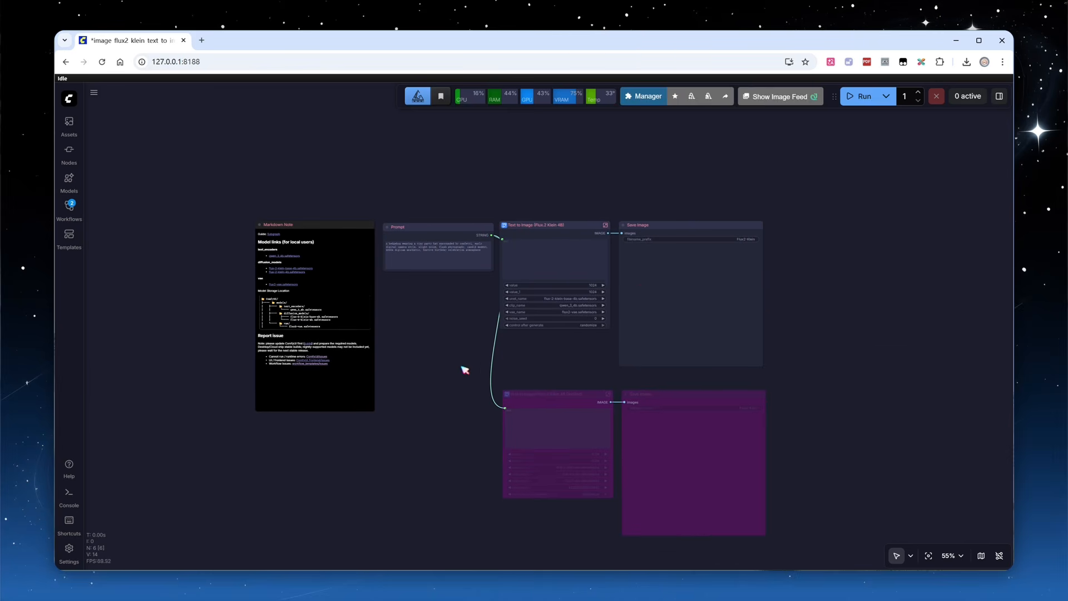
{"action": "scroll", "coordinate": [640, 283], "scroll_direction": "up", "scroll_amount": 3}
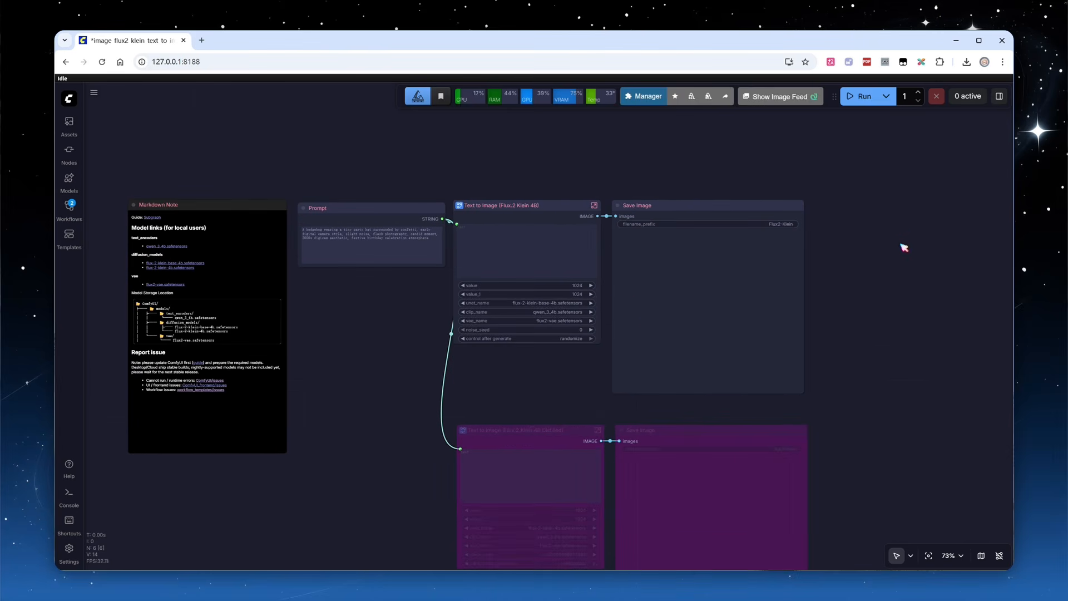
{"action": "left_click_drag", "start_coordinate": [896, 209], "coordinate": [896, 374]}
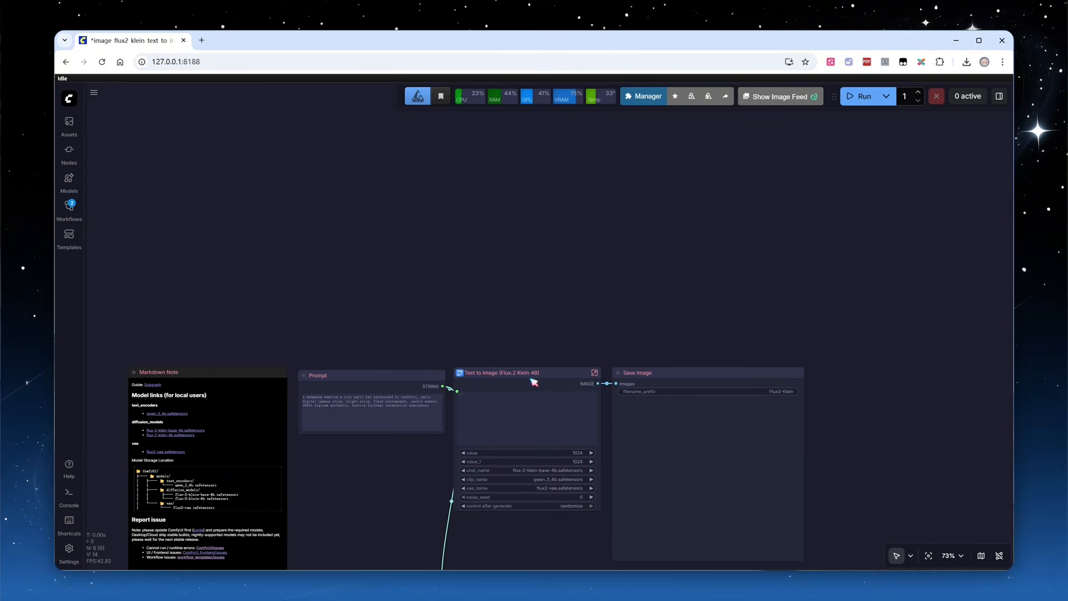
{"action": "left_click_drag", "start_coordinate": [534, 382], "coordinate": [520, 147]}
{"action": "left_click_drag", "start_coordinate": [645, 161], "coordinate": [649, 232]}
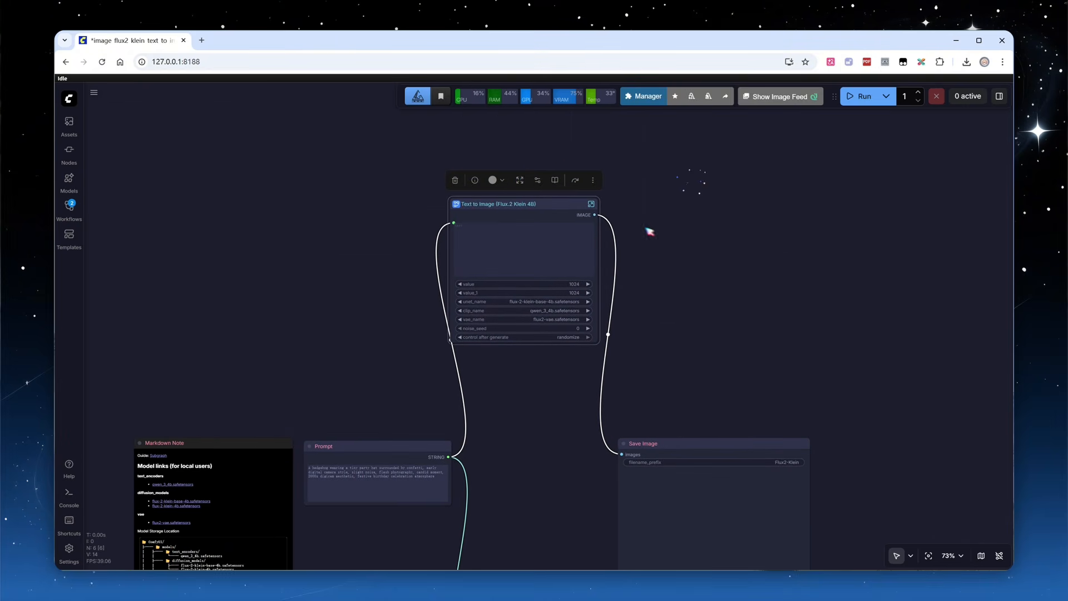
{"action": "left_click", "coordinate": [521, 180]}
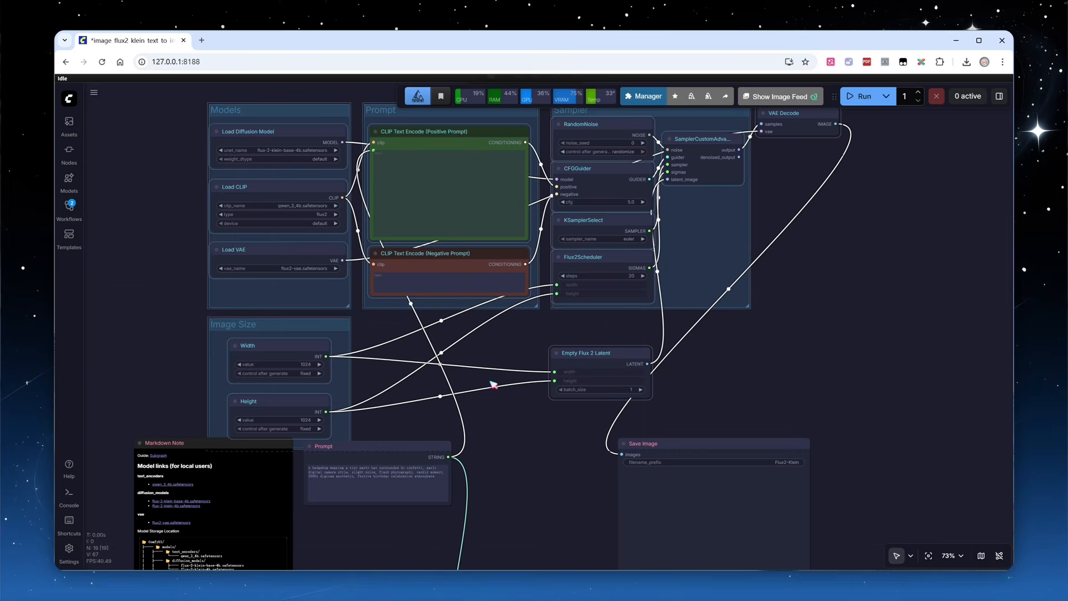
{"action": "scroll", "coordinate": [489, 383], "scroll_direction": "down", "scroll_amount": 1}
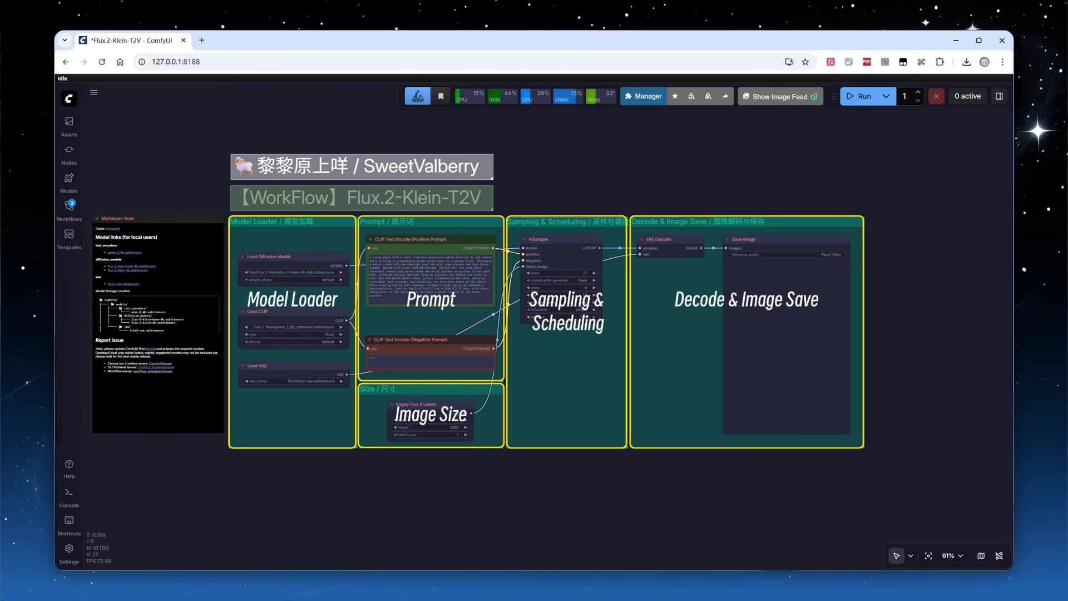
Select flux-2-klein-9b-fp8.safetensors from Flux\Flux.2-Klein as the model in the Load Diffusion Model node
{"action": "left_click_drag", "start_coordinate": [406, 524], "coordinate": [445, 510]}
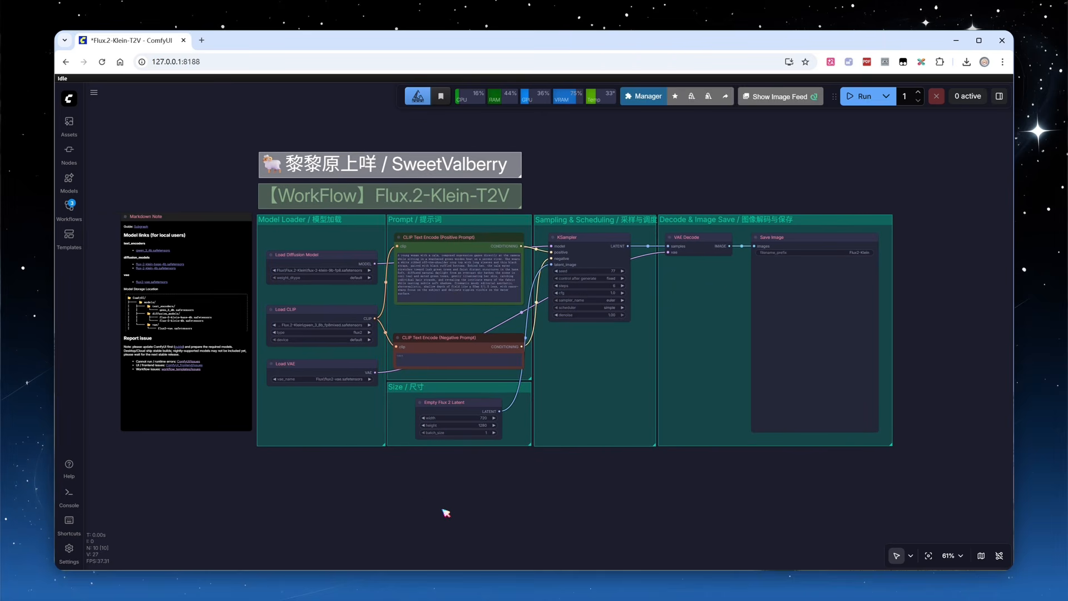
{"action": "scroll", "coordinate": [445, 509], "scroll_direction": "up", "scroll_amount": 1}
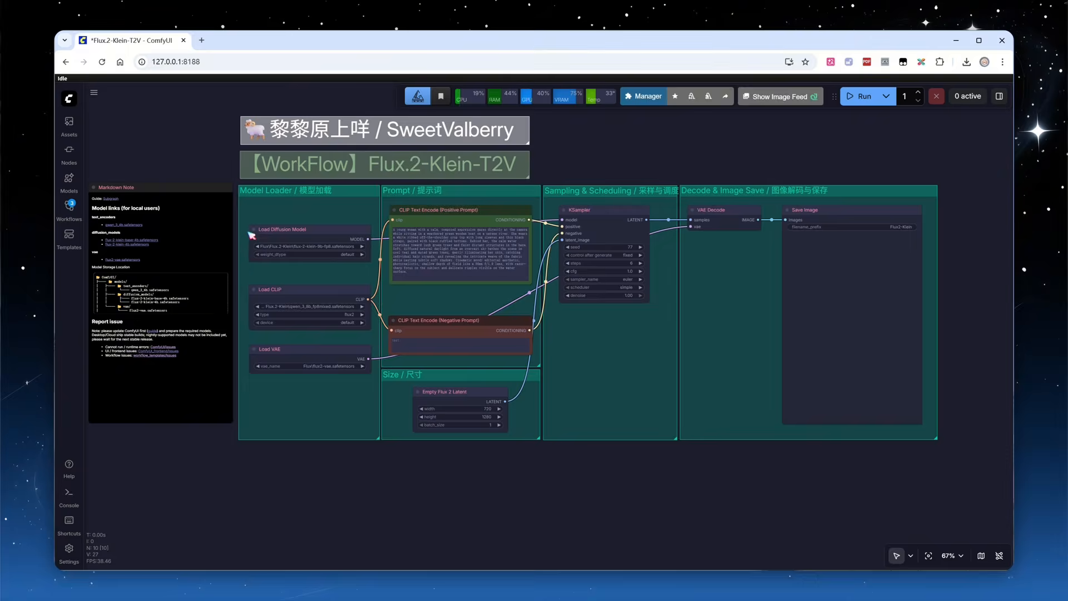
{"action": "scroll", "coordinate": [251, 234], "scroll_direction": "up", "scroll_amount": 6}
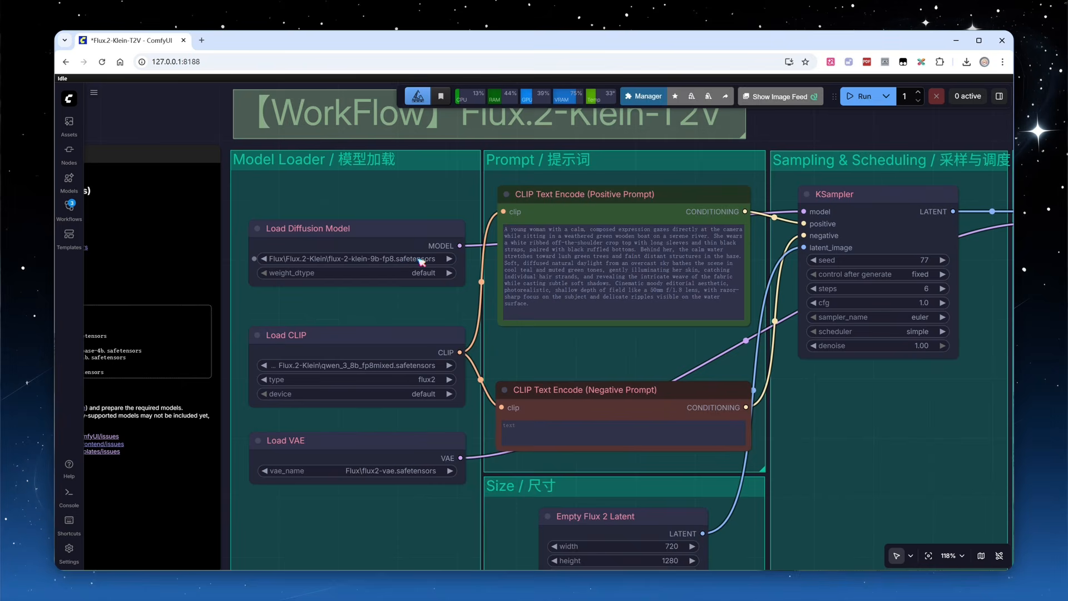
{"action": "left_click", "coordinate": [417, 260]}
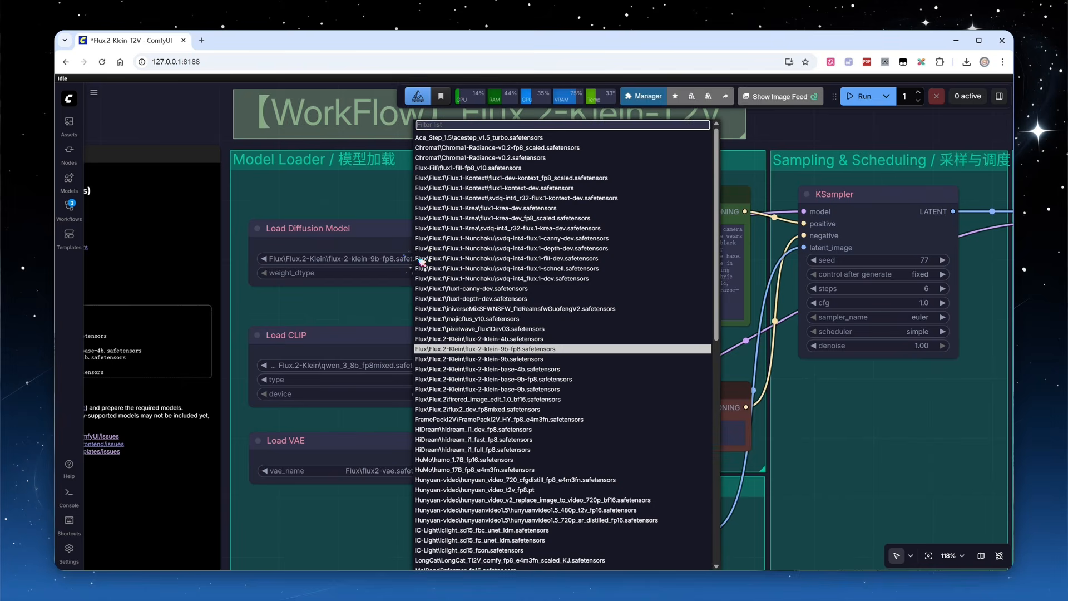
{"action": "left_click", "coordinate": [517, 349]}
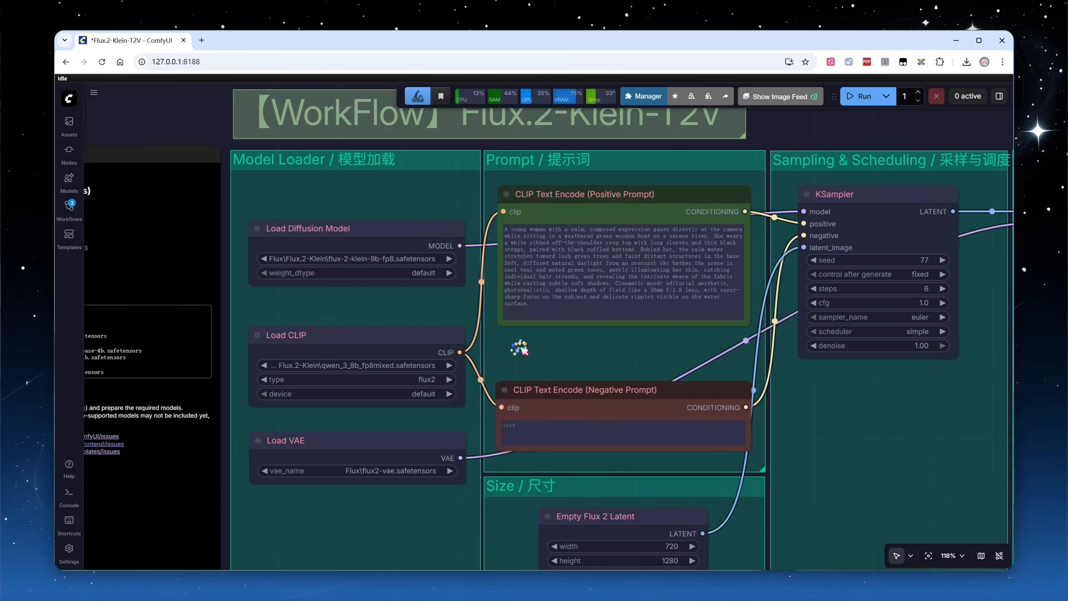
Choose Flux.2-Klein\qwen_3_8b_fp8mixed.safetensors in the Load CLIP node and Flux\flux2-vae.safetensors in the Load VAE node
{"action": "left_click", "coordinate": [391, 366]}
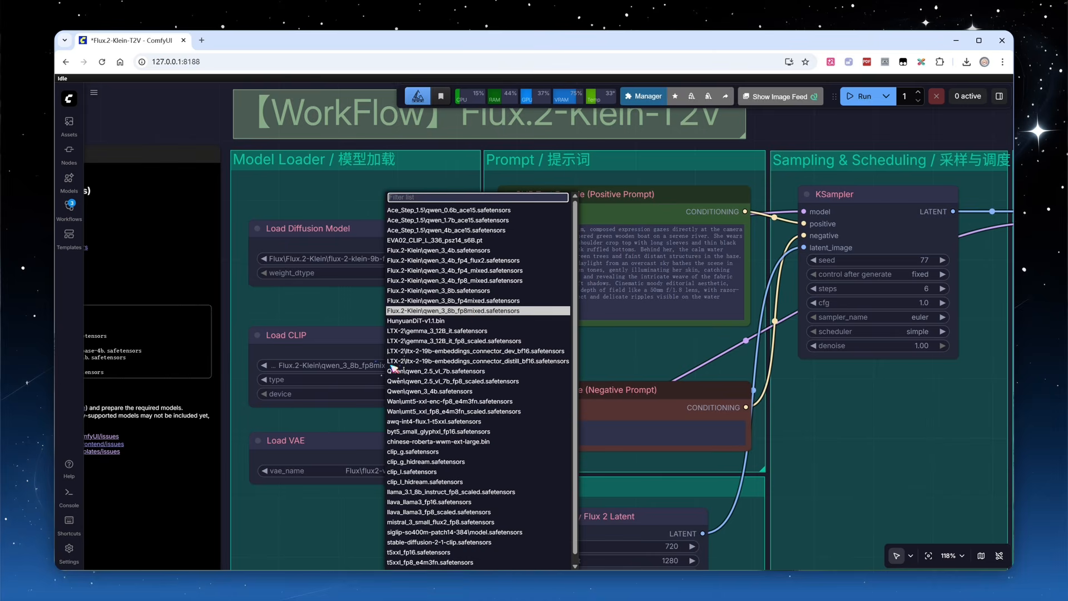
{"action": "left_click", "coordinate": [473, 311]}
{"action": "left_click", "coordinate": [418, 471]}
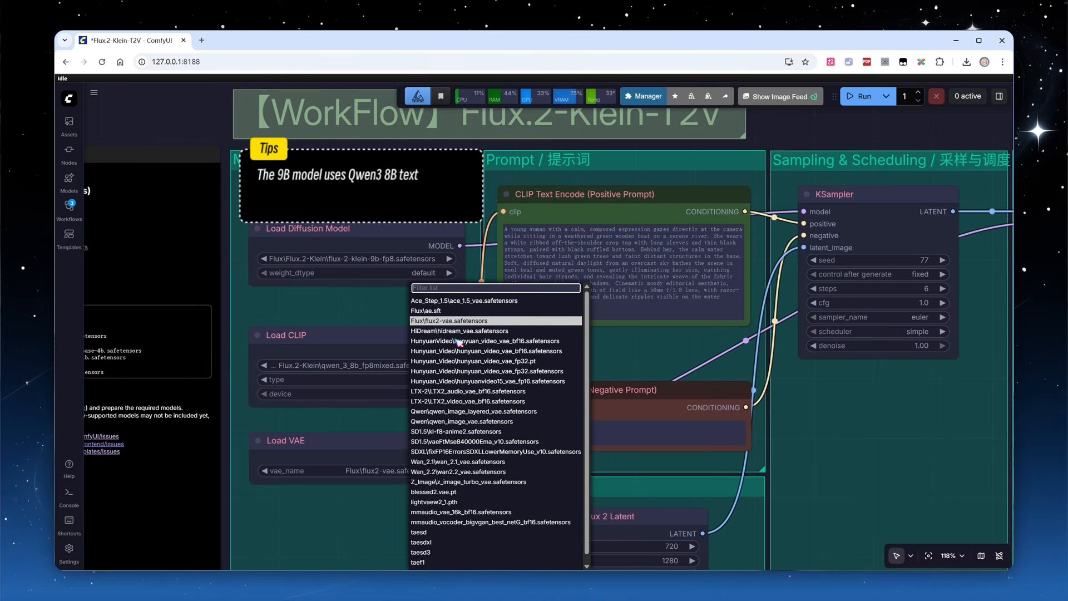
{"action": "left_click", "coordinate": [462, 320]}
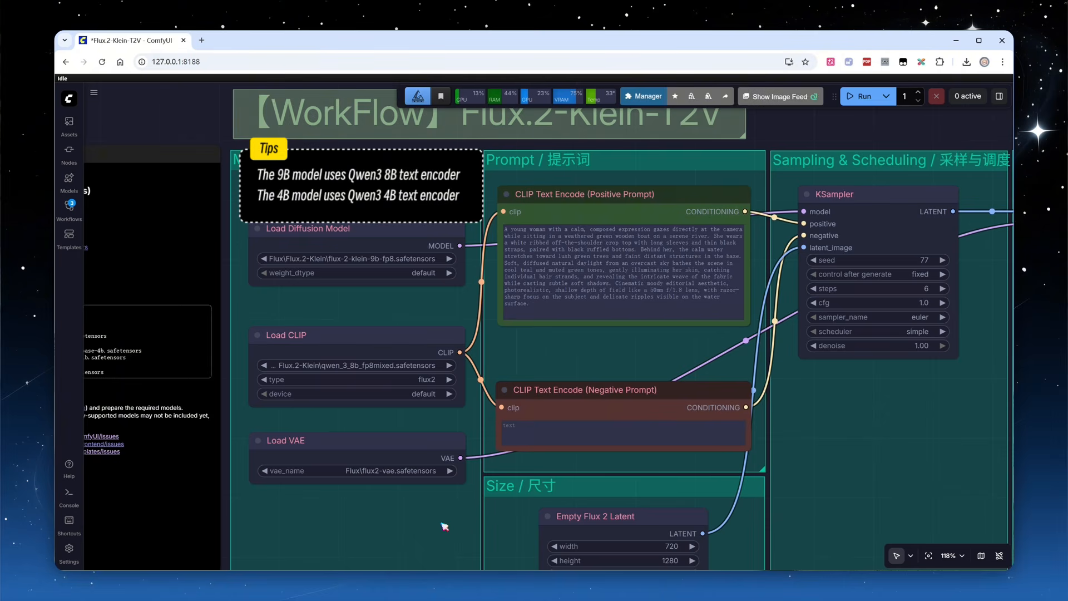
Run the Flux.2-Klein-T2V workflow to generate an image from the existing positive prompt
{"action": "left_click", "coordinate": [867, 97]}
{"action": "scroll", "coordinate": [358, 343], "scroll_direction": "down", "scroll_amount": 6}
{"action": "left_click_drag", "start_coordinate": [784, 539], "coordinate": [747, 503]}
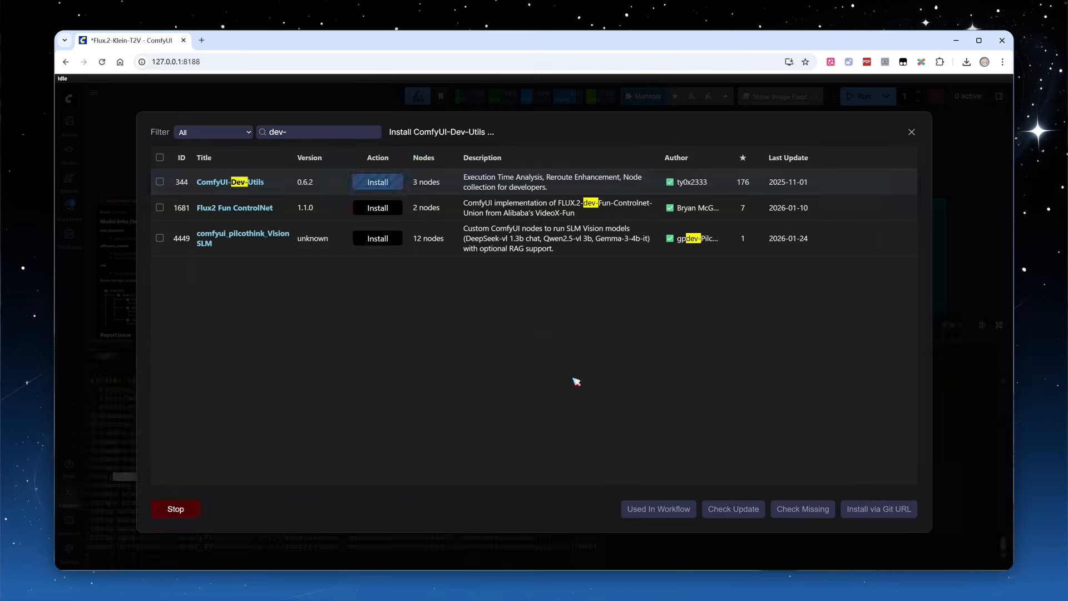
Confirm the browser refresh and reload the page to apply the ComfyUI-Dev-Utils node pack installation
{"action": "left_click", "coordinate": [745, 351]}
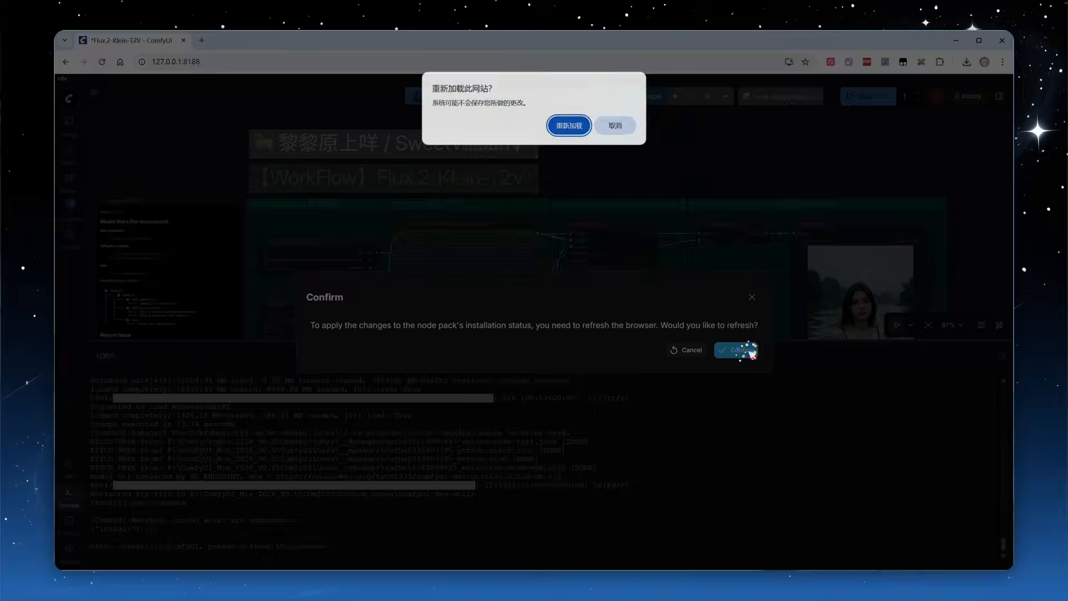
{"action": "key", "text": "Return"}
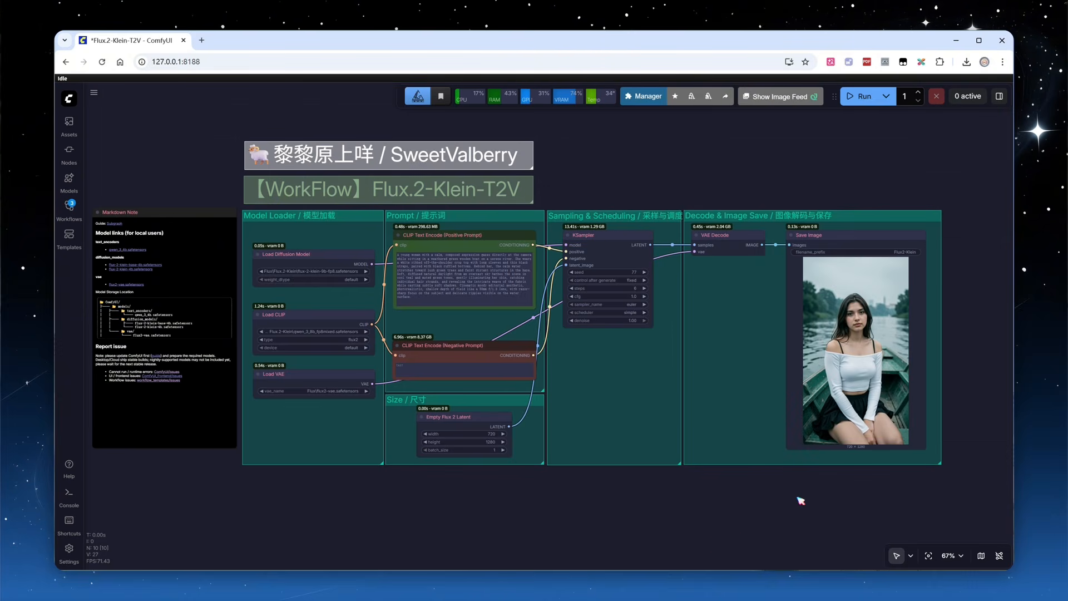
Examine the generated portrait in the Save Image node and the surrounding workflow nodes up close
{"action": "scroll", "coordinate": [986, 401], "scroll_direction": "up", "scroll_amount": 5}
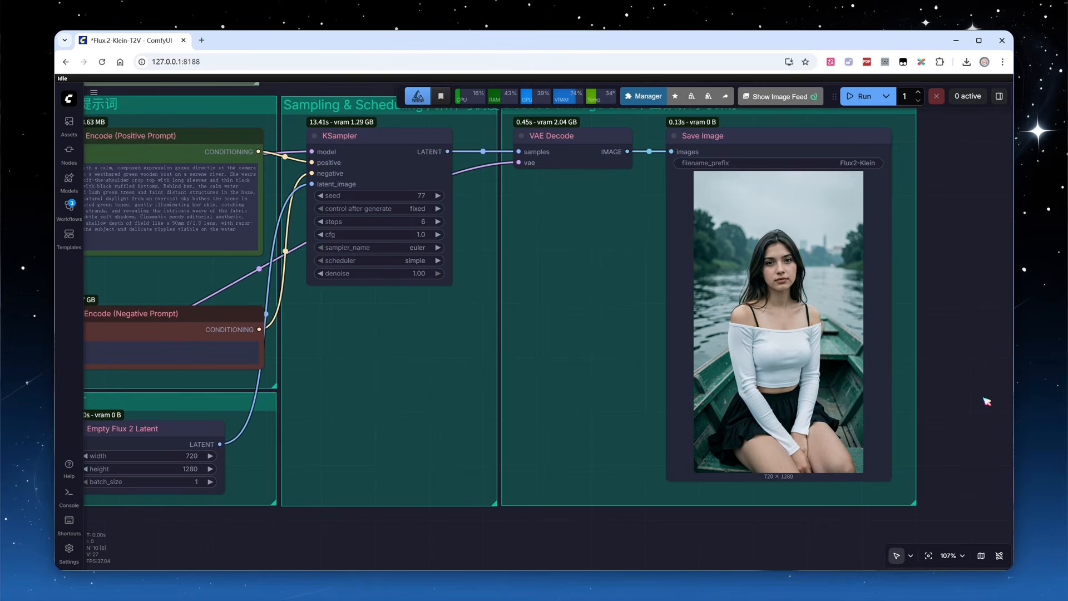
{"action": "scroll", "coordinate": [986, 401], "scroll_direction": "up", "scroll_amount": 4}
{"action": "scroll", "coordinate": [970, 404], "scroll_direction": "down", "scroll_amount": 1}
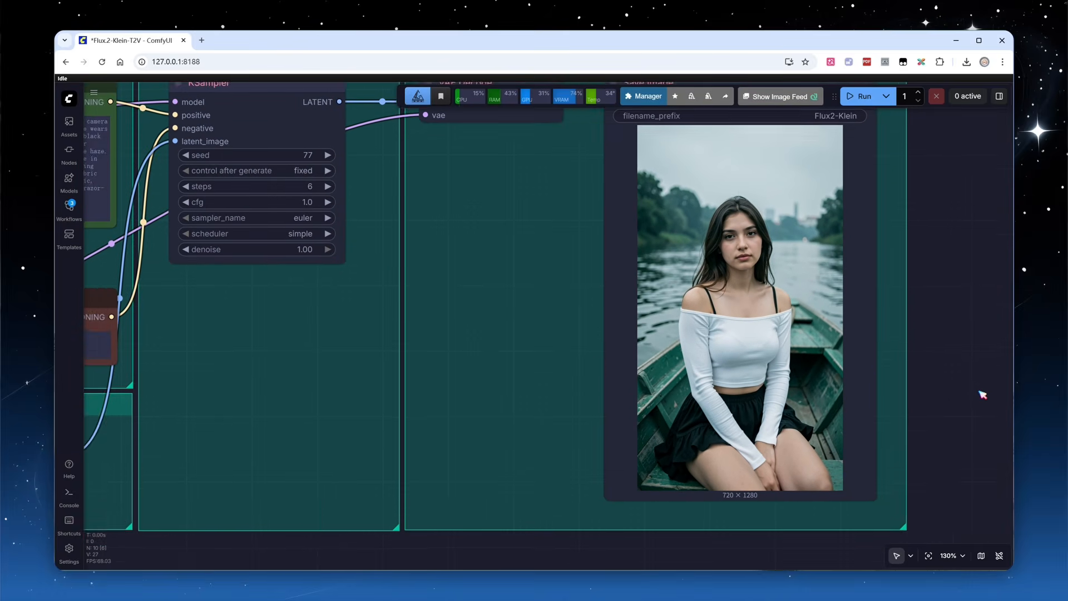
{"action": "left_click_drag", "start_coordinate": [965, 405], "coordinate": [962, 406]}
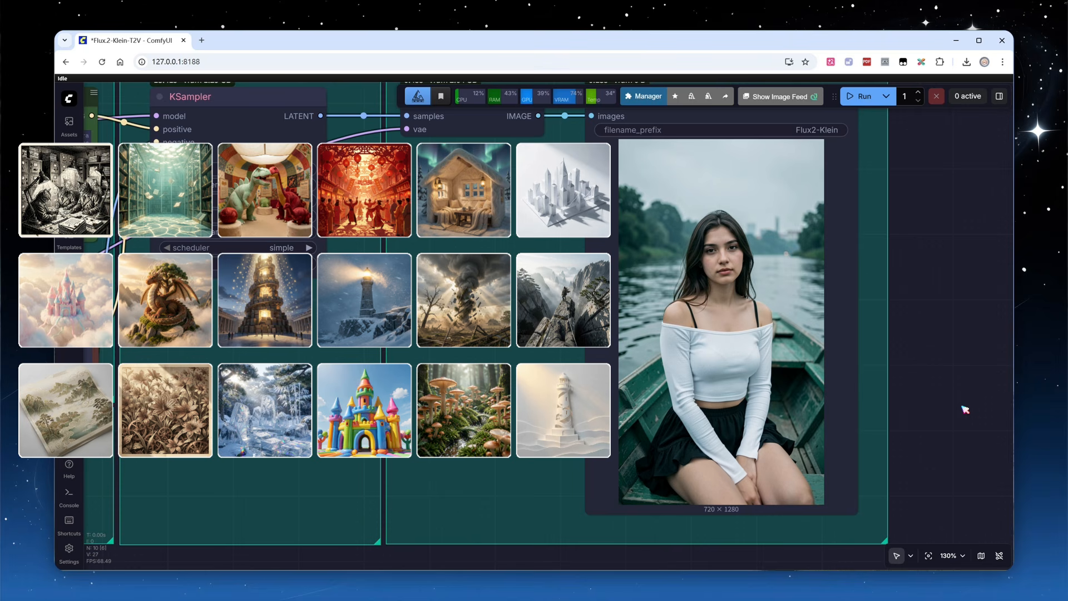
{"action": "scroll", "coordinate": [965, 410], "scroll_direction": "down", "scroll_amount": 4}
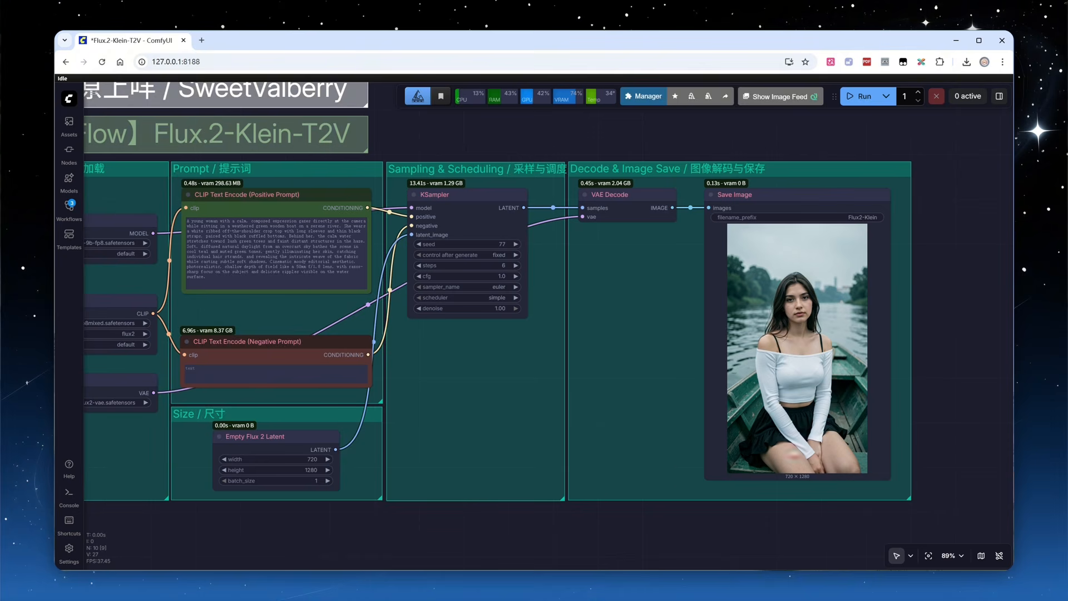
{"action": "left_click_drag", "start_coordinate": [380, 542], "coordinate": [487, 535]}
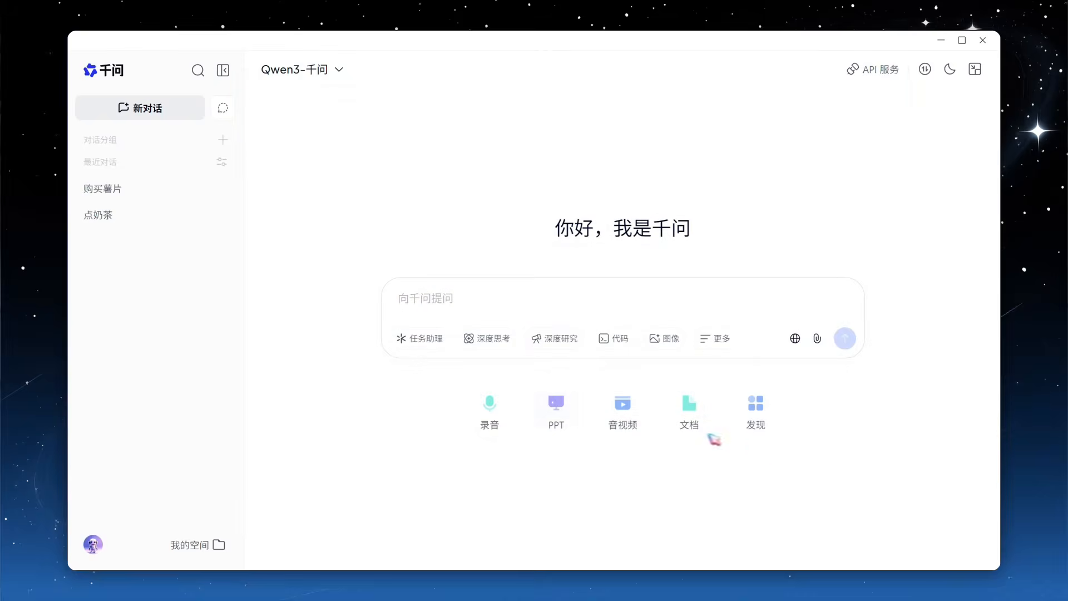
In the Qwen chat, paste the prompt-writing instructions, add "吃坚果的松鼠" as user input, submit, and copy the generated prompt
{"action": "key", "text": "ctrl+v"}
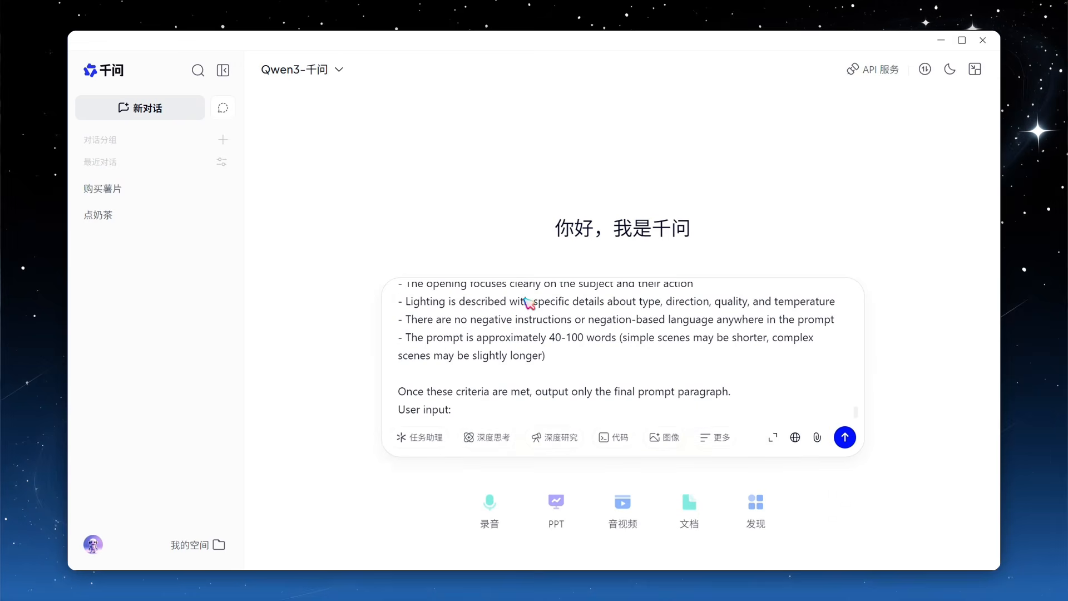
{"action": "type", "text": "吃坚果的松鼠"}
{"action": "key", "text": "Return"}
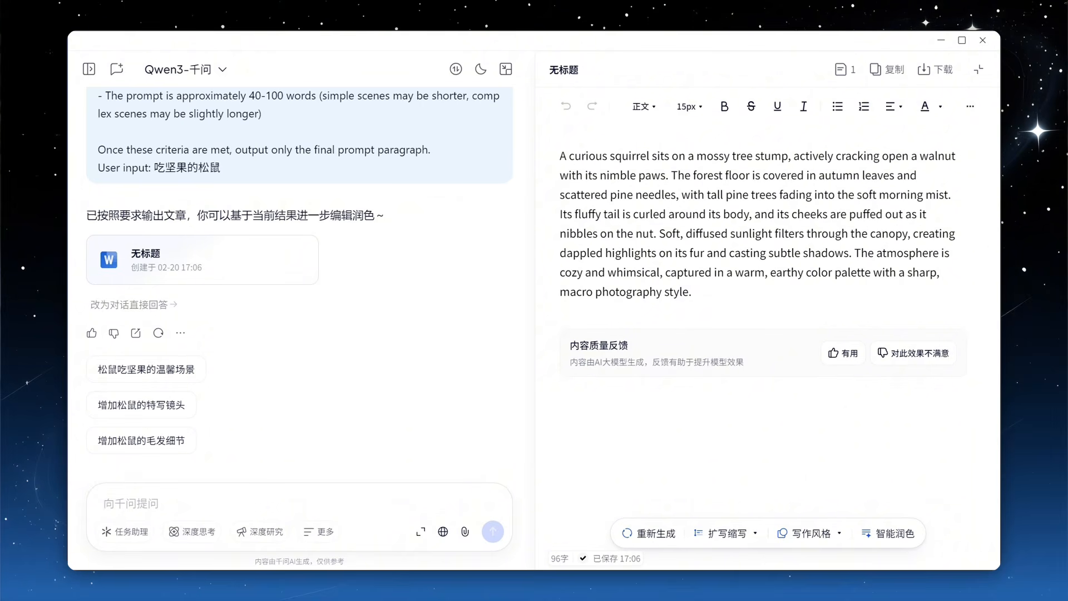
{"action": "left_click", "coordinate": [889, 71]}
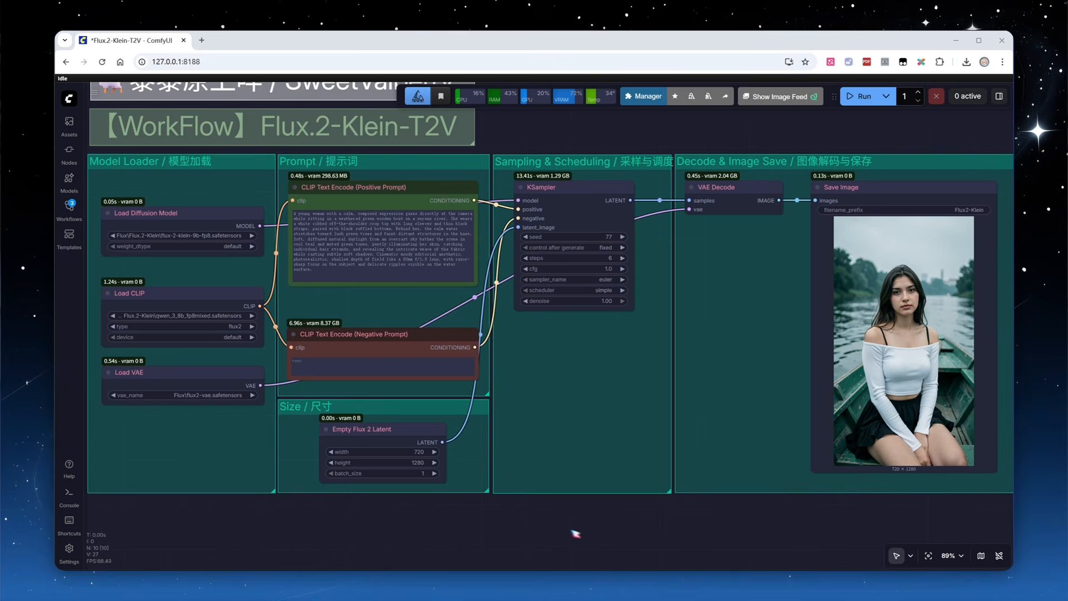
Back in ComfyUI, replace the whole positive prompt with the copied squirrel description and run the workflow
{"action": "left_click", "coordinate": [348, 241]}
{"action": "key", "text": "ctrl+a"}
{"action": "type", "text": "A curious squirrel sits on a mossy tree stump, actively cracking open a walnut with its nimble paws. The forest floor is covered in autumn leaves and scattered pine needles, with tall pine trees fading into the soft morning mist. Its fluffy tail is curled around its body, and its cheeks are puffed out as it nibbles on the nut. Soft, diffused sunlight filters through the canopy, creating dappled highlights on its fur and casting subtle shadows. The atmosphere is cozy and whimsical, captured in a warm, earthy color palette with a sharp, macro photography style."}
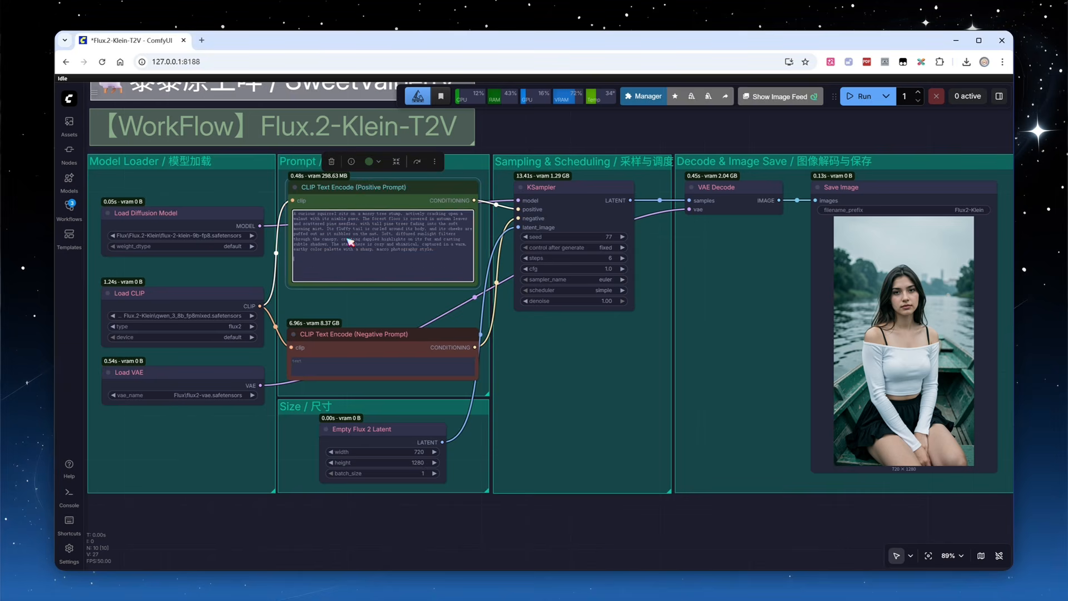
{"action": "left_click", "coordinate": [862, 96]}
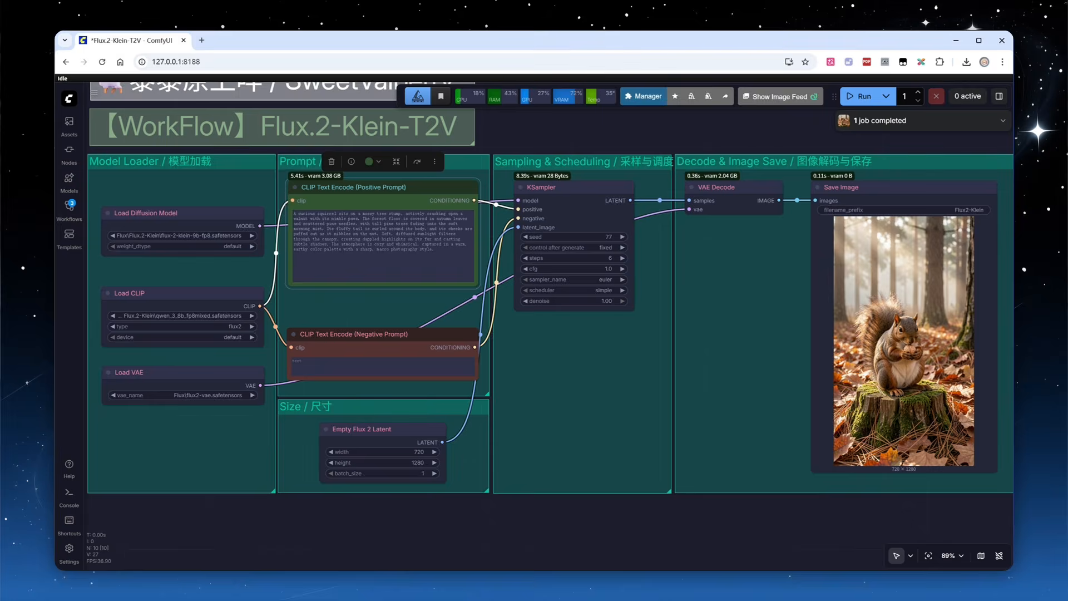
Examine the details of the generated squirrel image in the Save Image node, then return to the whole workflow
{"action": "scroll", "coordinate": [1009, 358], "scroll_direction": "up", "scroll_amount": 7}
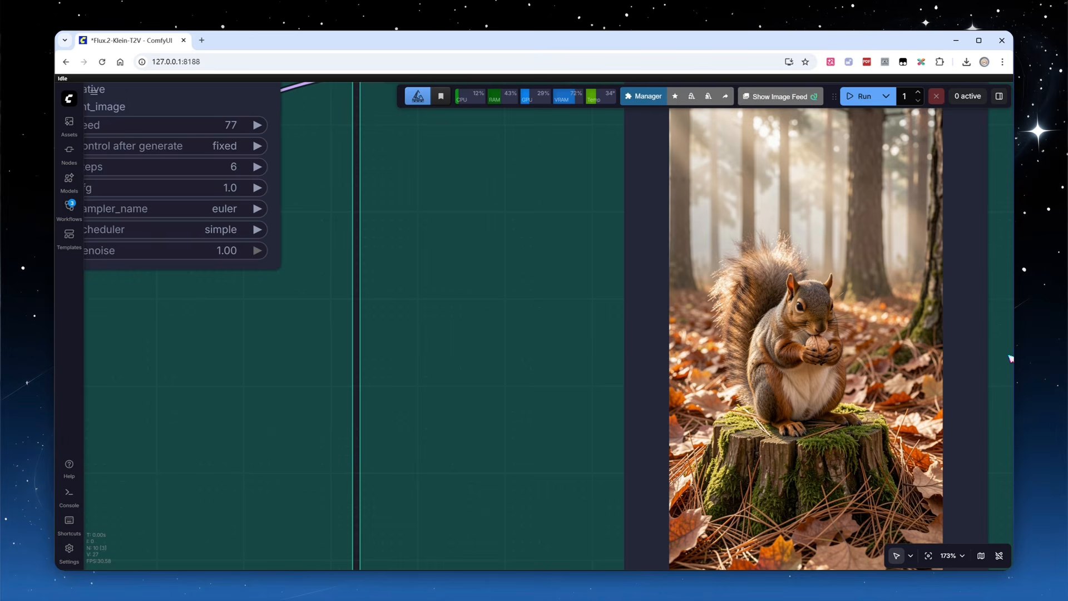
{"action": "scroll", "coordinate": [1011, 359], "scroll_direction": "down", "scroll_amount": 8}
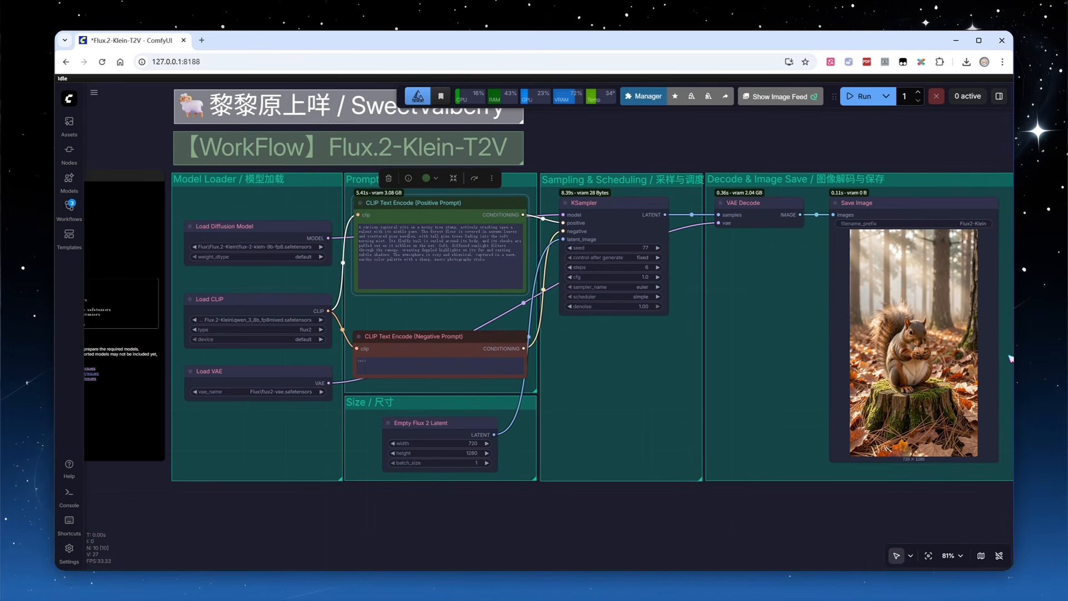
{"action": "left_click", "coordinate": [714, 545]}
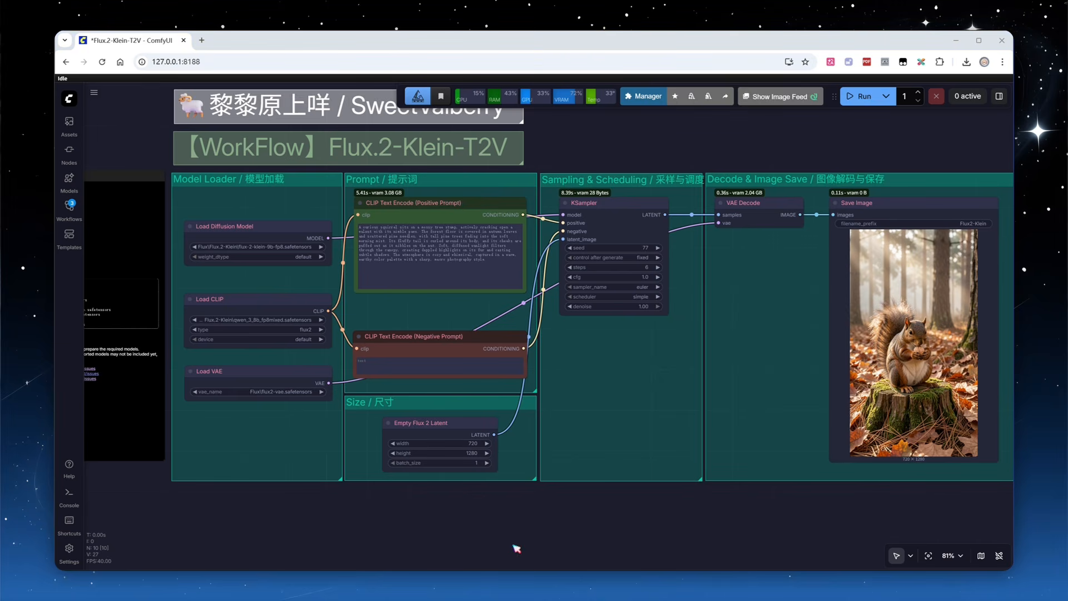
{"action": "left_click_drag", "start_coordinate": [512, 517], "coordinate": [514, 441]}
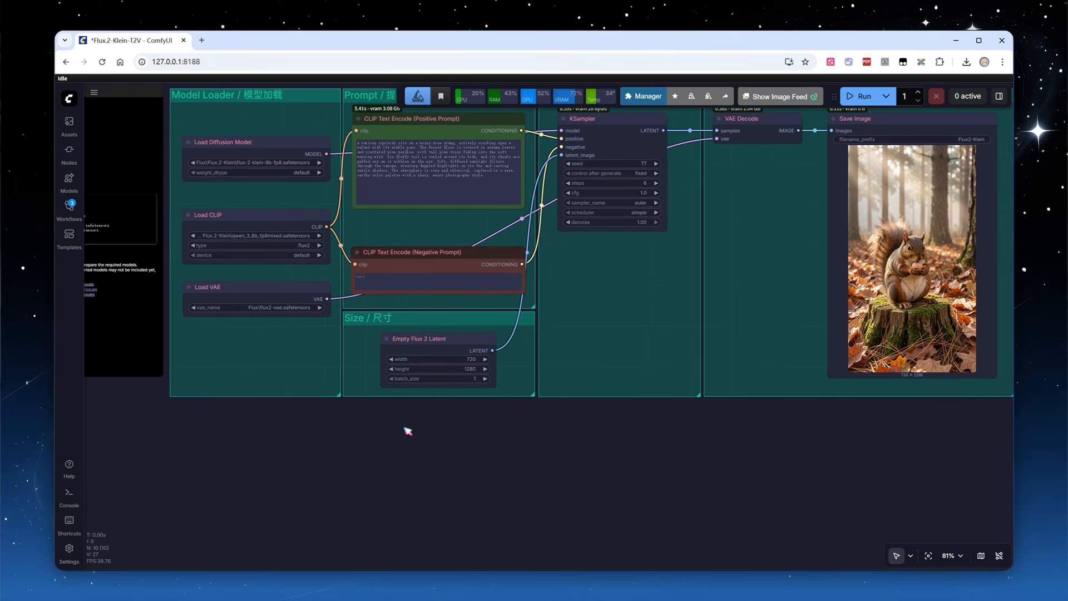
Add a Flux Klein T2V Prompt Generator node below the workflow and attach a Set SiliconFlow LLM Service Connector node to its input
{"action": "double_click", "coordinate": [372, 435]}
{"action": "type", "text": "klein"}
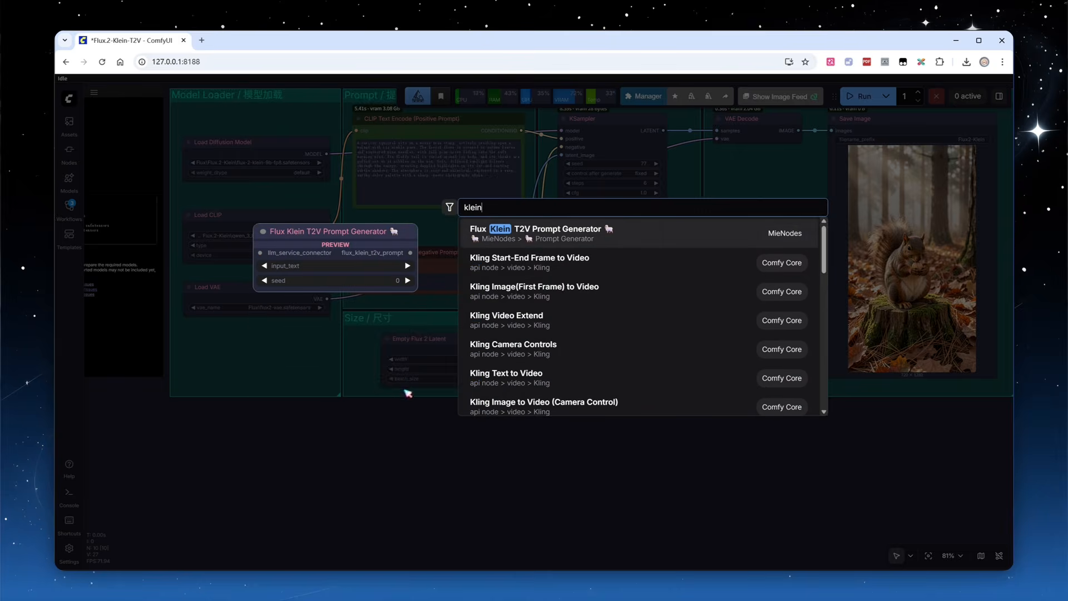
{"action": "left_click", "coordinate": [537, 233]}
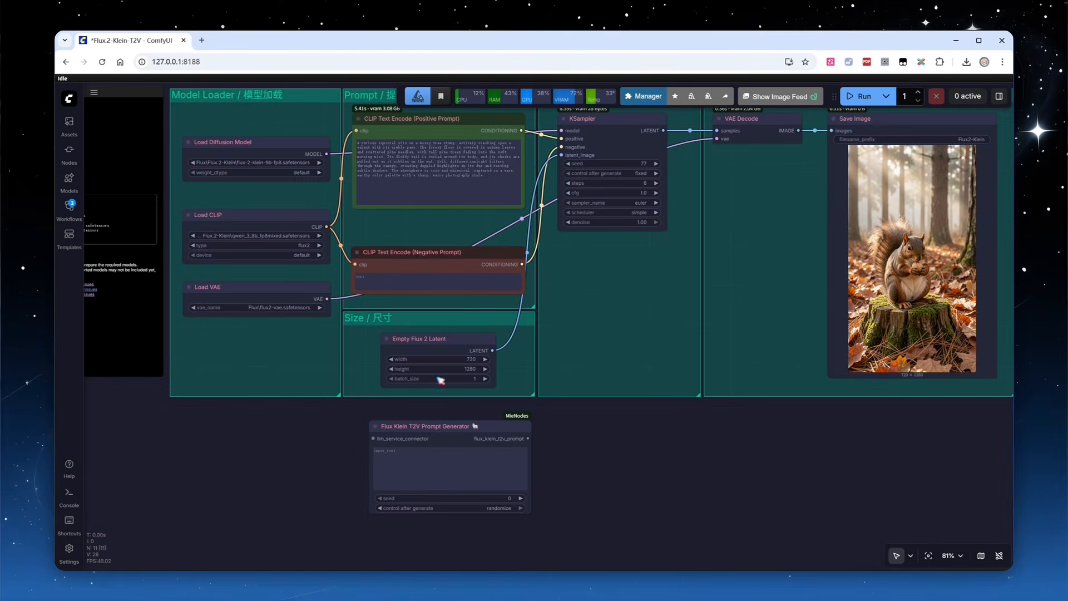
{"action": "scroll", "coordinate": [363, 497], "scroll_direction": "up", "scroll_amount": 2}
{"action": "left_click_drag", "start_coordinate": [376, 426], "coordinate": [238, 423]}
{"action": "left_click", "coordinate": [262, 473]}
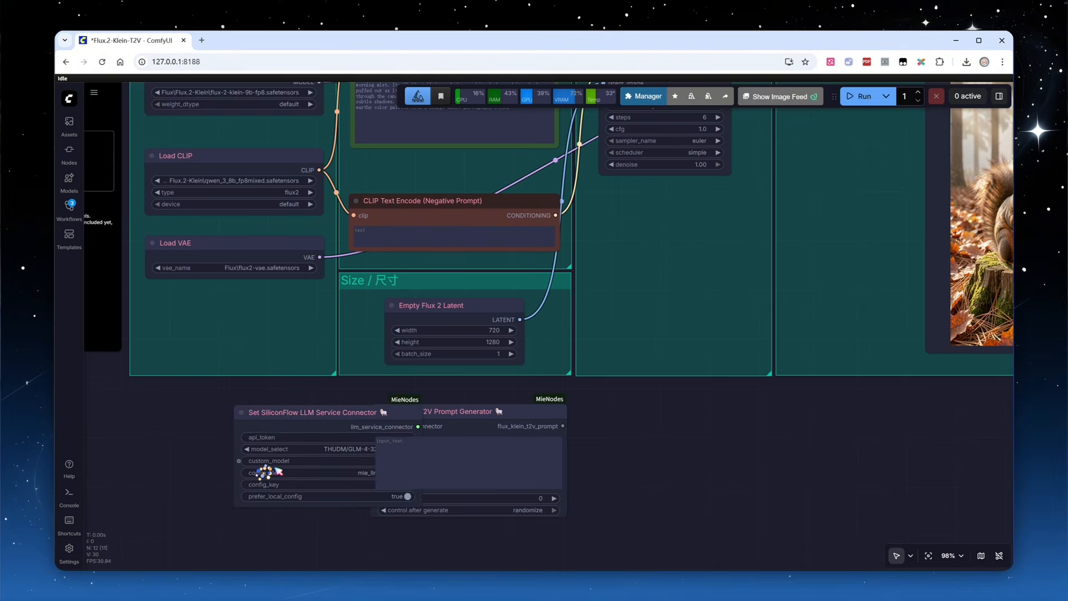
{"action": "left_click_drag", "start_coordinate": [258, 471], "coordinate": [148, 471]}
{"action": "key", "text": "."}
Feed the prompt generator's output into the positive prompt text and into a new Show Anything node placed beside the generator
{"action": "left_click_drag", "start_coordinate": [524, 469], "coordinate": [584, 448]}
{"action": "left_click", "coordinate": [599, 483]}
{"action": "type", "text": "show"}
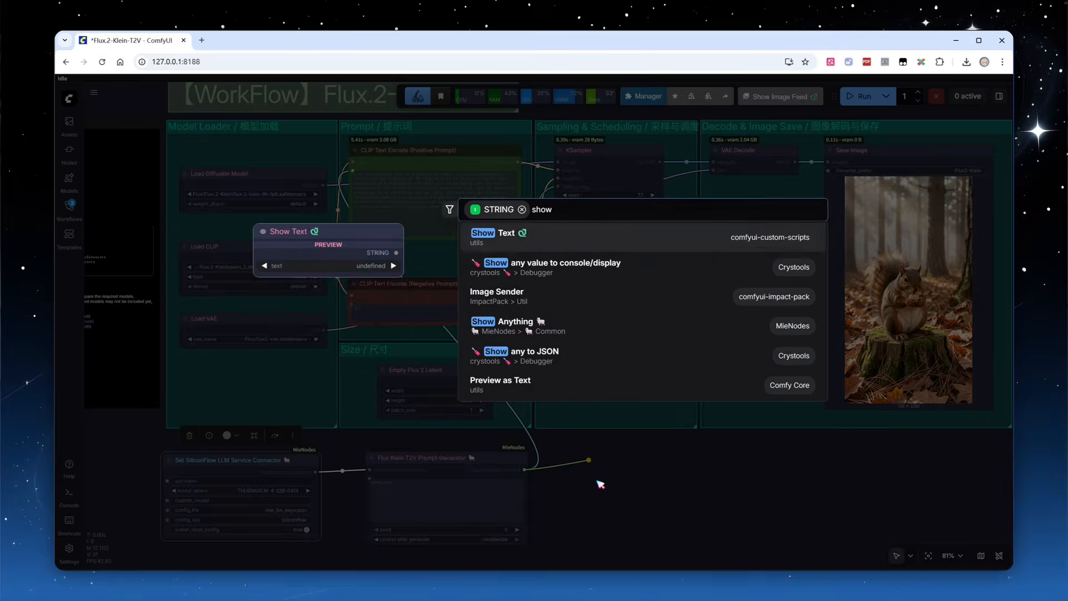
{"action": "left_click", "coordinate": [542, 326]}
{"action": "left_click_drag", "start_coordinate": [552, 519], "coordinate": [558, 456]}
Enter "a young woman" as the prompt generator's input text, run the workflow, and enlarge the Show Anything node to read the prompt
{"action": "scroll", "coordinate": [482, 539], "scroll_direction": "up", "scroll_amount": 4}
{"action": "left_click", "coordinate": [393, 381]}
{"action": "type", "text": "a young woman"}
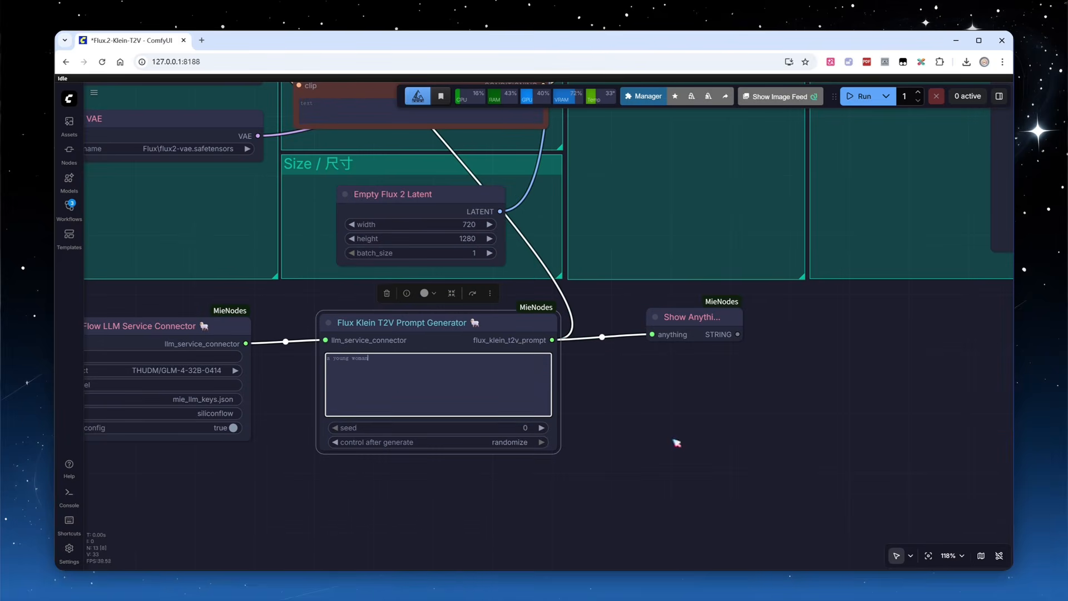
{"action": "key", "text": "ctrl+Return"}
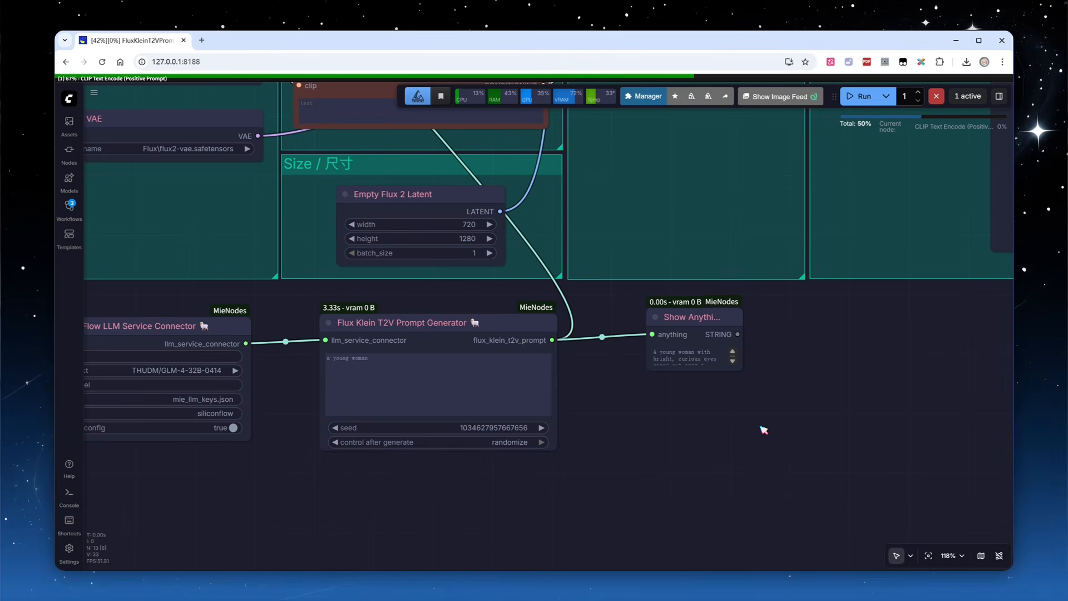
{"action": "left_click_drag", "start_coordinate": [743, 372], "coordinate": [834, 487]}
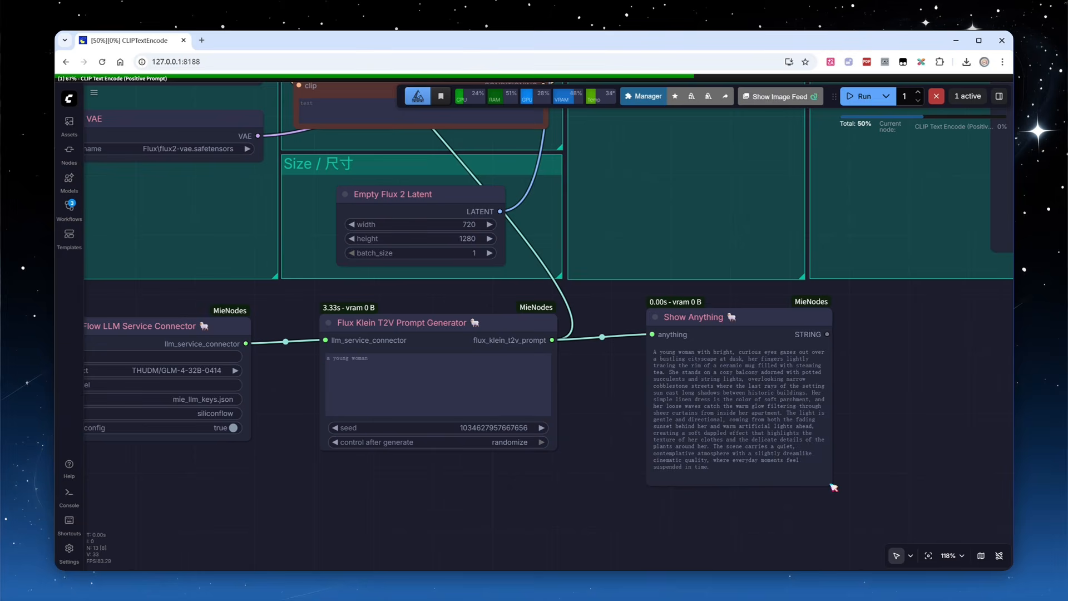
Check the generated image of the young woman, and delete the three prompt-generation nodes below the workflow
{"action": "scroll", "coordinate": [447, 477], "scroll_direction": "down", "scroll_amount": 8}
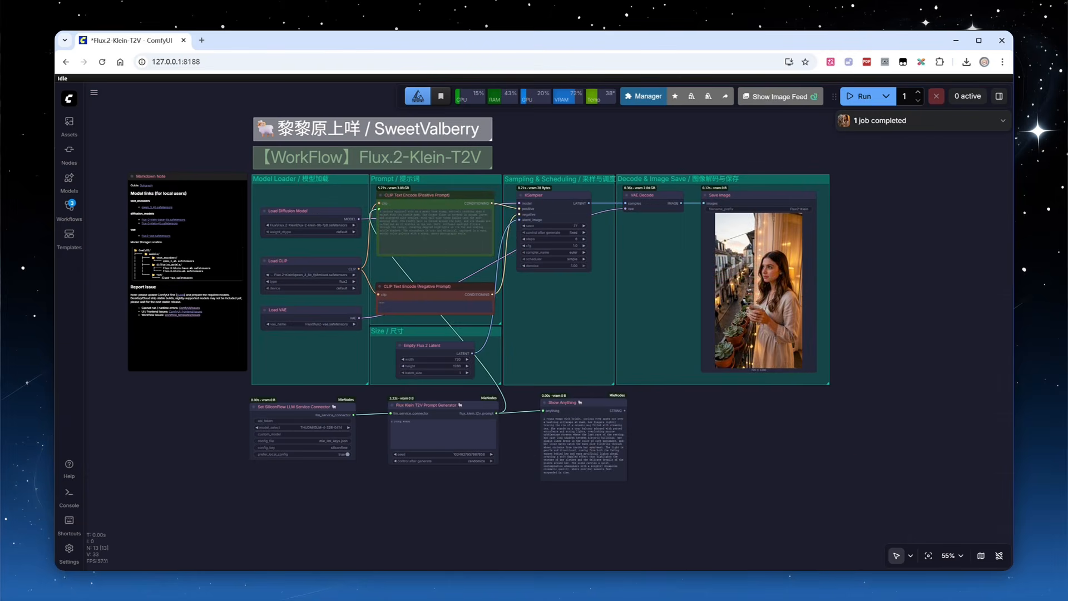
{"action": "scroll", "coordinate": [804, 282], "scroll_direction": "up", "scroll_amount": 10}
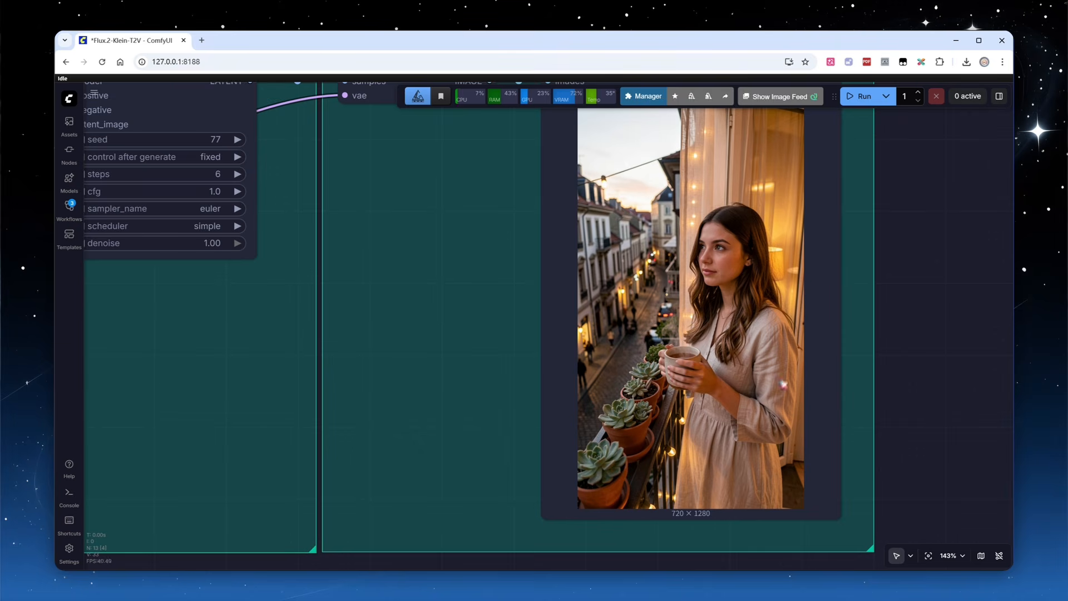
{"action": "scroll", "coordinate": [980, 378], "scroll_direction": "down", "scroll_amount": 3}
{"action": "scroll", "coordinate": [977, 375], "scroll_direction": "down", "scroll_amount": 5}
{"action": "left_click_drag", "start_coordinate": [796, 508], "coordinate": [812, 445]}
{"action": "left_click_drag", "start_coordinate": [792, 538], "coordinate": [236, 414]}
{"action": "key", "text": "Delete"}
Replace the whole positive prompt with the copied Chinese description of a young woman on a wooden boat and run the workflow
{"action": "left_click_drag", "start_coordinate": [472, 421], "coordinate": [458, 466]}
{"action": "scroll", "coordinate": [489, 312], "scroll_direction": "up", "scroll_amount": 3}
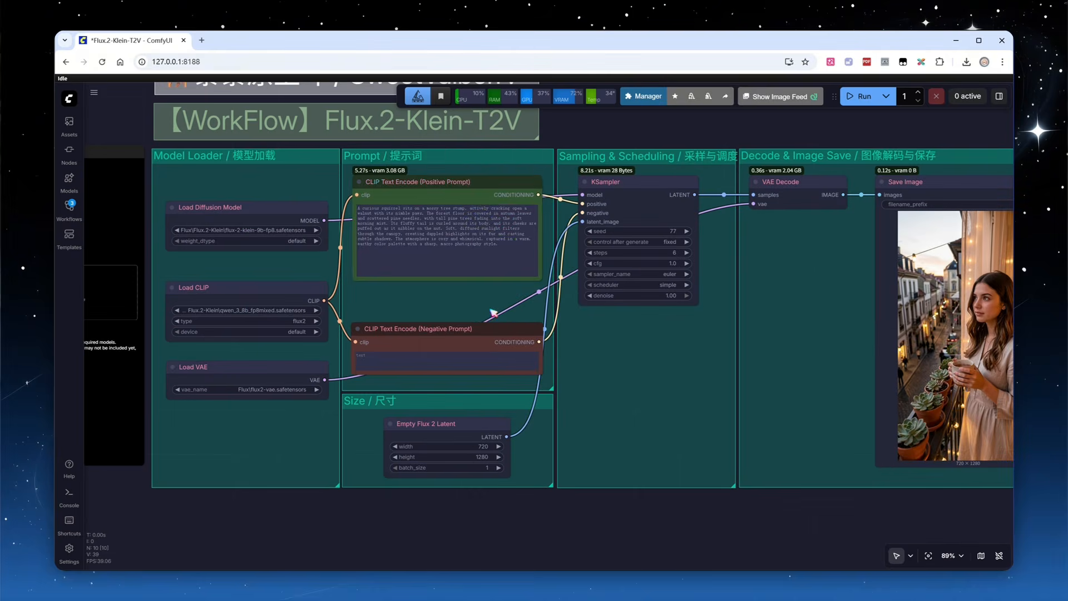
{"action": "left_click", "coordinate": [487, 217]}
{"action": "scroll", "coordinate": [563, 231], "scroll_direction": "up", "scroll_amount": 1}
{"action": "scroll", "coordinate": [562, 230], "scroll_direction": "up", "scroll_amount": 3}
{"action": "key", "text": "ctrl+a"}
{"action": "key", "text": "ctrl+v"}
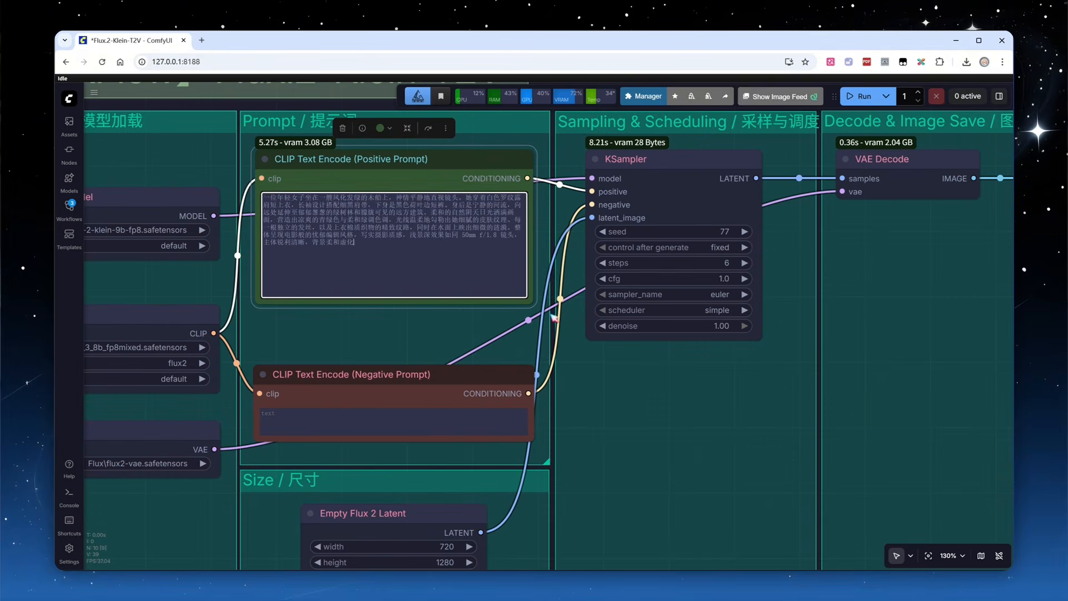
{"action": "left_click", "coordinate": [680, 405]}
{"action": "left_click", "coordinate": [862, 100]}
Examine the generated image of the woman in the green boat in the Save Image node
{"action": "scroll", "coordinate": [197, 342], "scroll_direction": "down", "scroll_amount": 5}
{"action": "scroll", "coordinate": [199, 344], "scroll_direction": "down", "scroll_amount": 1}
{"action": "left_click_drag", "start_coordinate": [269, 538], "coordinate": [401, 487]}
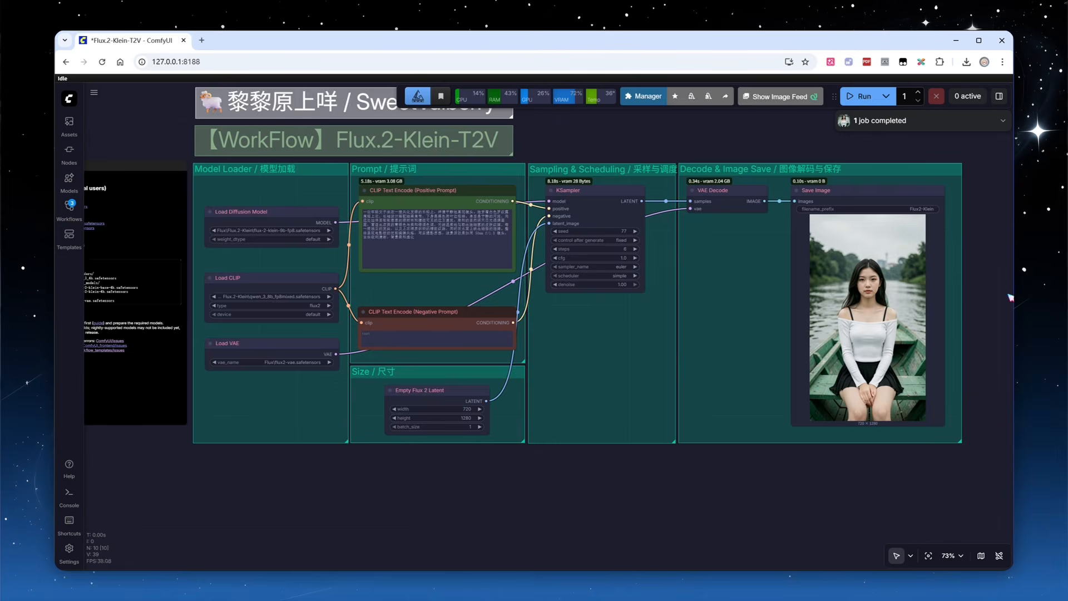
{"action": "scroll", "coordinate": [1010, 298], "scroll_direction": "up", "scroll_amount": 6}
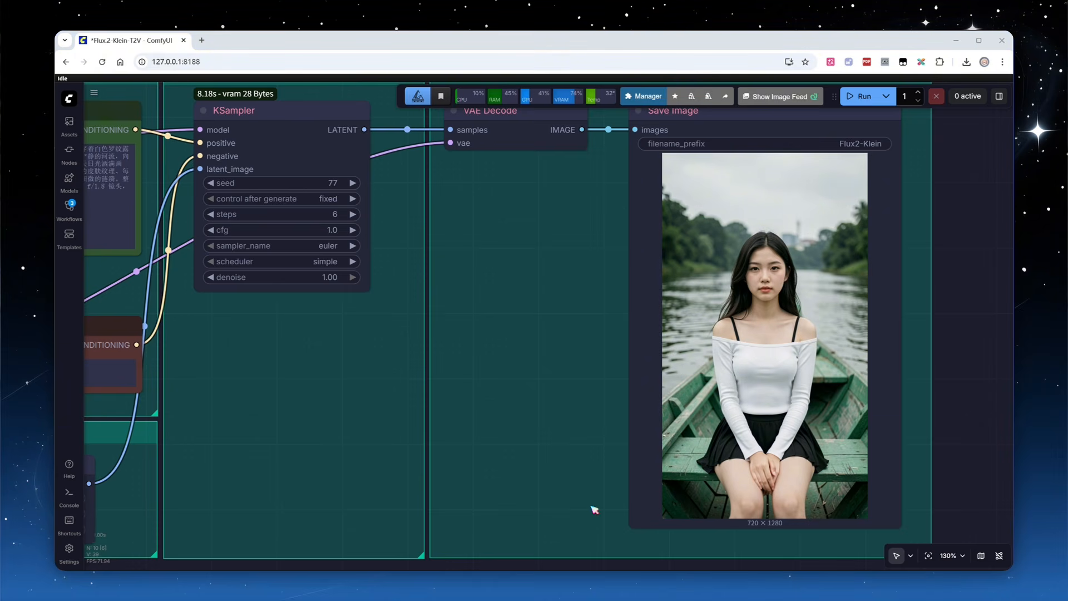
{"action": "scroll", "coordinate": [591, 508], "scroll_direction": "down", "scroll_amount": 3}
{"action": "left_click_drag", "start_coordinate": [377, 562], "coordinate": [582, 523]}
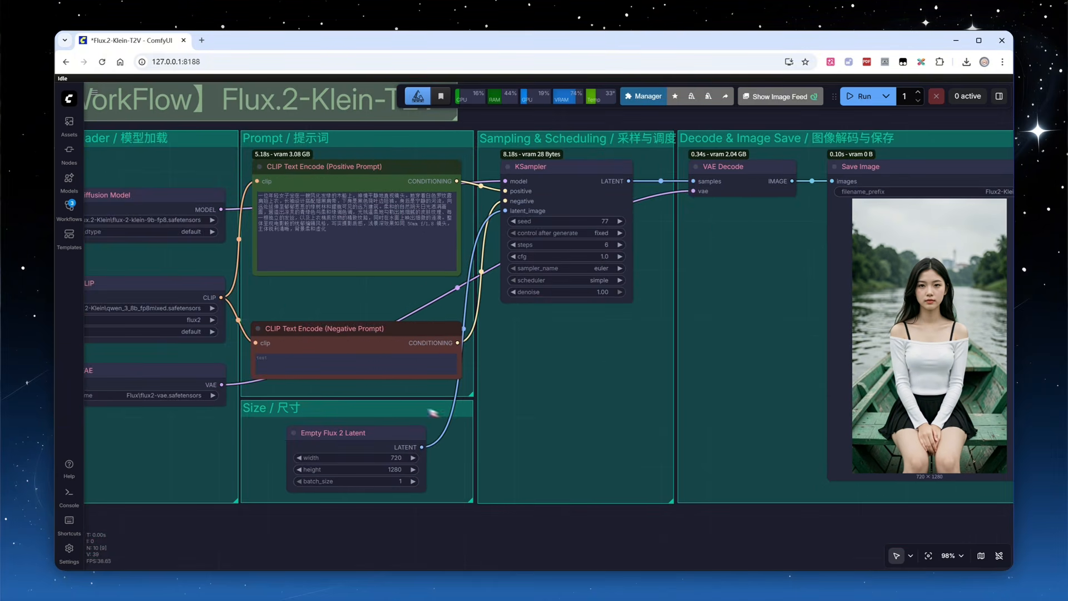
Replace the whole positive prompt with the copied English description of the young woman in a weathered green wooden boat
{"action": "scroll", "coordinate": [143, 168], "scroll_direction": "up", "scroll_amount": 5}
{"action": "left_click", "coordinate": [466, 286]}
{"action": "key", "text": "ctrl+a"}
{"action": "key", "text": "ctrl+v"}
{"action": "scroll", "coordinate": [319, 388], "scroll_direction": "down", "scroll_amount": 8}
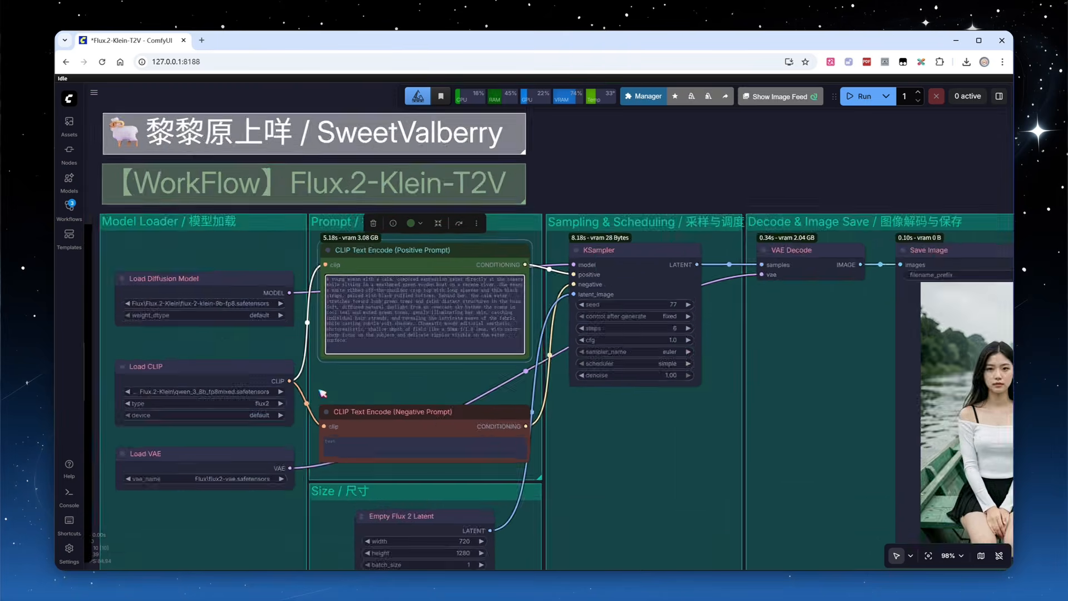
{"action": "left_click_drag", "start_coordinate": [442, 549], "coordinate": [454, 498]}
{"action": "scroll", "coordinate": [445, 493], "scroll_direction": "up", "scroll_amount": 1}
{"action": "left_click", "coordinate": [454, 499]}
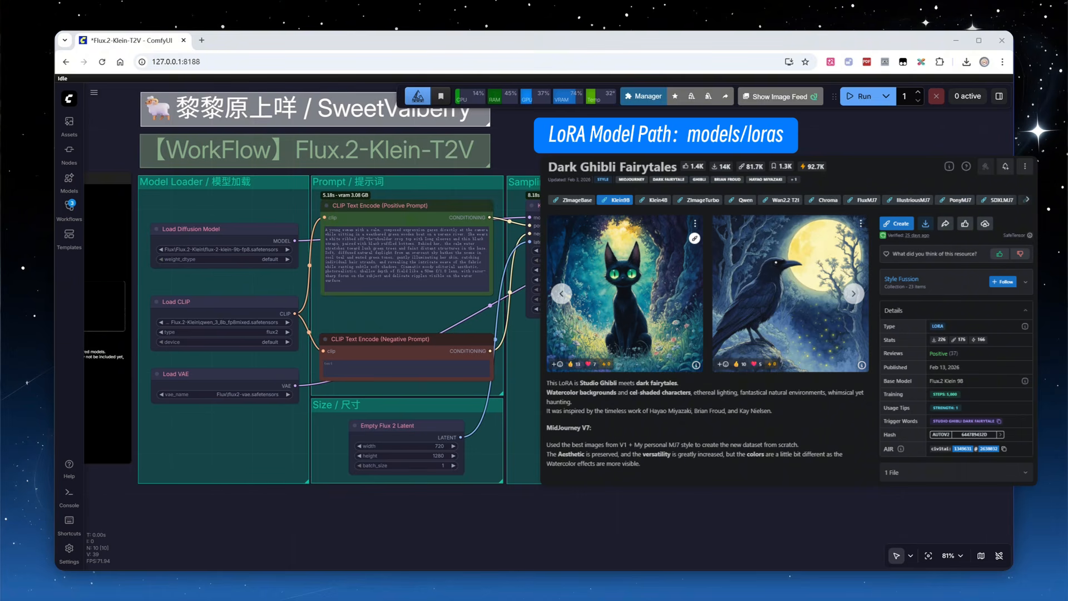
Insert a Load LoRA node between the diffusion model loader and the KSampler, using the Flux.2-Klein DarkGhibliKlein9b LoRA
{"action": "left_click_drag", "start_coordinate": [532, 399], "coordinate": [570, 453]}
{"action": "scroll", "coordinate": [567, 224], "scroll_direction": "up", "scroll_amount": 3}
{"action": "double_click", "coordinate": [613, 164]}
{"action": "type", "text": "lora"}
{"action": "left_click", "coordinate": [612, 260]}
{"action": "left_click_drag", "start_coordinate": [617, 171], "coordinate": [296, 290]}
{"action": "left_click_drag", "start_coordinate": [752, 170], "coordinate": [607, 259]}
{"action": "left_click", "coordinate": [670, 184]}
{"action": "left_click", "coordinate": [674, 196]}
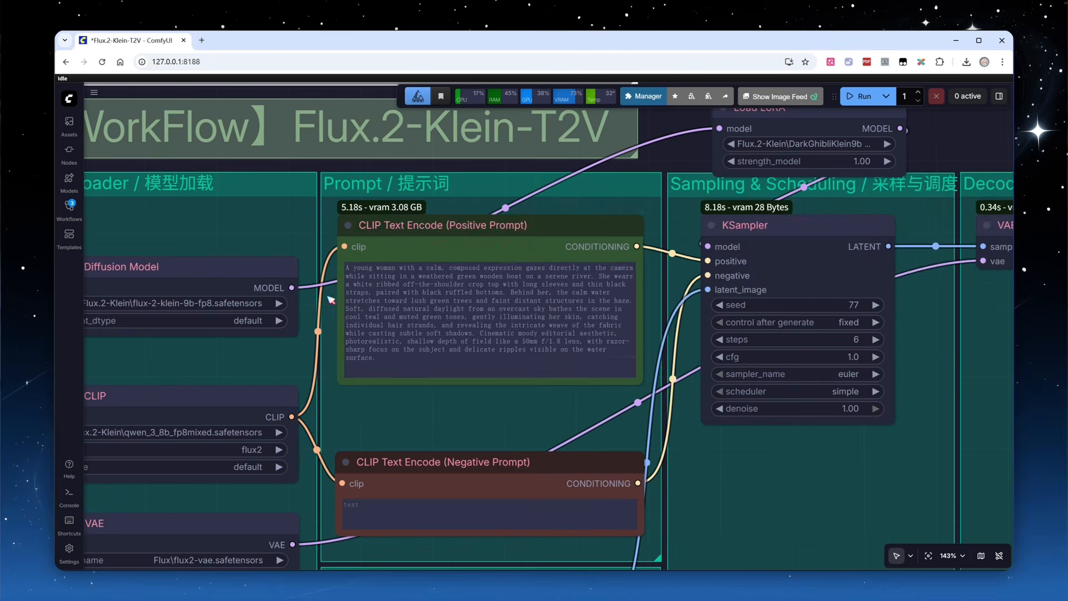
Prefix the positive prompt with "Studio Ghibli Dark Fairytale,", remove the text after "Cinematic moody editorial aesthetic", and run the workflow
{"action": "type", "text": ","}
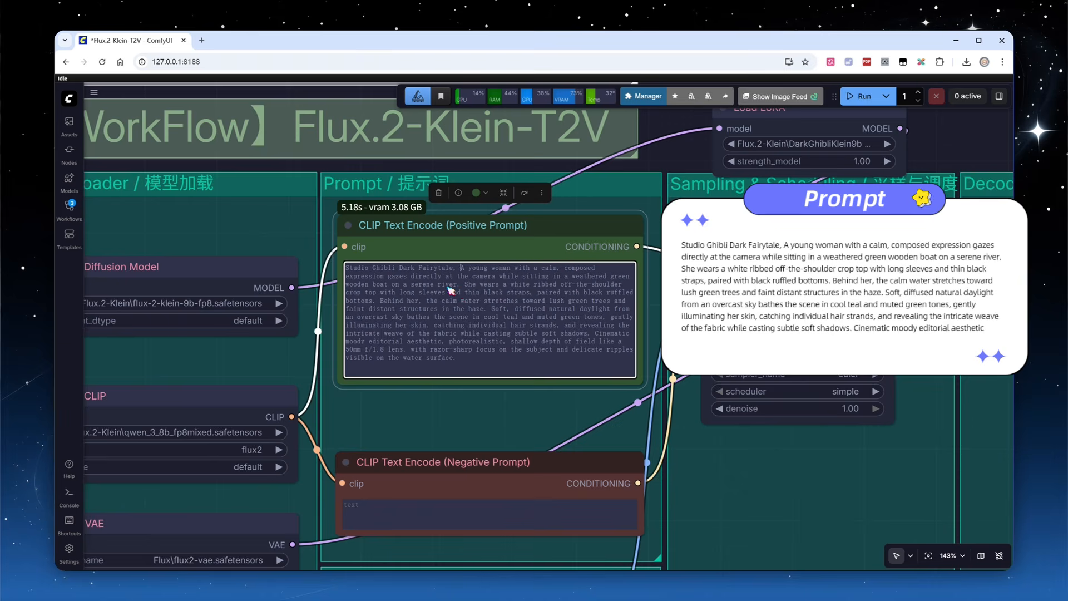
{"action": "left_click_drag", "start_coordinate": [447, 341], "coordinate": [460, 363]}
{"action": "key", "text": "BackSpace"}
{"action": "key", "text": "BackSpace"}
{"action": "key", "text": "BackSpace"}
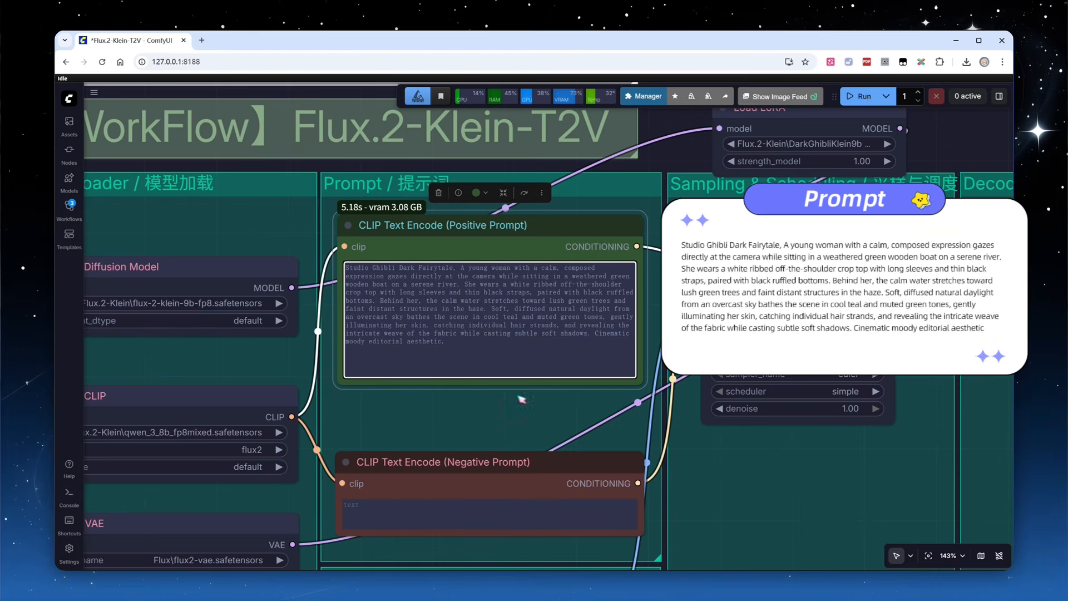
{"action": "left_click", "coordinate": [862, 96]}
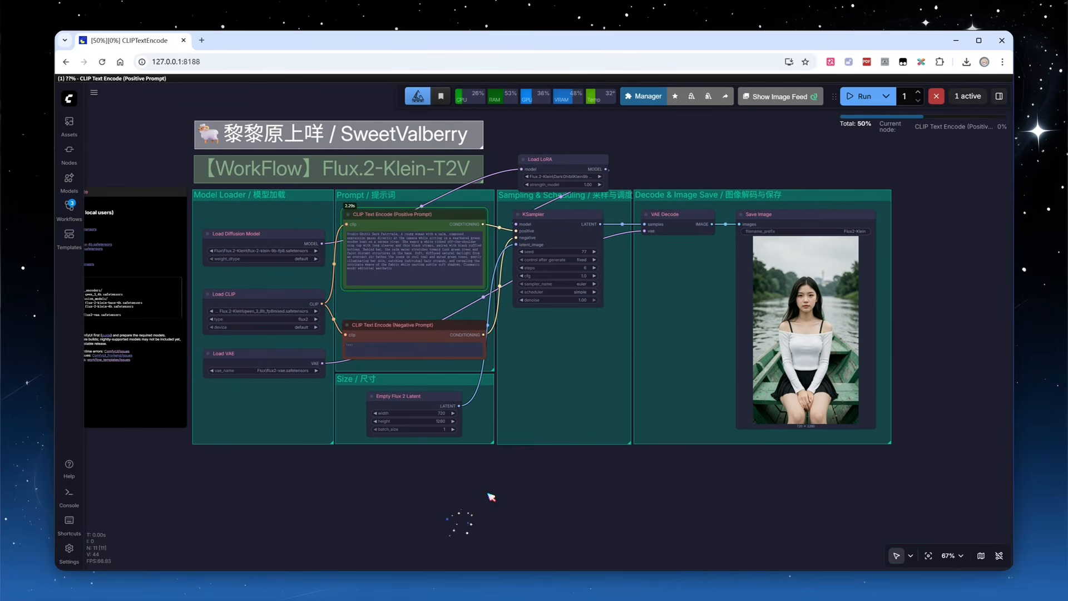
Check the LoRA-styled image, delete the Load LoRA node, and restore the full English boat description as the positive prompt
{"action": "scroll", "coordinate": [874, 339], "scroll_direction": "up", "scroll_amount": 8}
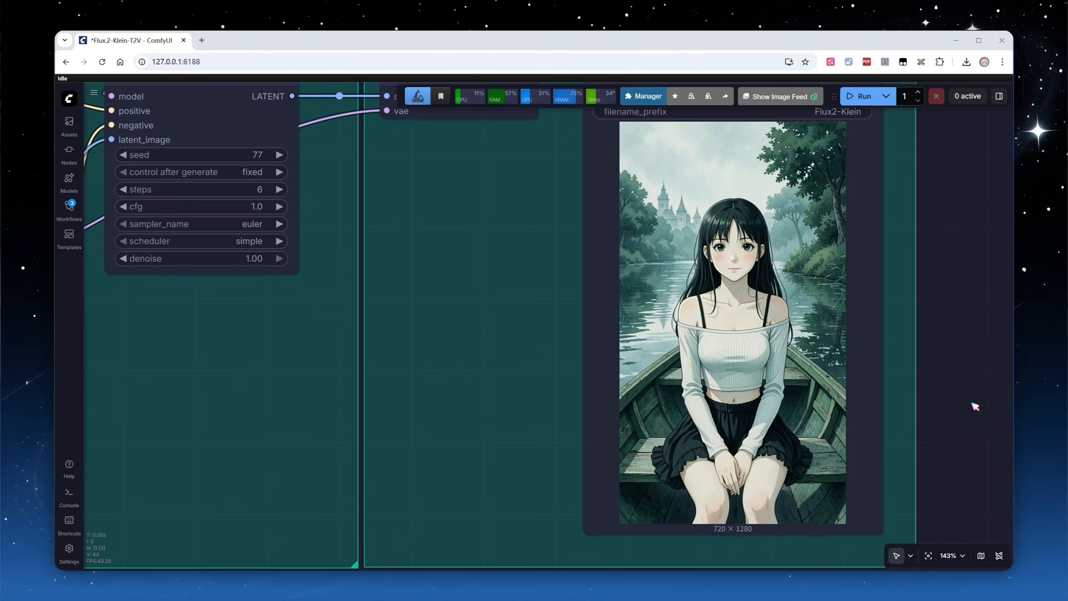
{"action": "scroll", "coordinate": [975, 406], "scroll_direction": "down", "scroll_amount": 5}
{"action": "scroll", "coordinate": [975, 406], "scroll_direction": "down", "scroll_amount": 2}
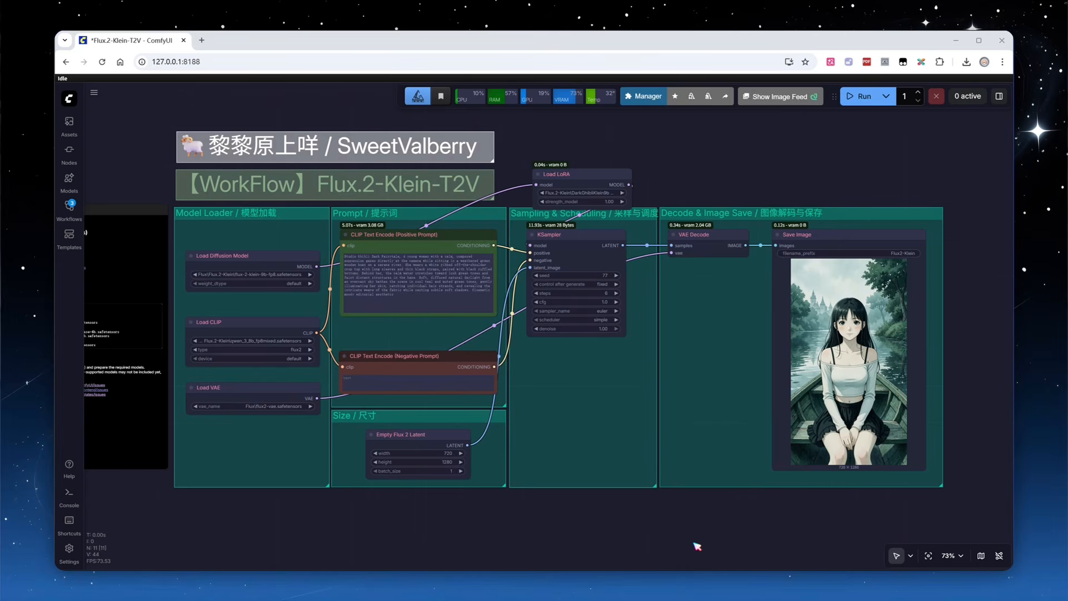
{"action": "left_click", "coordinate": [583, 174]}
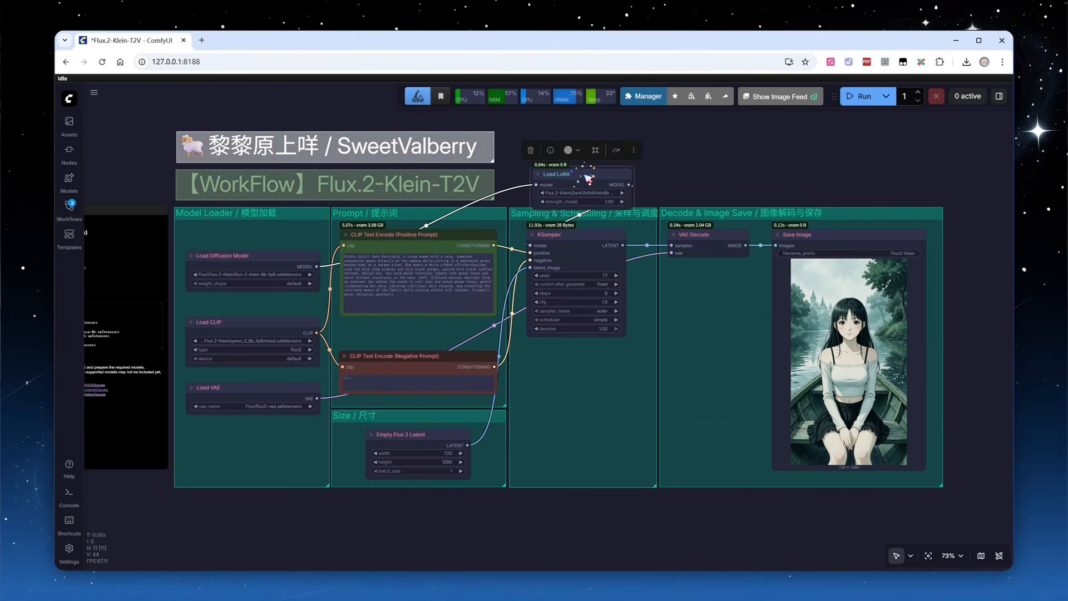
{"action": "key", "text": "Delete"}
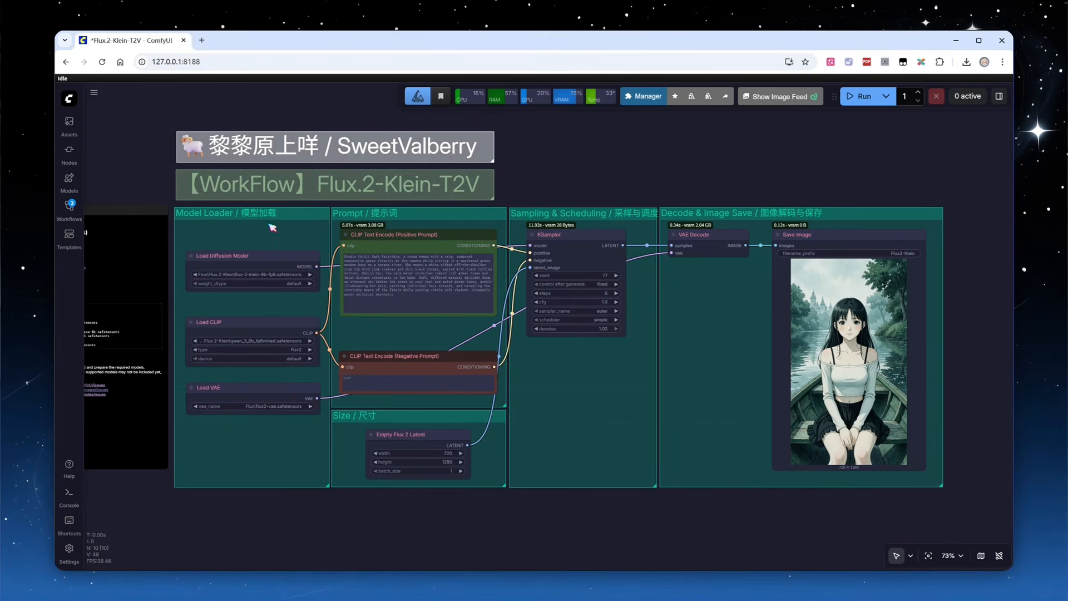
{"action": "scroll", "coordinate": [261, 232], "scroll_direction": "up", "scroll_amount": 6}
{"action": "key", "text": "ctrl+a"}
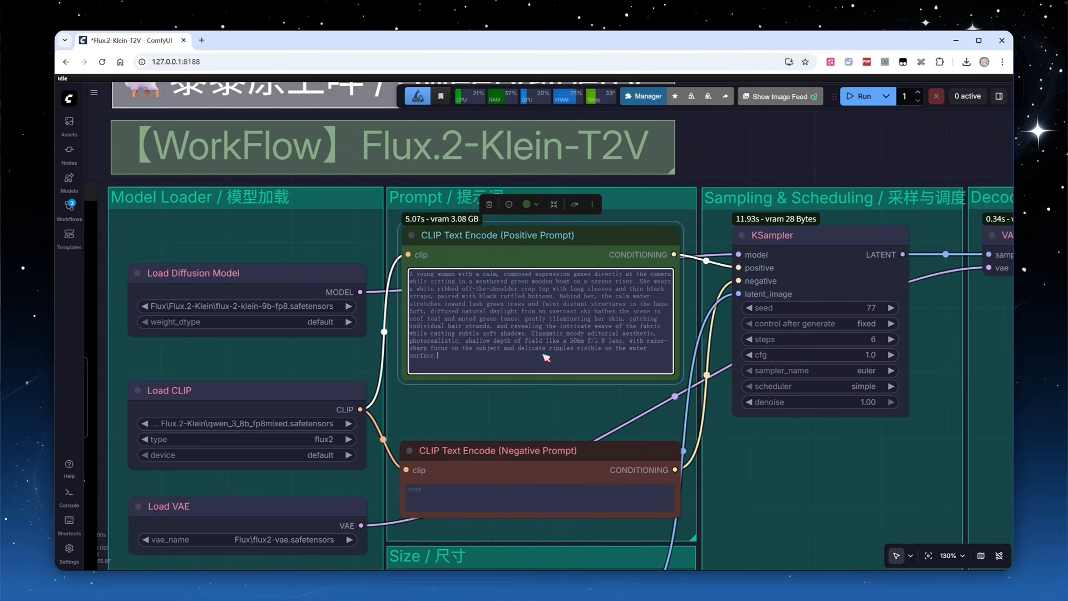
{"action": "key", "text": "ctrl+v"}
Load flux-2-klein-4b.safetensors as the diffusion model and Flux.2-Klein\qwen_3_4b.safetensors as the text encoder, and run the workflow
{"action": "left_click_drag", "start_coordinate": [95, 294], "coordinate": [184, 222]}
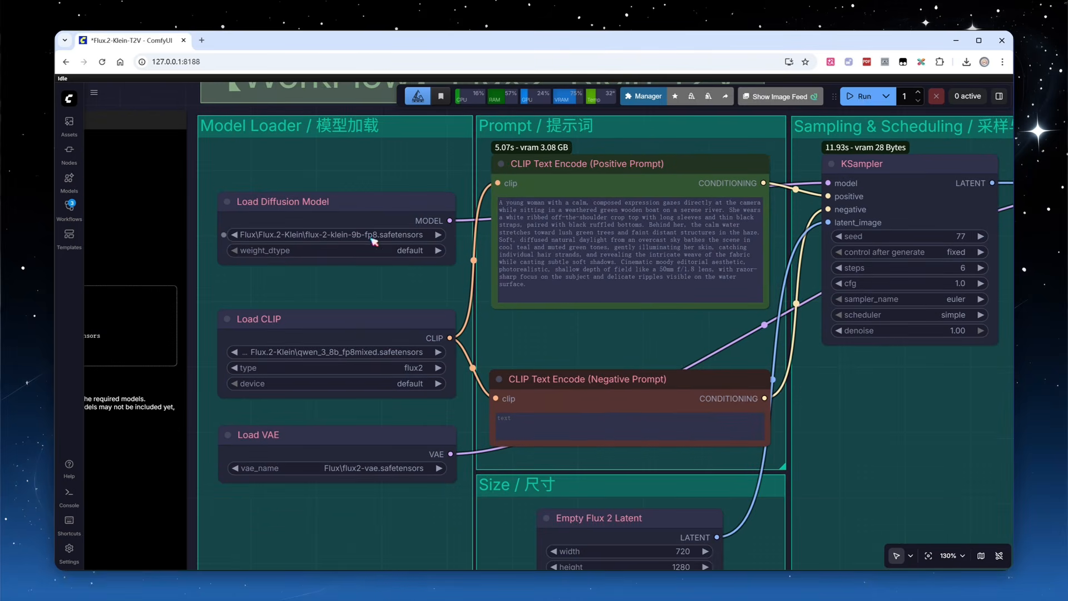
{"action": "left_click", "coordinate": [419, 237]}
{"action": "type", "text": "4b"}
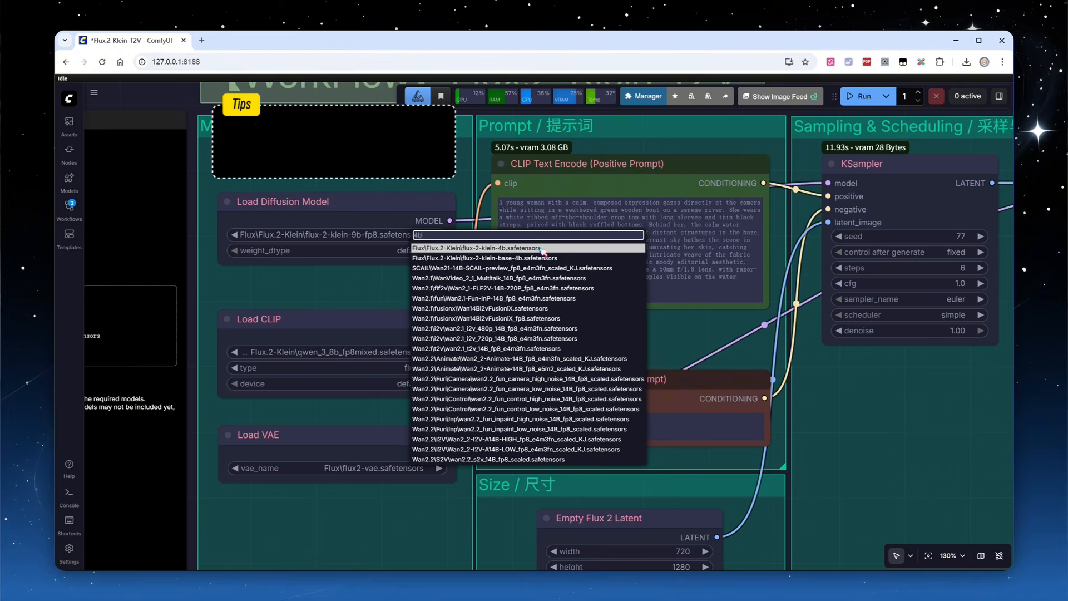
{"action": "key", "text": "Return"}
{"action": "left_click", "coordinate": [399, 355]}
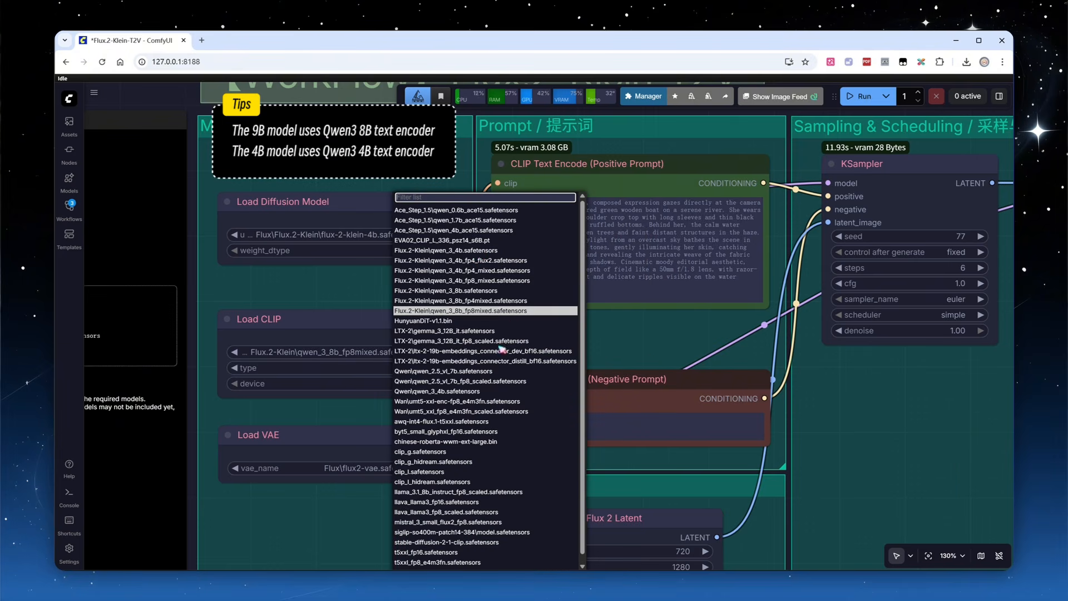
{"action": "left_click", "coordinate": [476, 255]}
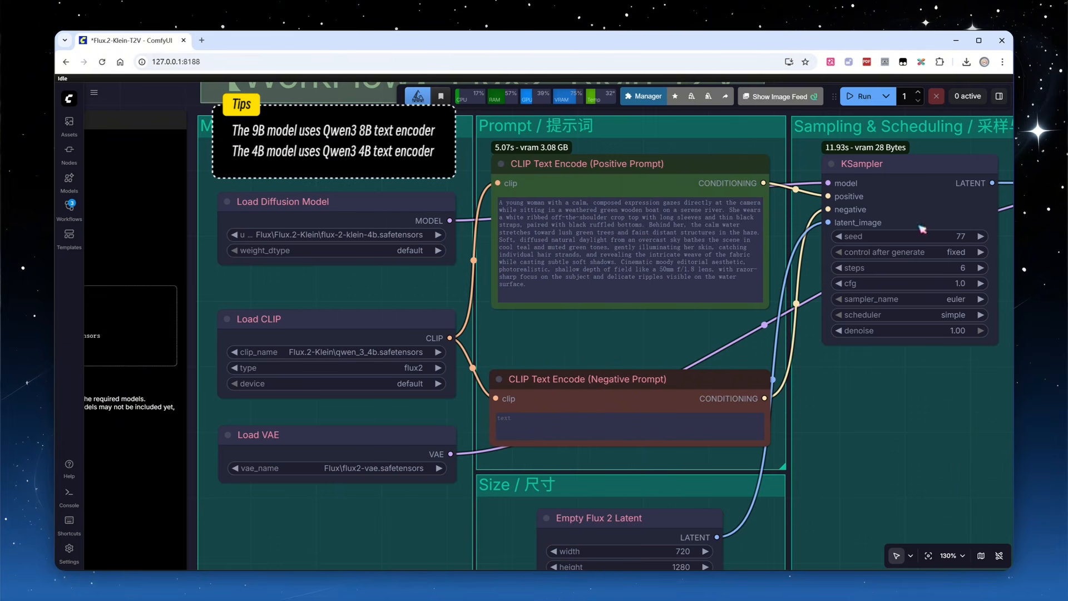
{"action": "left_click", "coordinate": [859, 96]}
{"action": "scroll", "coordinate": [205, 287], "scroll_direction": "down", "scroll_amount": 5}
{"action": "scroll", "coordinate": [205, 287], "scroll_direction": "down", "scroll_amount": 1}
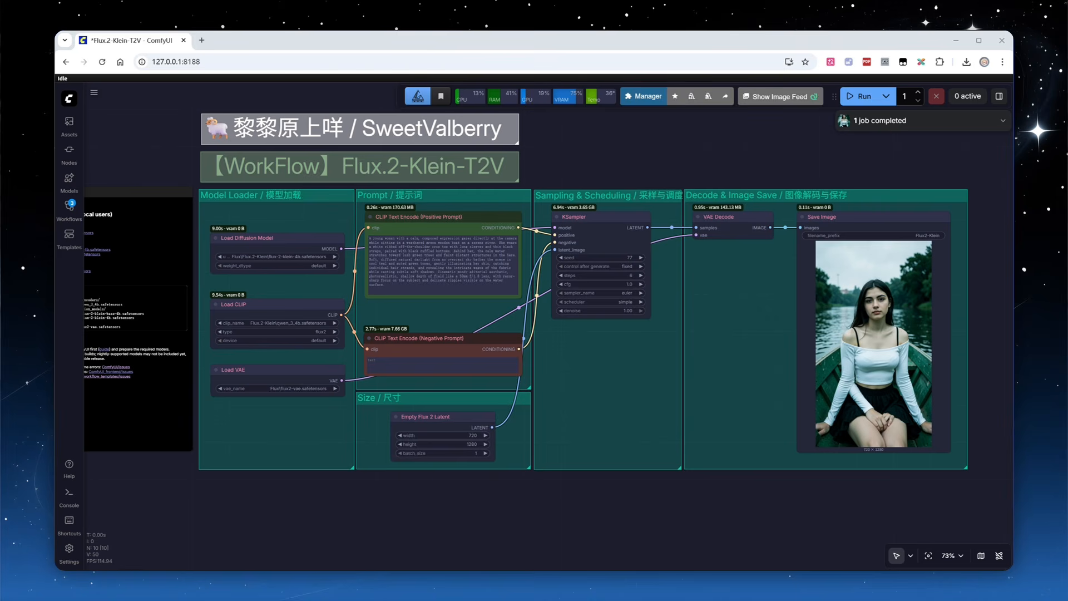
Set the KSampler's seed control to randomize and the latent batch size to 4, and run the workflow
{"action": "left_click", "coordinate": [627, 266]}
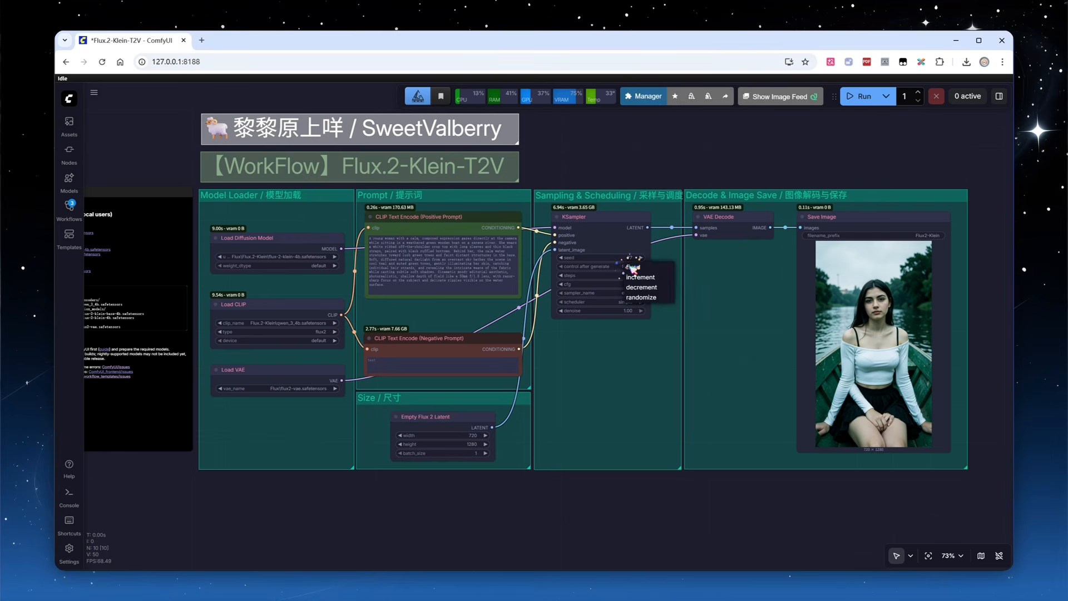
{"action": "left_click", "coordinate": [649, 296]}
{"action": "left_click", "coordinate": [470, 452]}
{"action": "type", "text": "4"}
{"action": "key", "text": "Return"}
{"action": "left_click", "coordinate": [858, 95]}
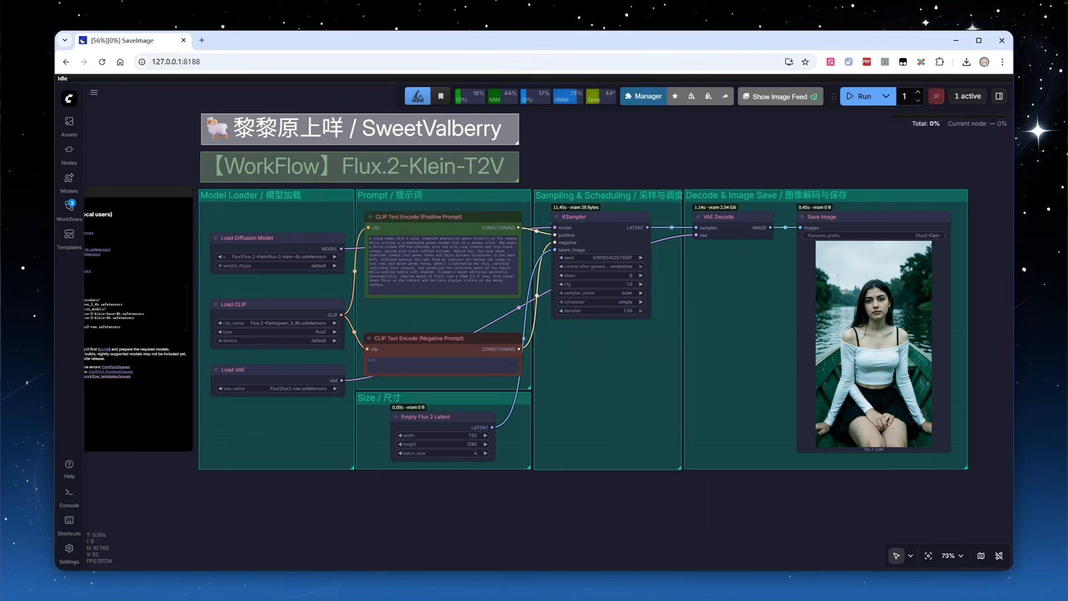
Examine the four generated images one by one in the Save Image node, and return to the grid view of the batch
{"action": "left_click", "coordinate": [859, 310]}
{"action": "scroll", "coordinate": [990, 392], "scroll_direction": "up", "scroll_amount": 6}
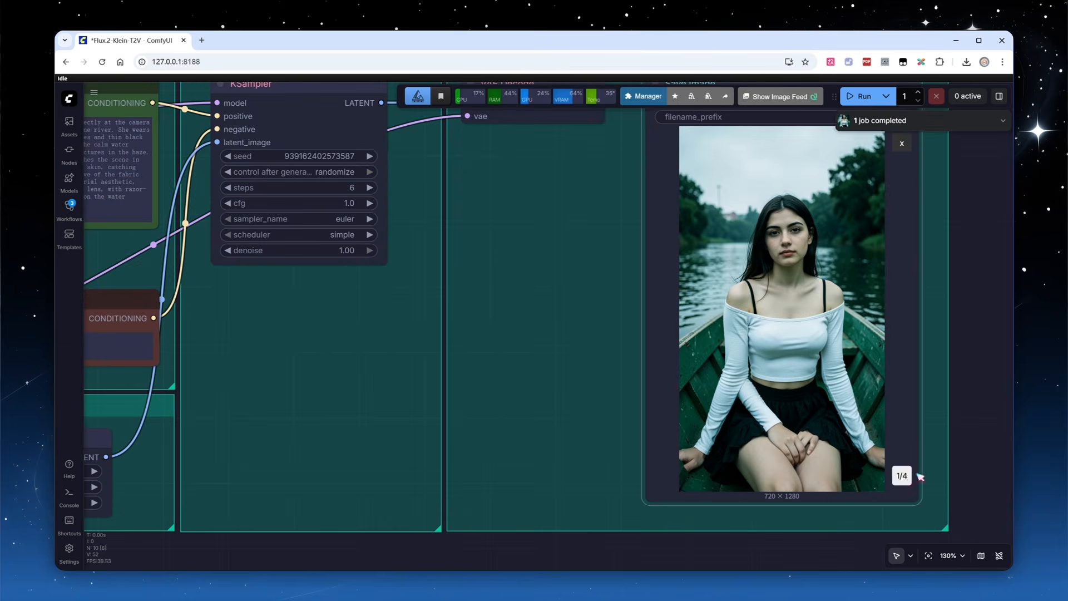
{"action": "left_click", "coordinate": [902, 476]}
{"action": "left_click", "coordinate": [902, 476]}
{"action": "left_click", "coordinate": [902, 476]}
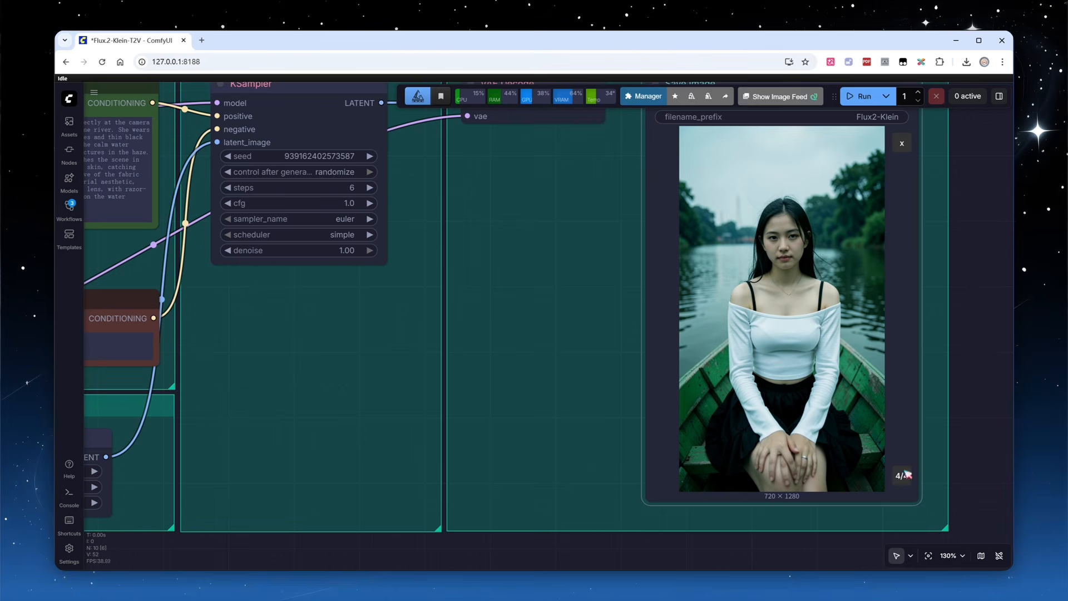
{"action": "left_click", "coordinate": [901, 142]}
{"action": "scroll", "coordinate": [994, 293], "scroll_direction": "down", "scroll_amount": 3}
{"action": "scroll", "coordinate": [995, 293], "scroll_direction": "down", "scroll_amount": 1}
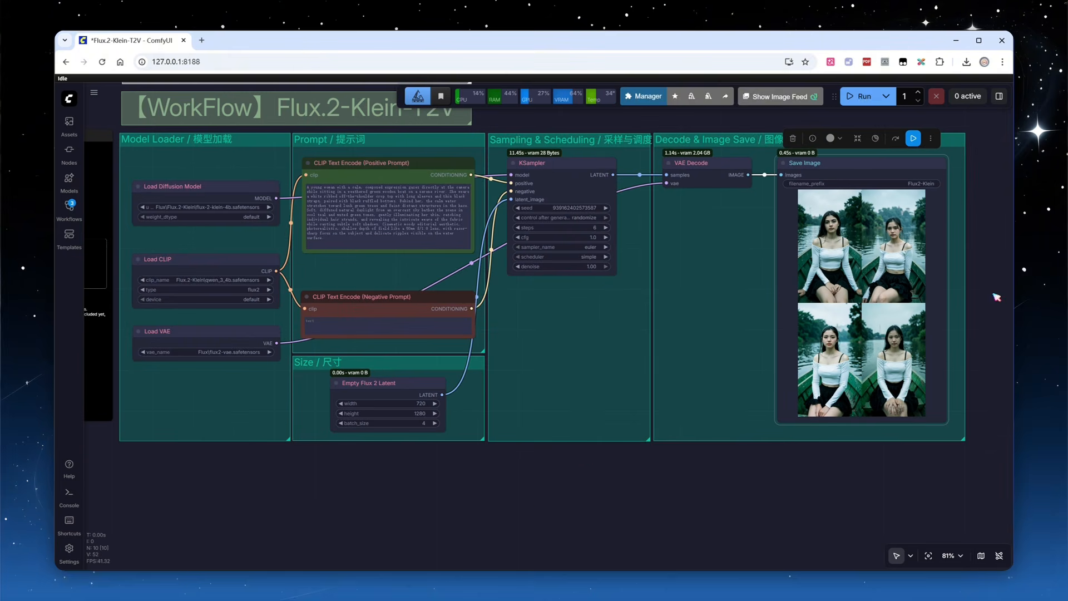
Set the KSampler's seed control to fixed and its seed to 77, and set the latent batch size to 1
{"action": "scroll", "coordinate": [467, 502], "scroll_direction": "down", "scroll_amount": 1}
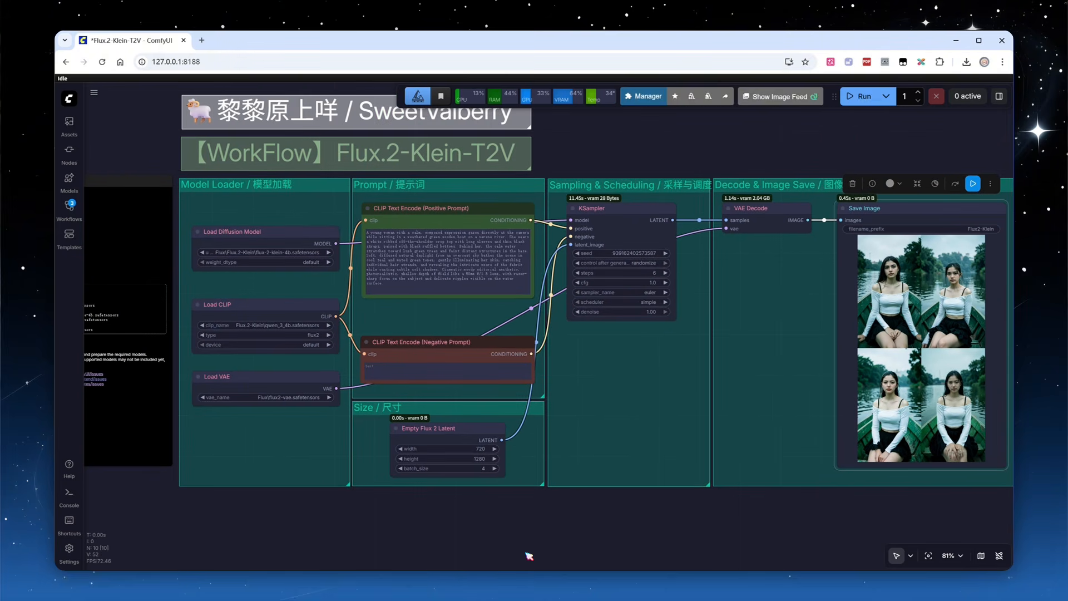
{"action": "left_click", "coordinate": [623, 263]}
{"action": "left_click", "coordinate": [645, 261]}
{"action": "left_click", "coordinate": [635, 254]}
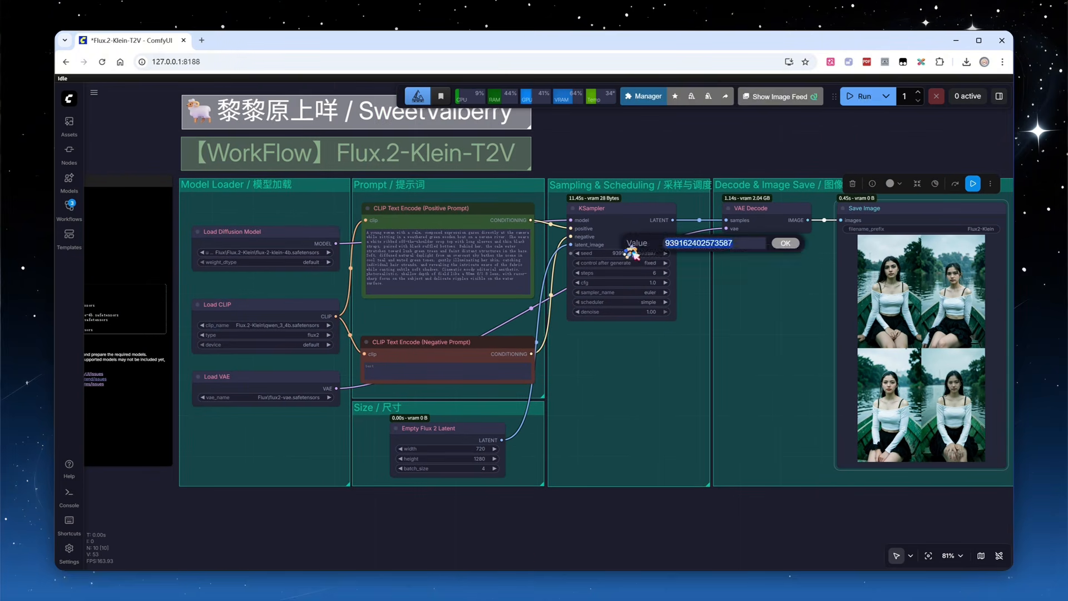
{"action": "type", "text": "77"}
{"action": "key", "text": "Return"}
{"action": "left_click", "coordinate": [475, 468]}
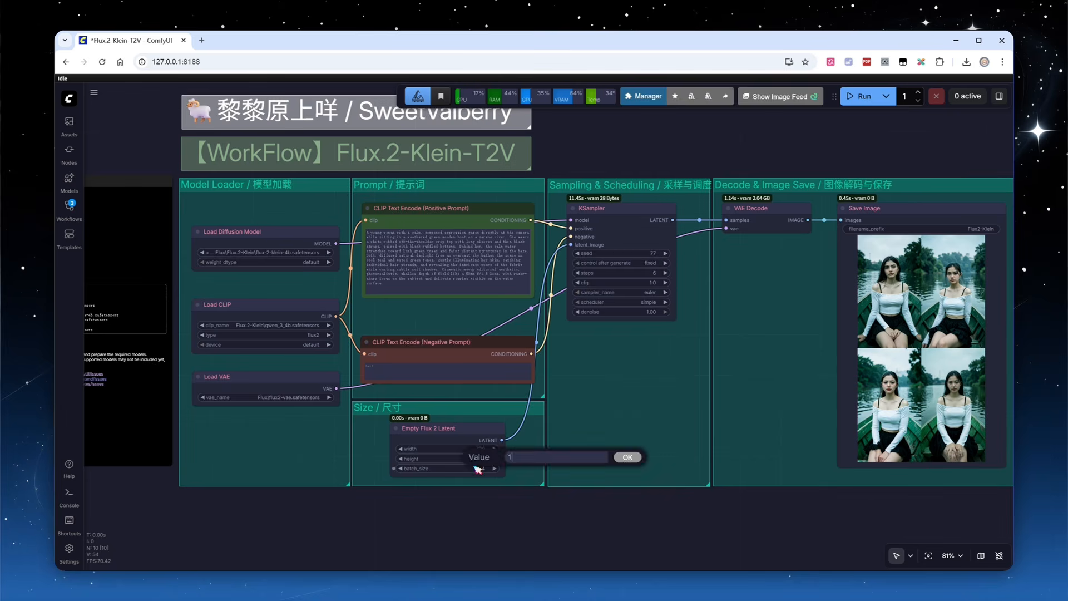
{"action": "type", "text": "1"}
{"action": "key", "text": "Return"}
Add a Unet Loader (GGUF) node with flux-2-klein-9b-Q8_0.gguf and connect its model output to the KSampler
{"action": "scroll", "coordinate": [172, 245], "scroll_direction": "up", "scroll_amount": 8}
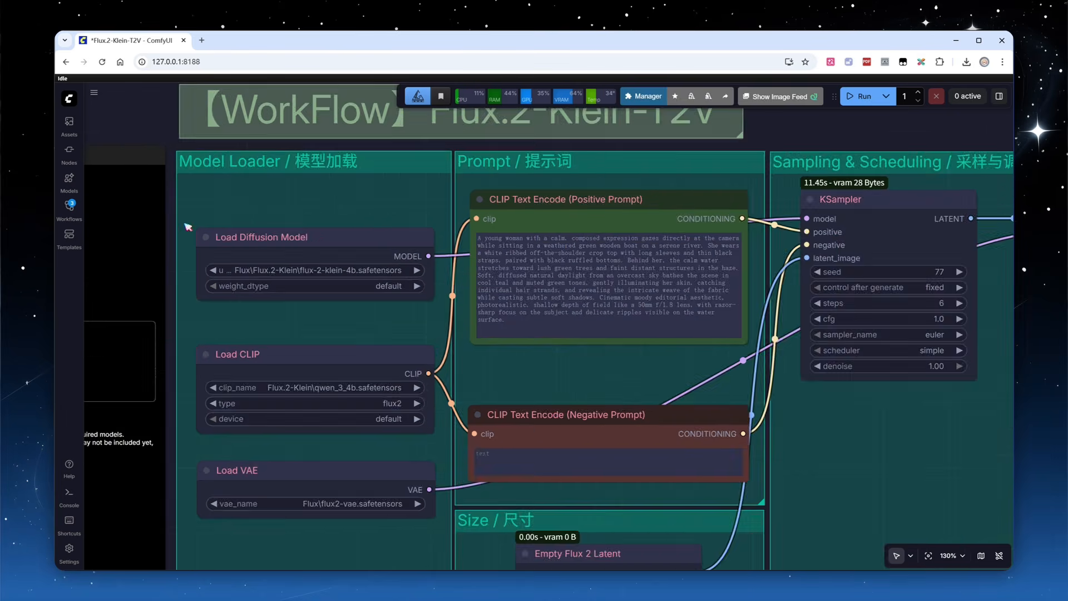
{"action": "scroll", "coordinate": [177, 237], "scroll_direction": "down", "scroll_amount": 2}
{"action": "double_click", "coordinate": [336, 161]}
{"action": "type", "text": "gguf"}
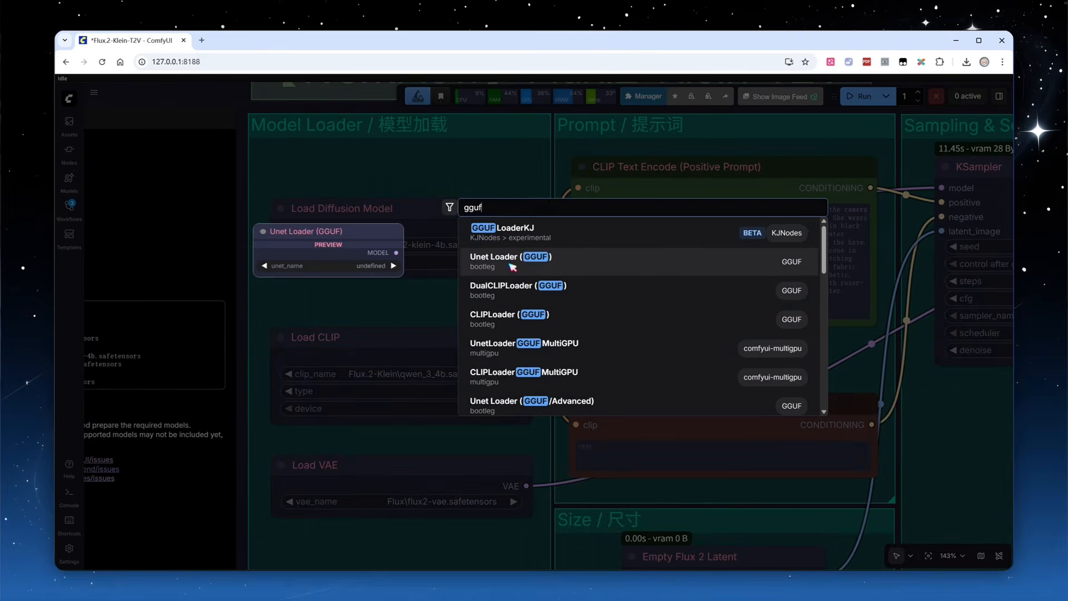
{"action": "left_click", "coordinate": [512, 267]}
{"action": "left_click", "coordinate": [440, 169]}
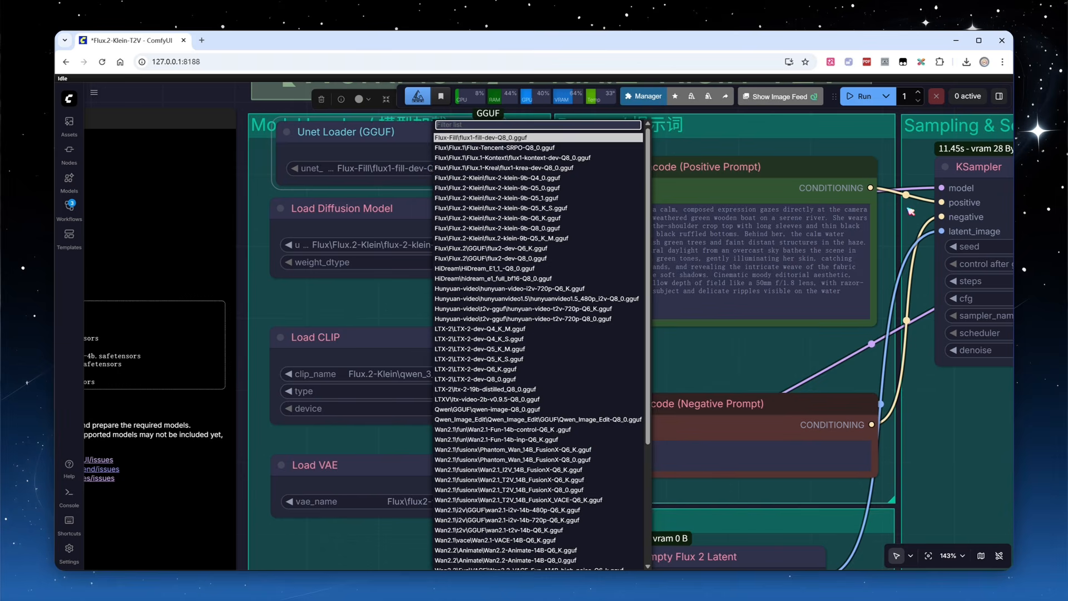
{"action": "type", "text": "klei"}
{"action": "left_click", "coordinate": [501, 233]}
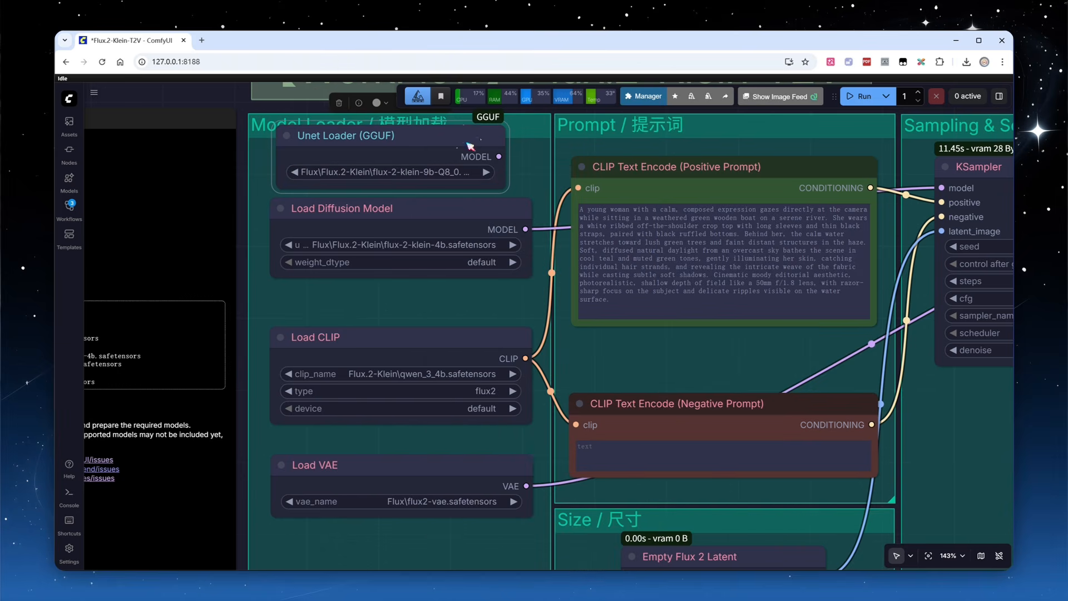
{"action": "left_click_drag", "start_coordinate": [498, 156], "coordinate": [941, 188]}
Load Flux.2-Klein\qwen_3_8b_fp8mixed.safetensors as the text encoder, run the workflow, and check the generated image
{"action": "left_click", "coordinate": [400, 374]}
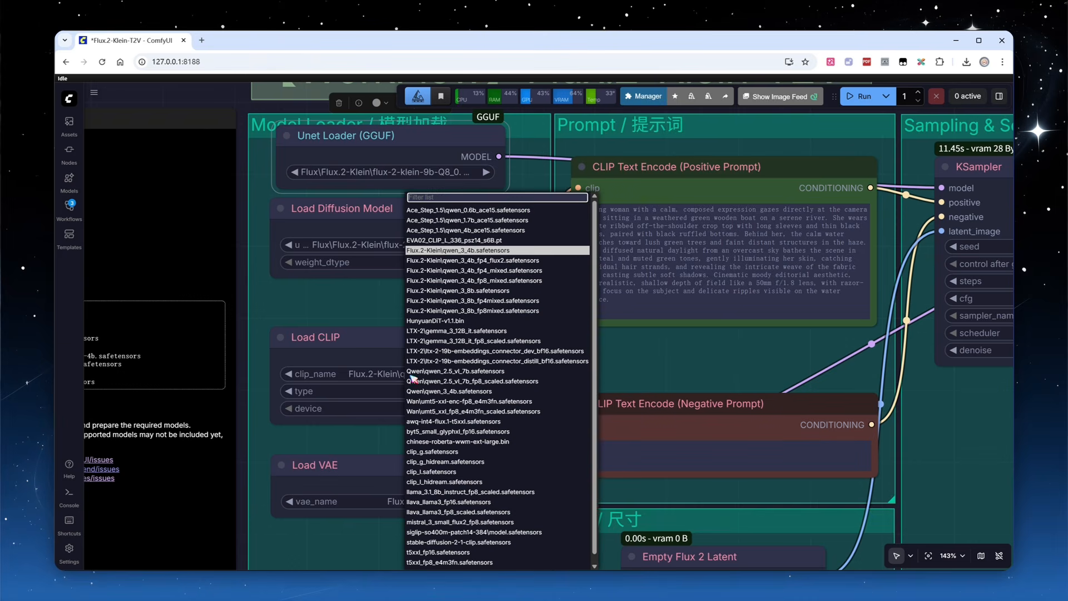
{"action": "left_click", "coordinate": [523, 310]}
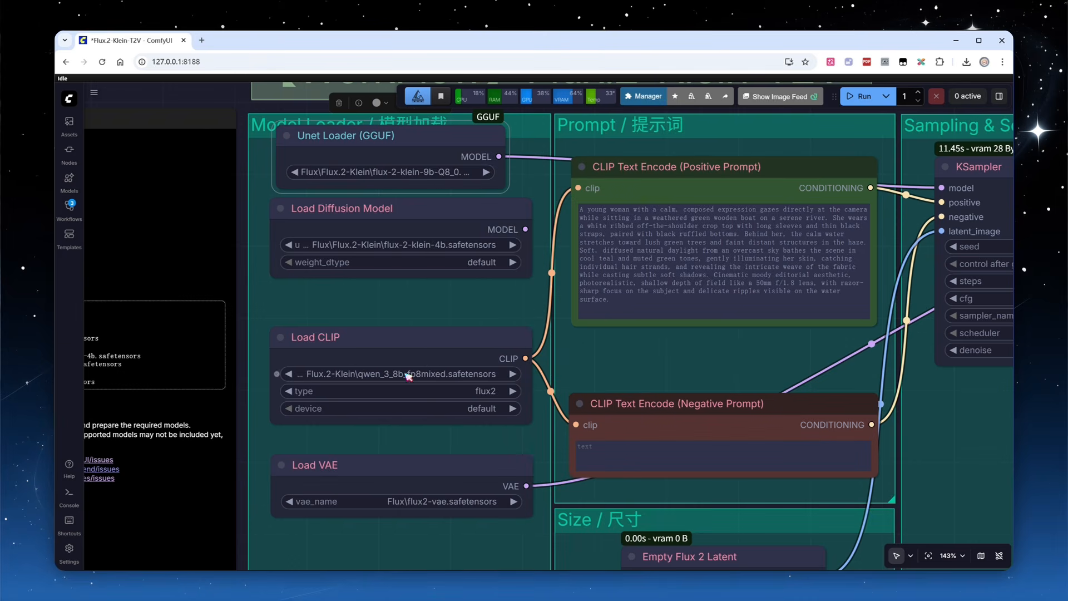
{"action": "key", "text": "ctrl+Return"}
{"action": "key", "text": "."}
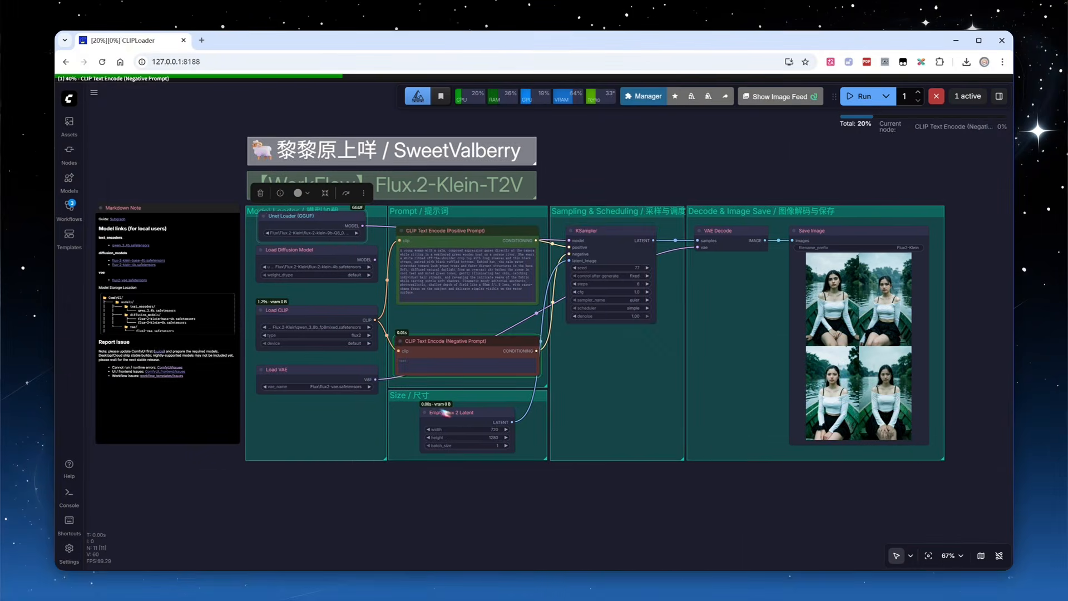
{"action": "scroll", "coordinate": [942, 371], "scroll_direction": "up", "scroll_amount": 7}
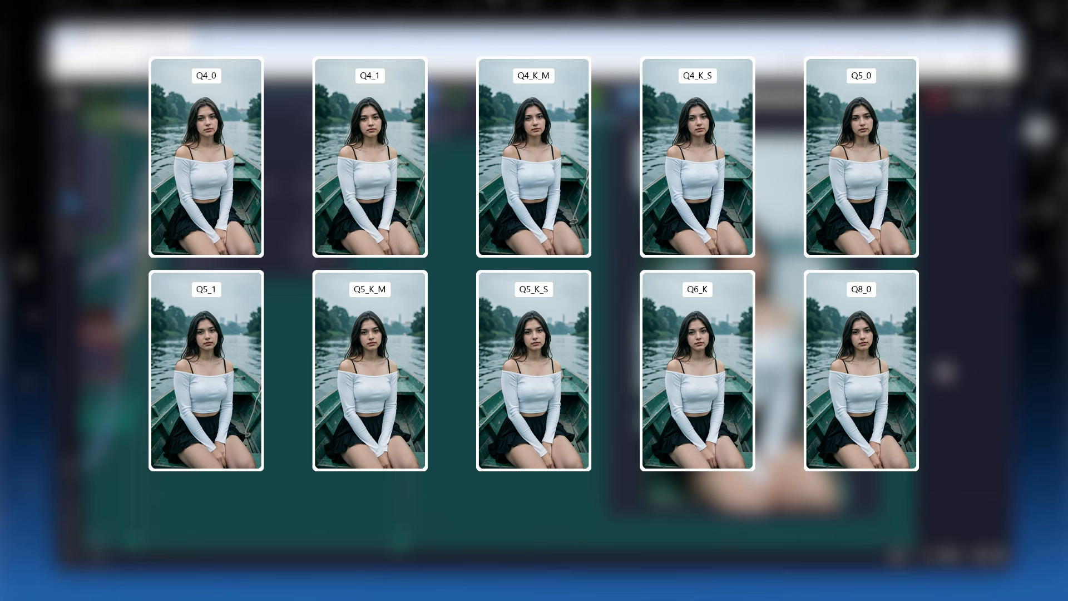
{"action": "scroll", "coordinate": [943, 371], "scroll_direction": "down", "scroll_amount": 6}
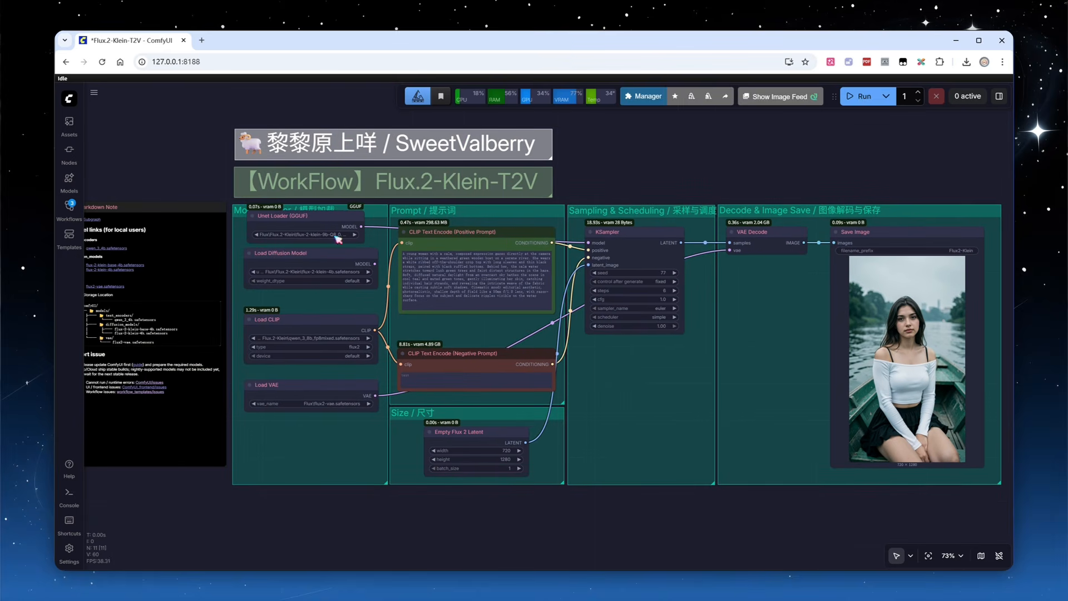
Reconnect the Load Diffusion Model node to the KSampler's model input and delete the Unet Loader (GGUF) node
{"action": "left_click_drag", "start_coordinate": [375, 263], "coordinate": [588, 241]}
{"action": "left_click", "coordinate": [325, 224]}
{"action": "key", "text": "Delete"}
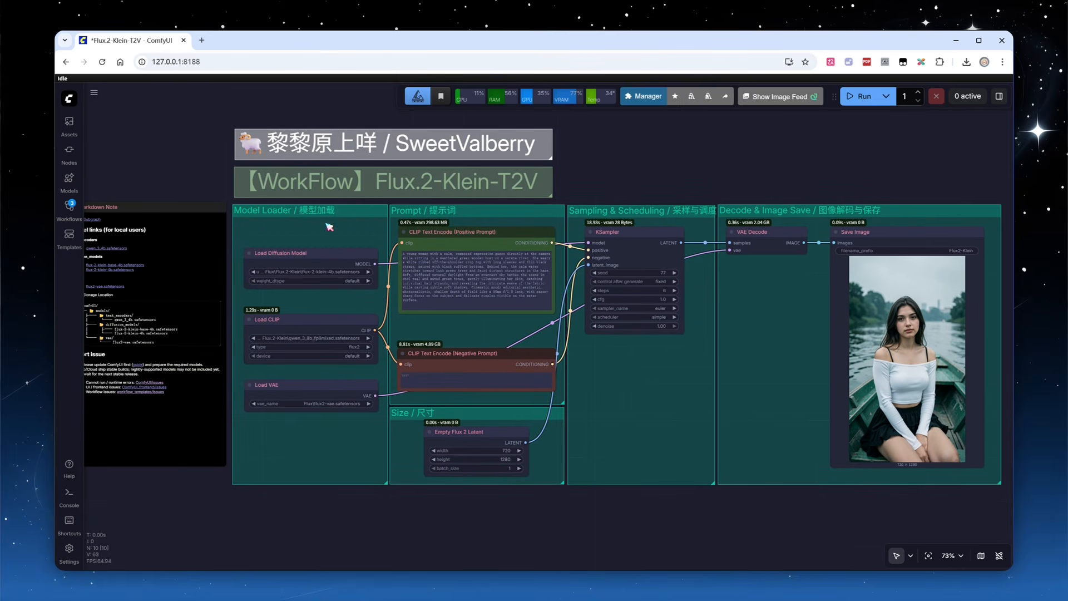
Load flux-2-klein-base-9b-fp8.safetensors as the diffusion model and check the generated image
{"action": "scroll", "coordinate": [288, 305], "scroll_direction": "up", "scroll_amount": 5}
{"action": "left_click", "coordinate": [364, 252]}
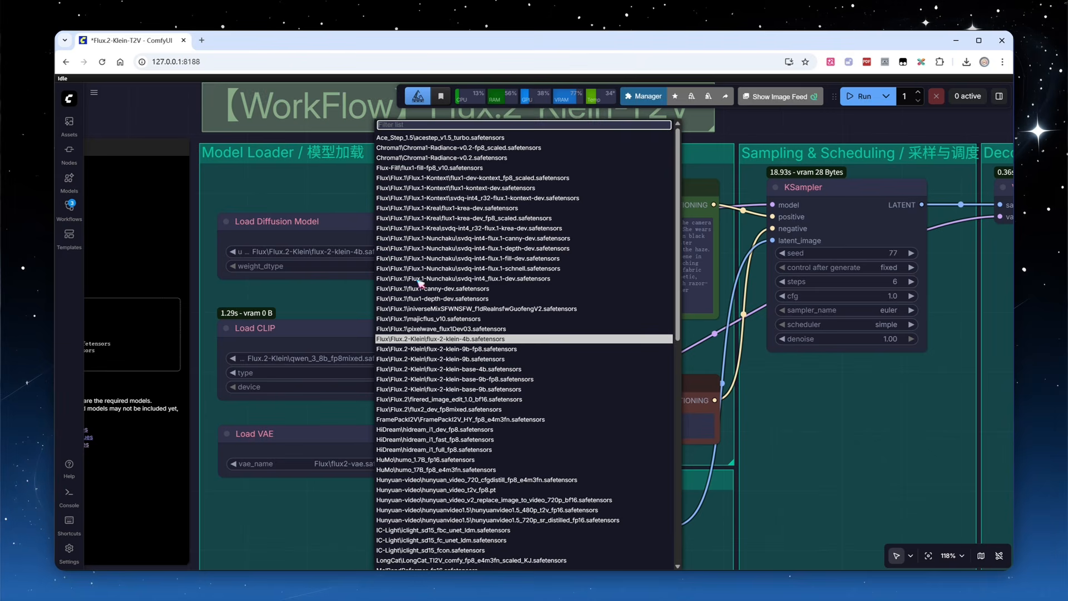
{"action": "left_click", "coordinate": [500, 379]}
{"action": "scroll", "coordinate": [722, 271], "scroll_direction": "right", "scroll_amount": 5}
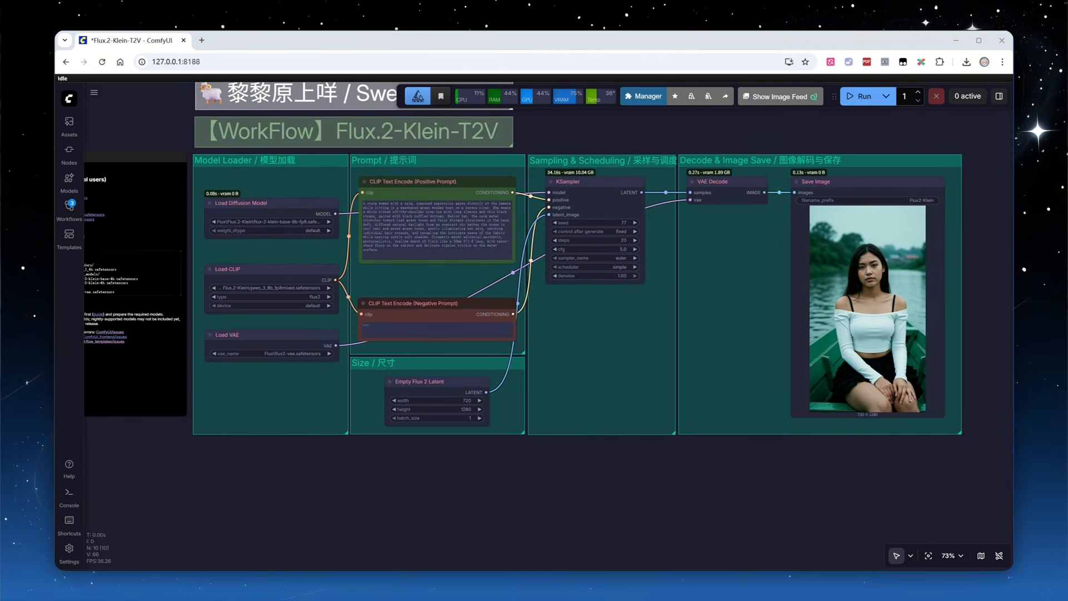
{"action": "scroll", "coordinate": [1007, 269], "scroll_direction": "up", "scroll_amount": 5}
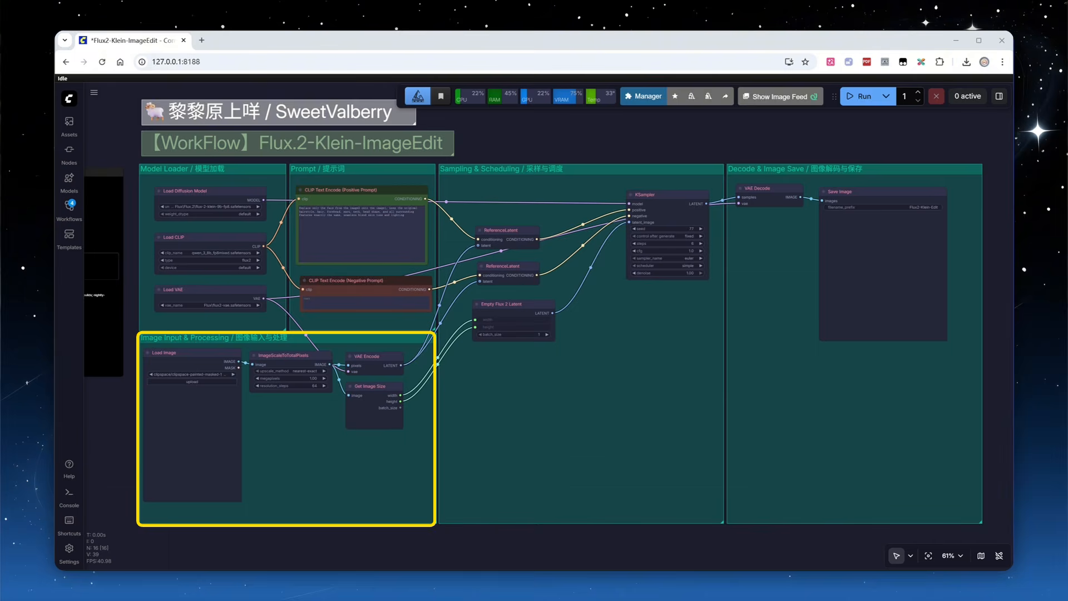
In the image-edit workflow, load Flux.2-Klein\flux-2-klein-9b-fp8.safetensors as the diffusion model and Flux.2-Klein\qwen_3_8b_fp8mixed.safetensors as the text encoder
{"action": "scroll", "coordinate": [127, 244], "scroll_direction": "up", "scroll_amount": 6}
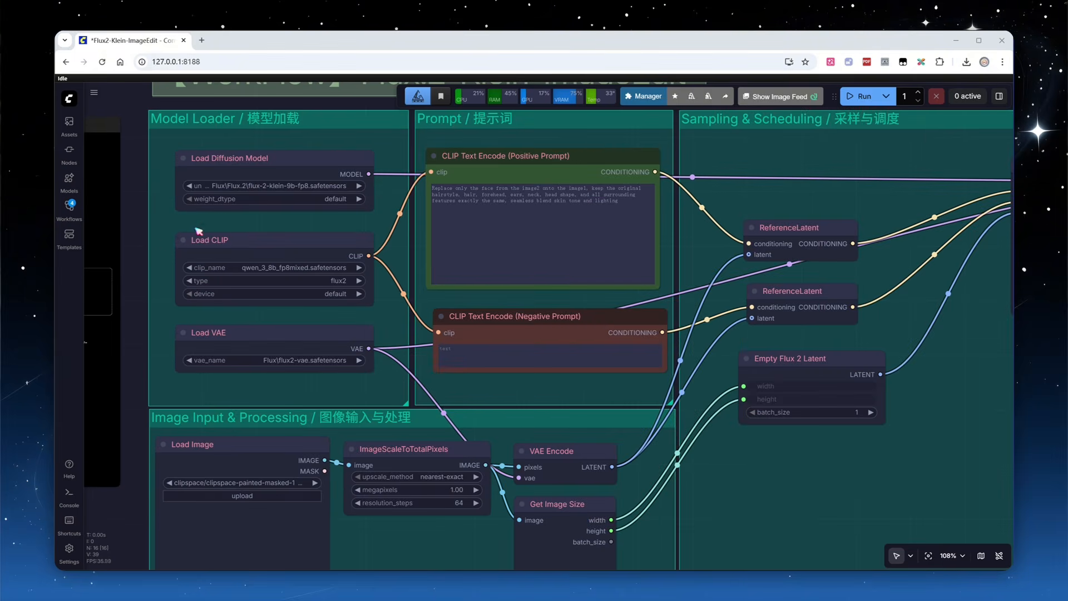
{"action": "left_click", "coordinate": [341, 188]}
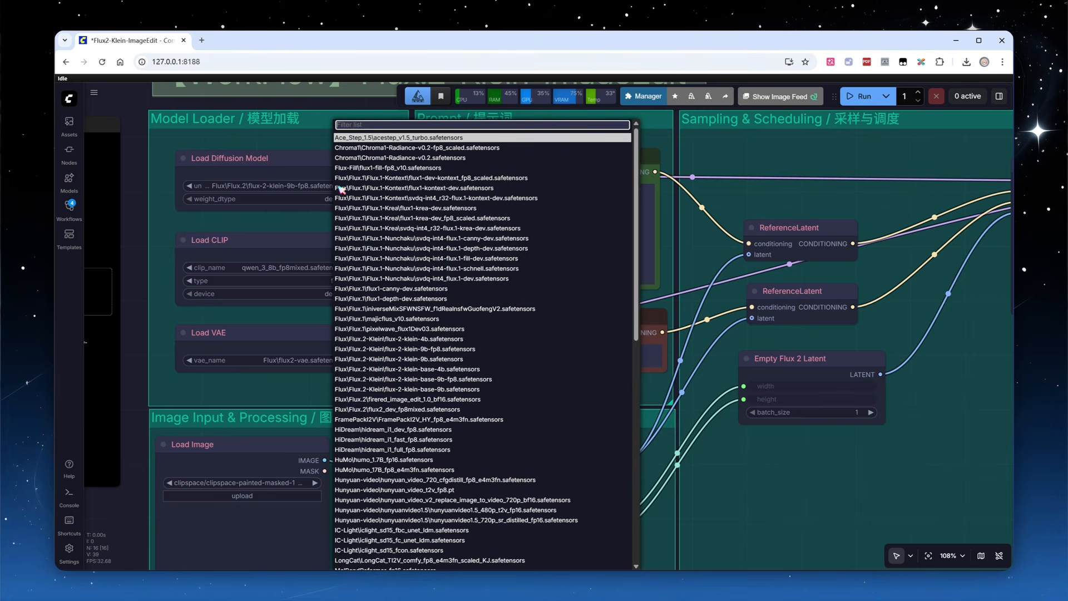
{"action": "left_click", "coordinate": [467, 348]}
{"action": "left_click", "coordinate": [327, 269]}
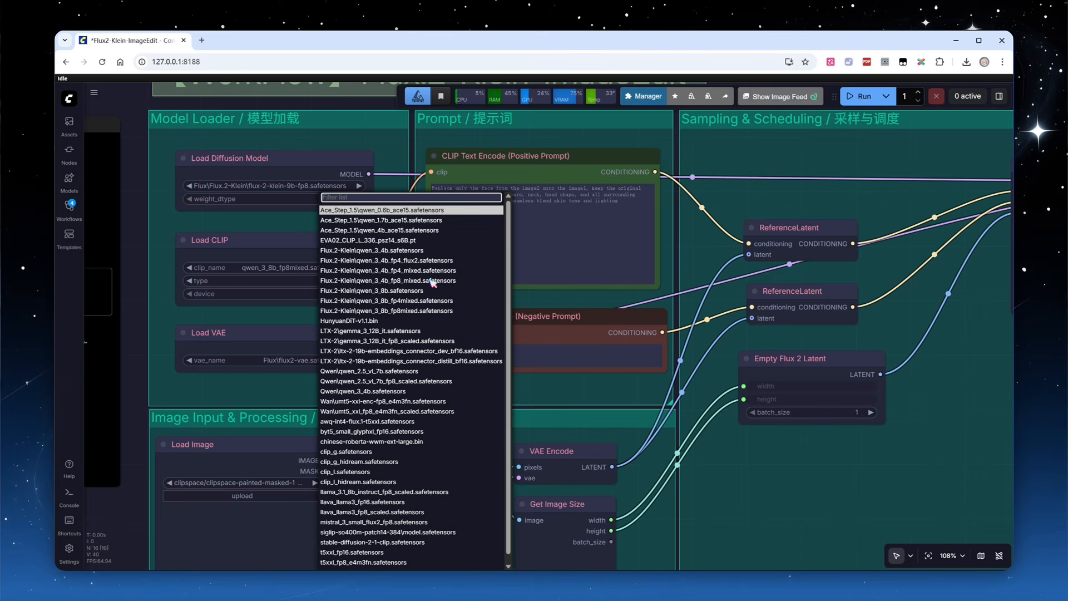
{"action": "left_click", "coordinate": [334, 311]}
{"action": "left_click", "coordinate": [329, 363]}
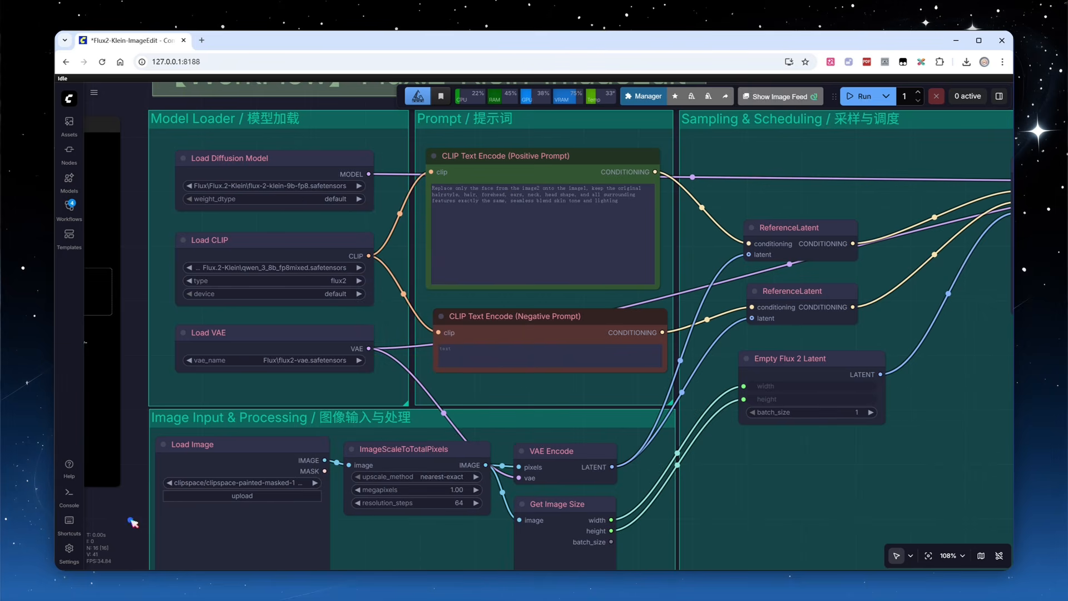
Replace the positive prompt with "Change her shirt from white to pink"
{"action": "scroll", "coordinate": [141, 373], "scroll_direction": "down", "scroll_amount": 5}
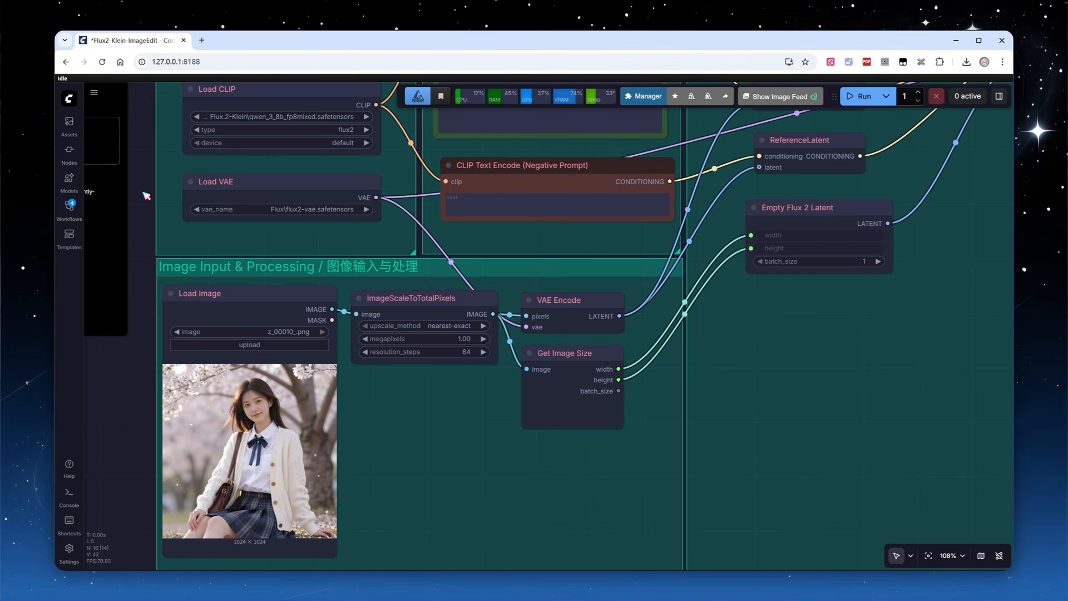
{"action": "left_click_drag", "start_coordinate": [146, 196], "coordinate": [48, 426]}
{"action": "left_click", "coordinate": [536, 269]}
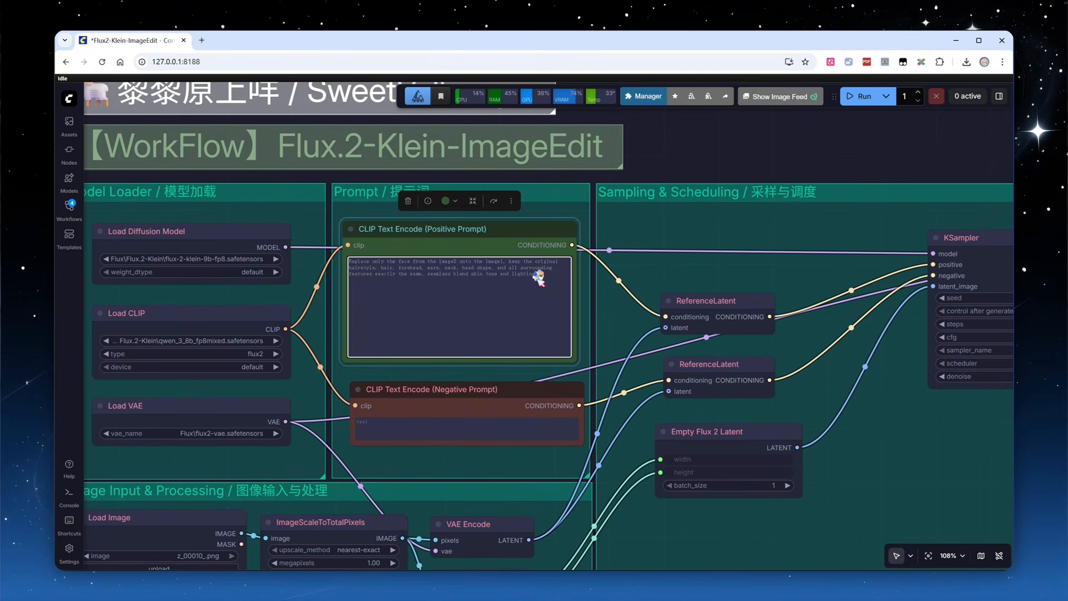
{"action": "key", "text": "ctrl+a"}
{"action": "type", "text": "Change her shirt from white to pink"}
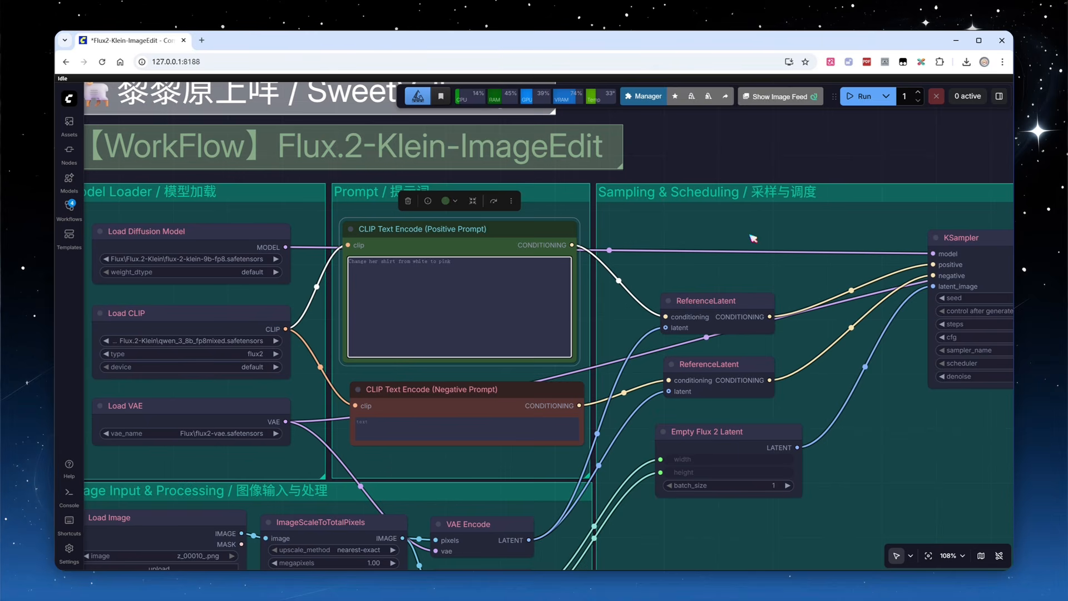
Run the image-edit workflow and check the edited picture in the Save Image node
{"action": "left_click", "coordinate": [750, 235]}
{"action": "left_click", "coordinate": [858, 102]}
{"action": "scroll", "coordinate": [698, 154], "scroll_direction": "down", "scroll_amount": 5}
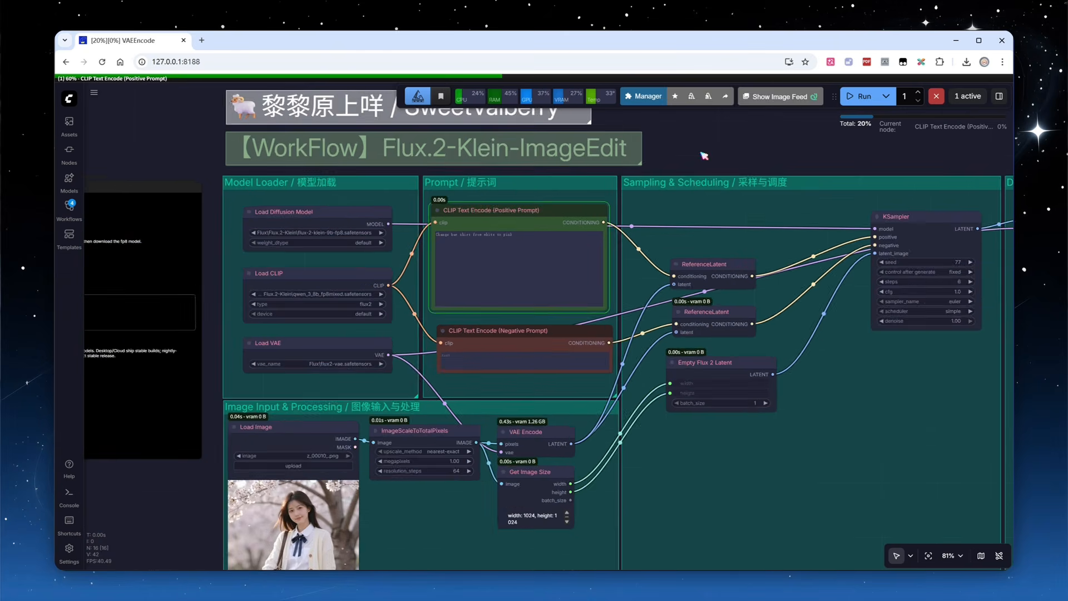
{"action": "left_click_drag", "start_coordinate": [260, 465], "coordinate": [46, 443]}
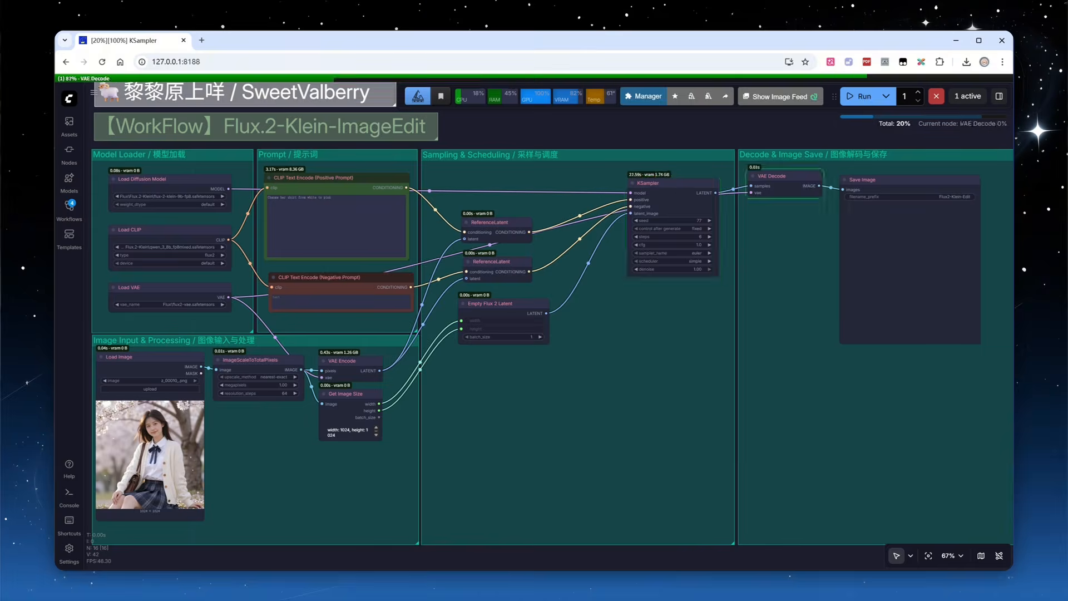
{"action": "scroll", "coordinate": [1003, 265], "scroll_direction": "up", "scroll_amount": 6}
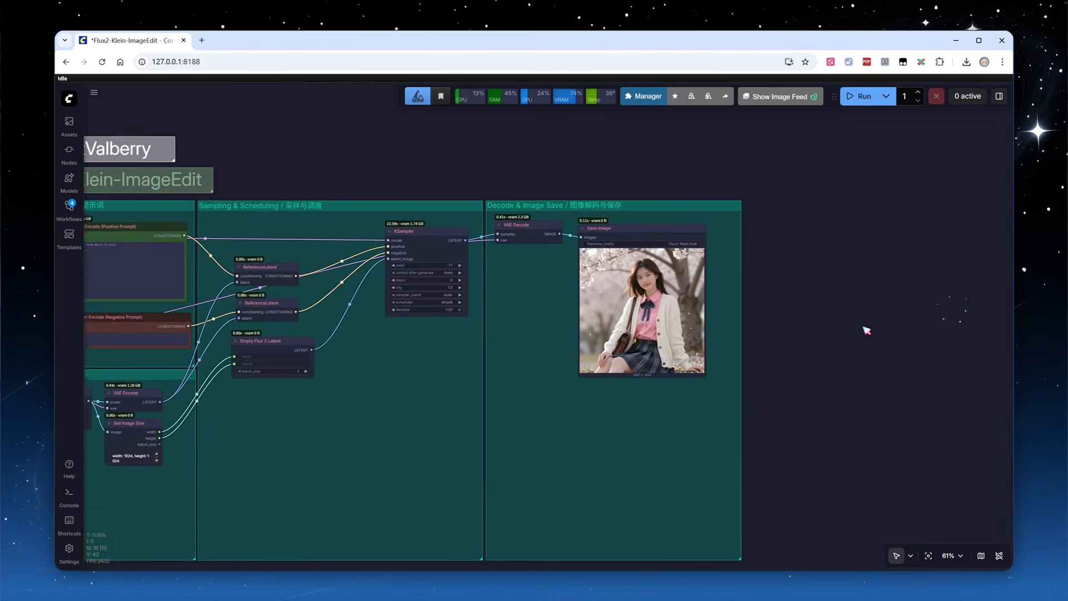
Add an Image Comparer (rgthree) node beside Save Image, feed it the decoded and scaled source images, and compare them
{"action": "double_click", "coordinate": [761, 232]}
{"action": "type", "text": "image com"}
{"action": "left_click", "coordinate": [778, 257]}
{"action": "left_click_drag", "start_coordinate": [833, 354], "coordinate": [885, 334]}
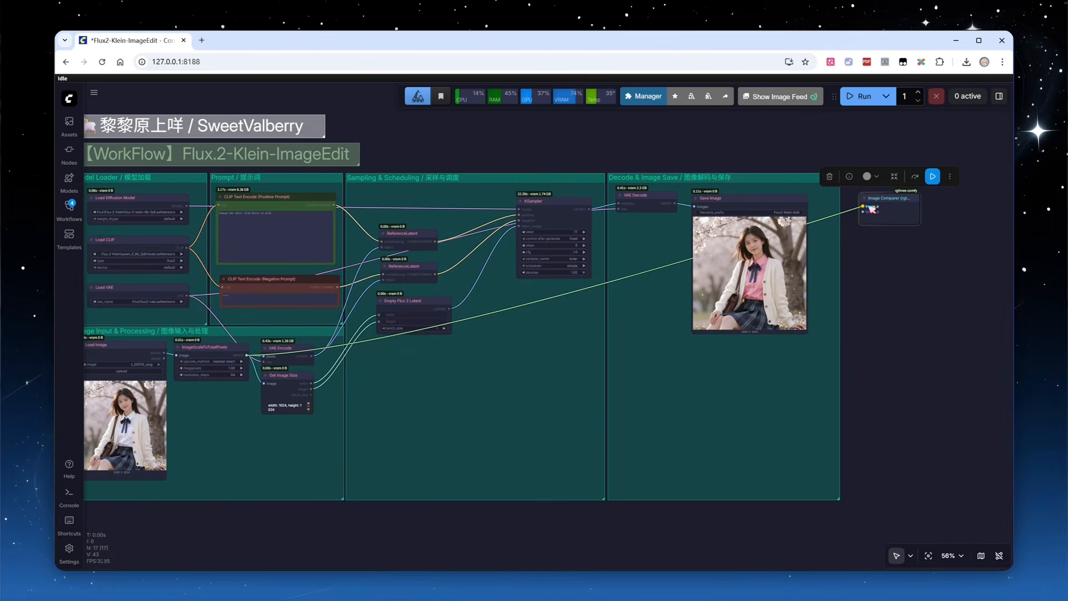
{"action": "scroll", "coordinate": [867, 183], "scroll_direction": "up", "scroll_amount": 3}
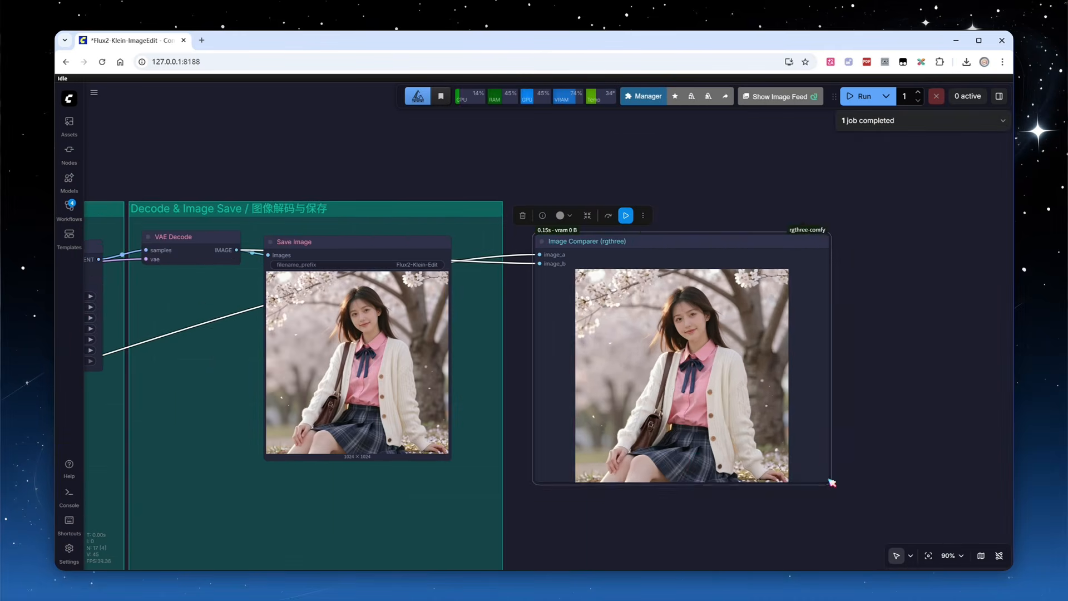
{"action": "scroll", "coordinate": [832, 482], "scroll_direction": "up", "scroll_amount": 5}
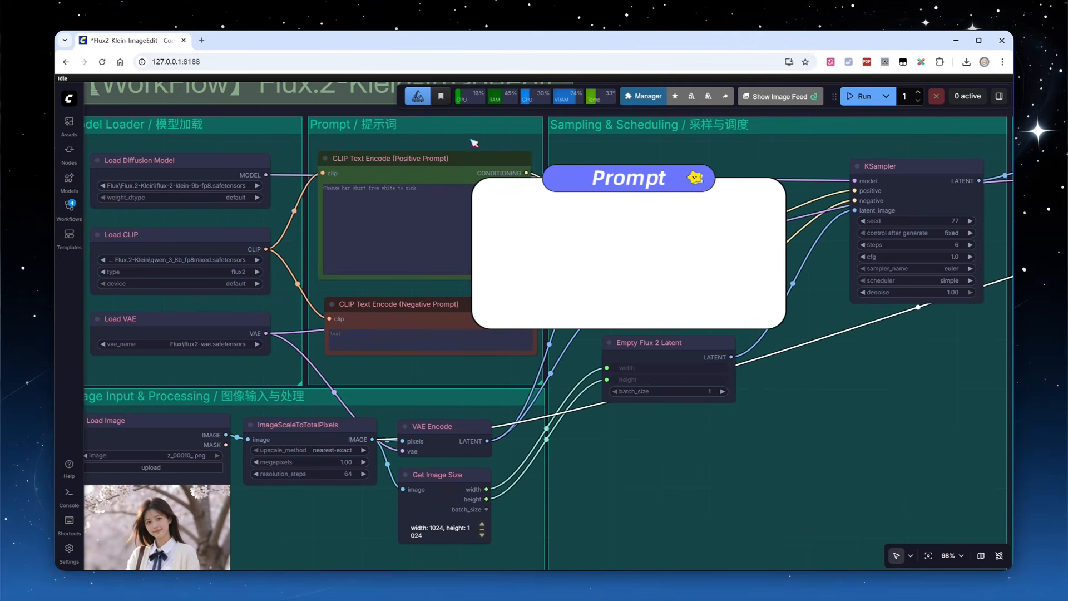
Replace the positive prompt with the highly detailed 1/7 scale anime figure / garage kit instruction, run the workflow, and compare the result with the source
{"action": "left_click", "coordinate": [459, 207]}
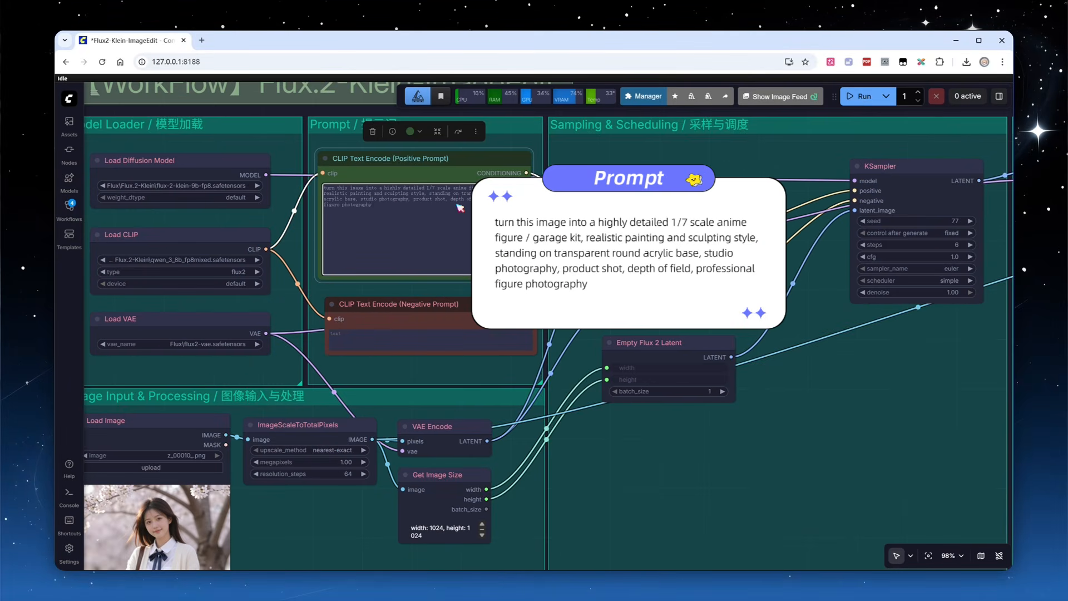
{"action": "left_click", "coordinate": [852, 99]}
{"action": "scroll", "coordinate": [357, 367], "scroll_direction": "down", "scroll_amount": 7}
{"action": "left_click_drag", "start_coordinate": [975, 191], "coordinate": [876, 164]}
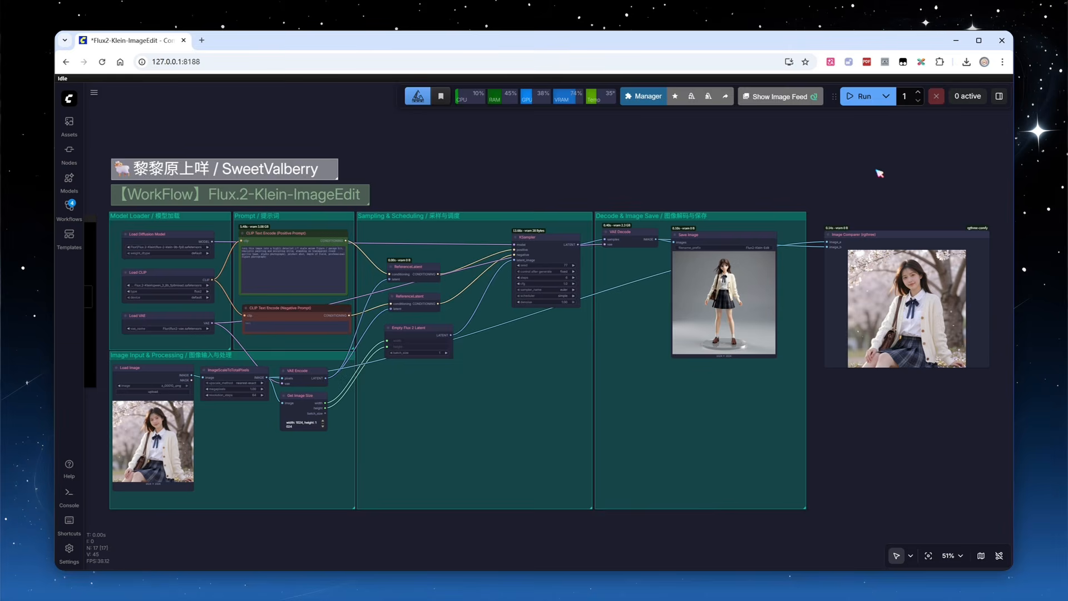
{"action": "scroll", "coordinate": [886, 425], "scroll_direction": "up", "scroll_amount": 6}
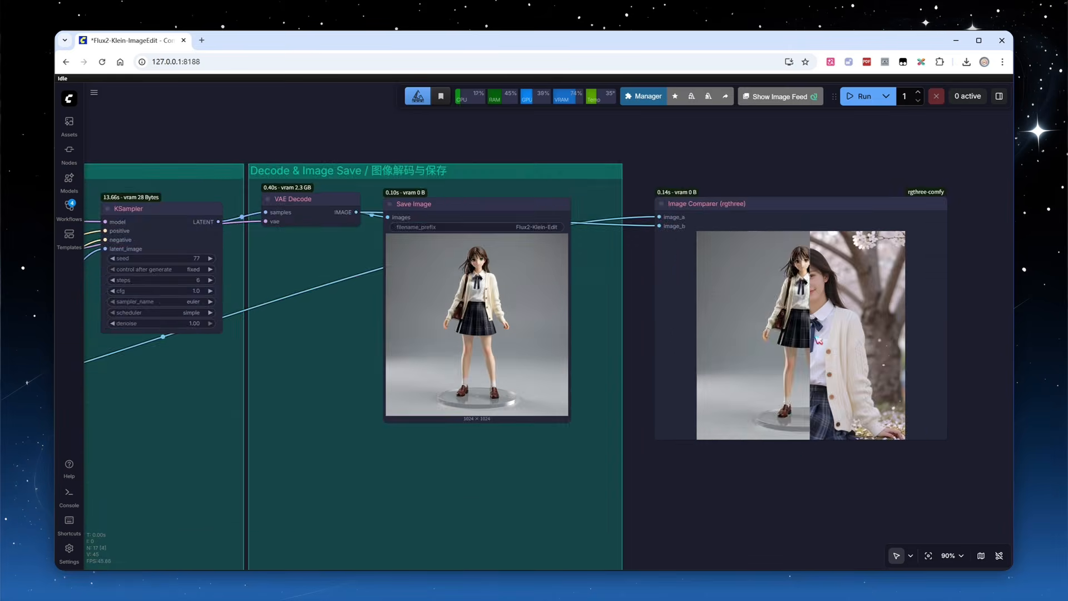
{"action": "scroll", "coordinate": [631, 322], "scroll_direction": "up", "scroll_amount": 6}
{"action": "left_click_drag", "start_coordinate": [672, 363], "coordinate": [517, 347]}
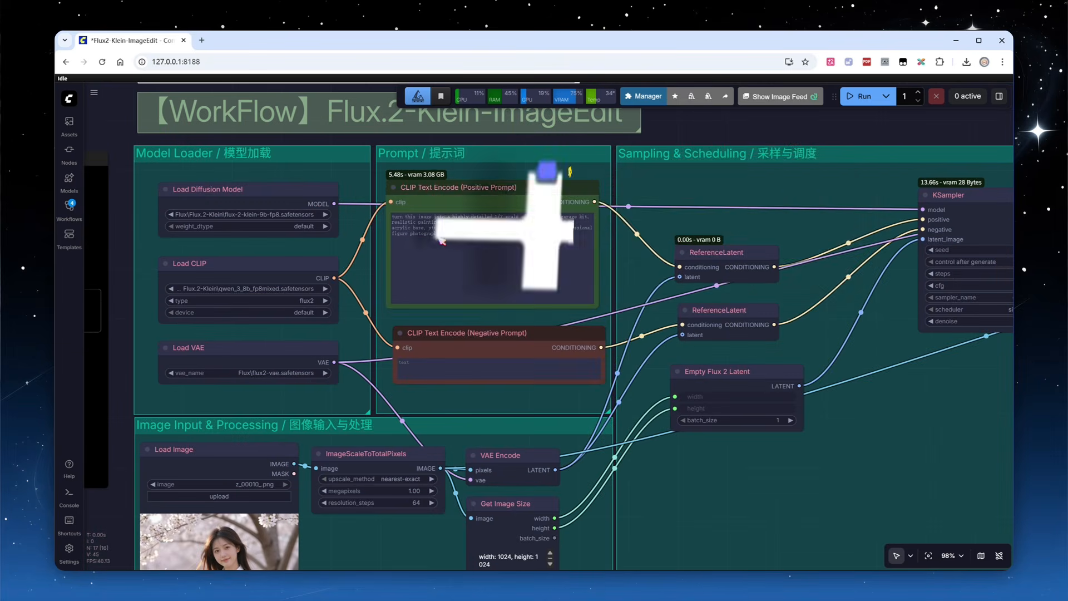
Replace the positive prompt with "Turn the camera to an aerial view", run the workflow, and compare the result with the source
{"action": "left_click", "coordinate": [456, 242]}
{"action": "key", "text": "ctrl+a"}
{"action": "type", "text": "Turn the camera to an aerial view"}
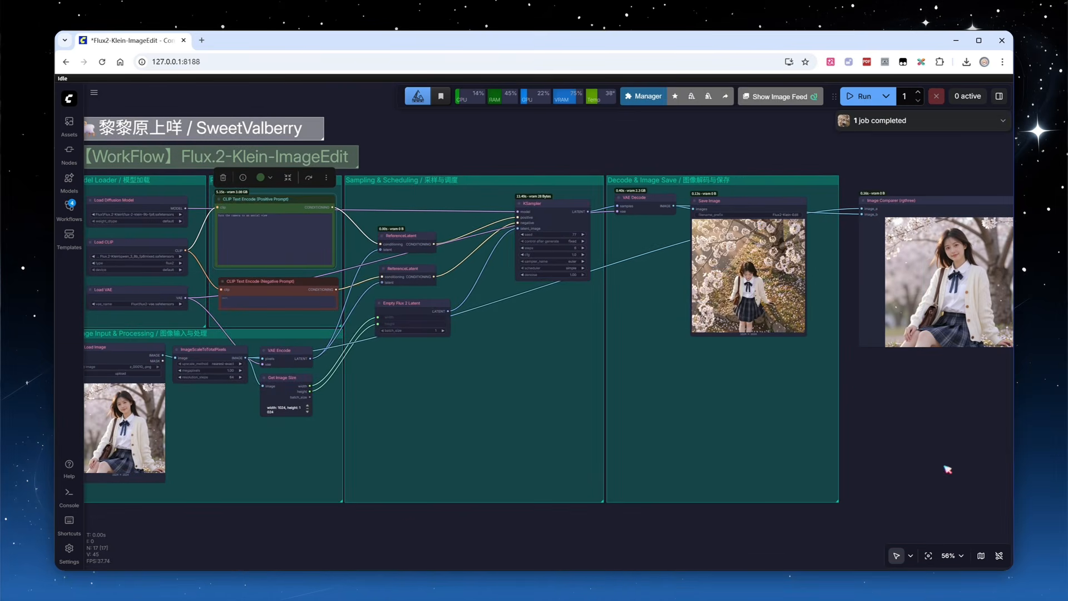
{"action": "scroll", "coordinate": [923, 310], "scroll_direction": "up", "scroll_amount": 10}
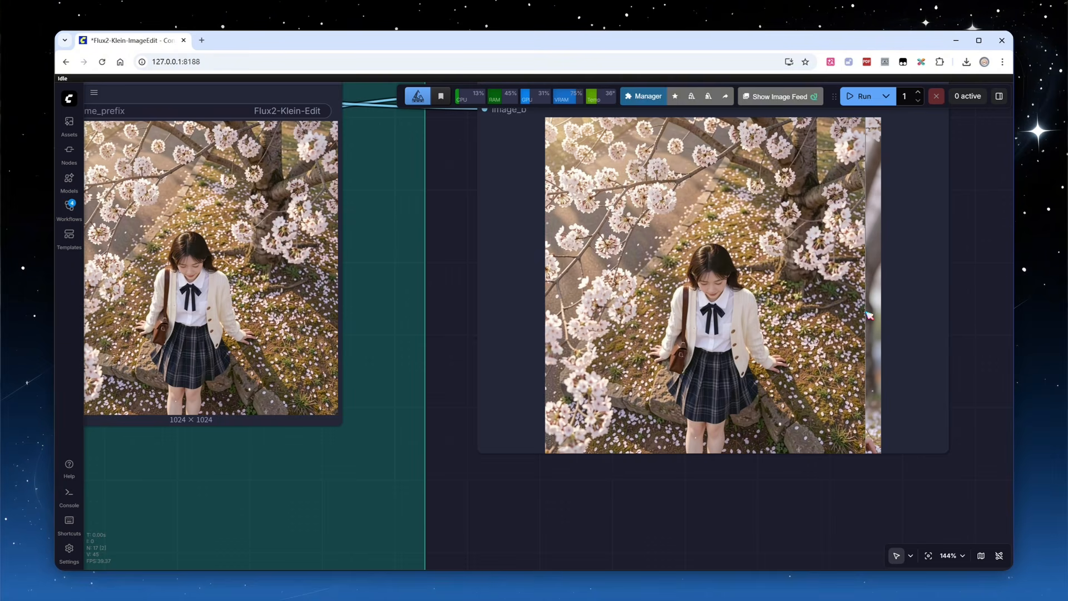
Find the Qwen Multiangle Camera custom node among the available extensions and install it
{"action": "scroll", "coordinate": [480, 490], "scroll_direction": "down", "scroll_amount": 9}
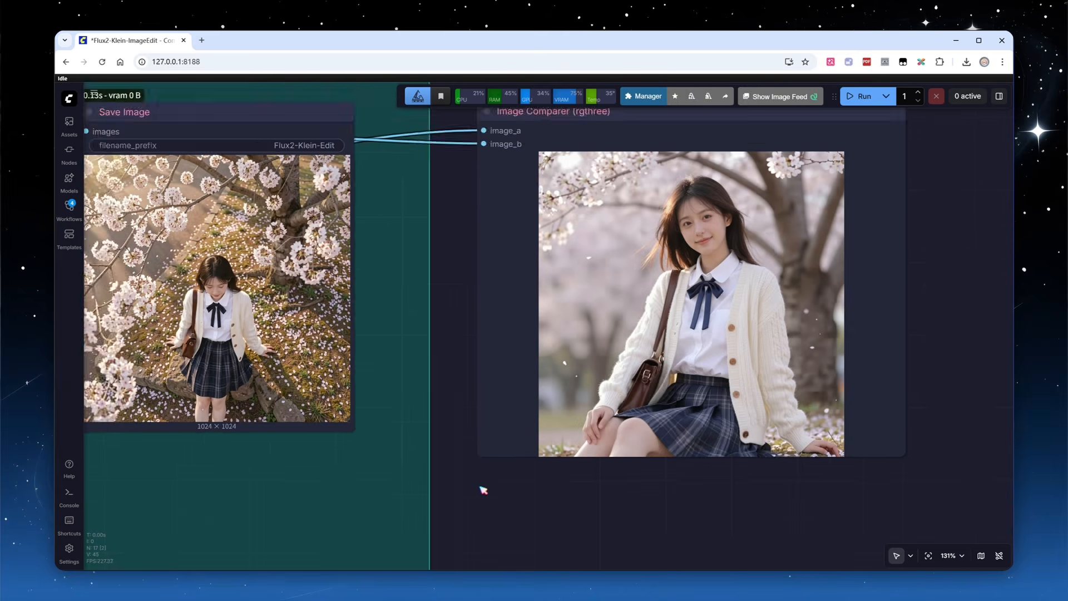
{"action": "left_click_drag", "start_coordinate": [484, 535], "coordinate": [830, 374]}
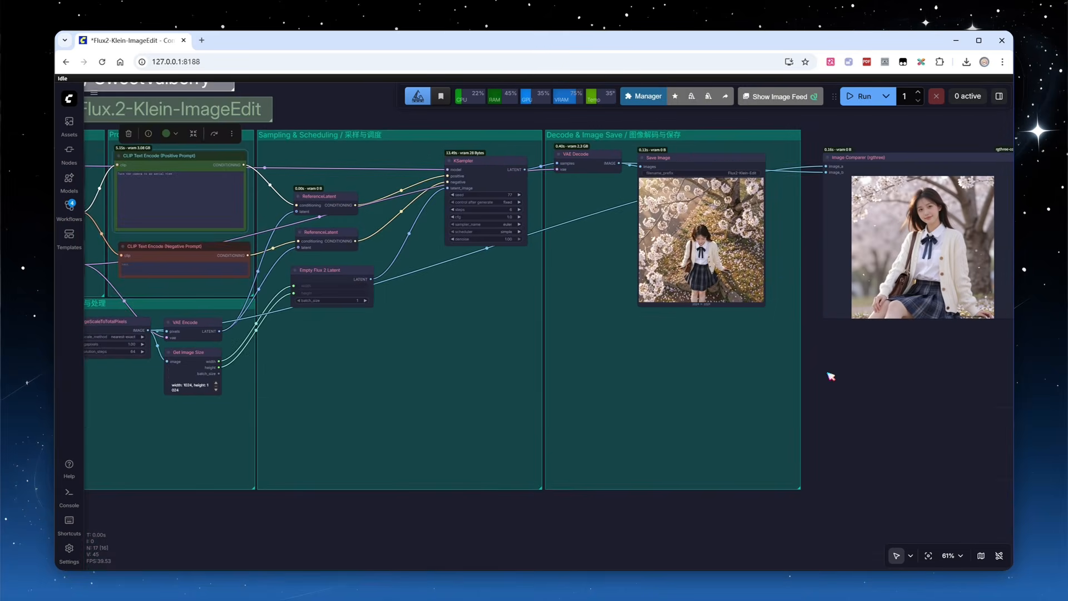
{"action": "scroll", "coordinate": [830, 377], "scroll_direction": "down", "scroll_amount": 2}
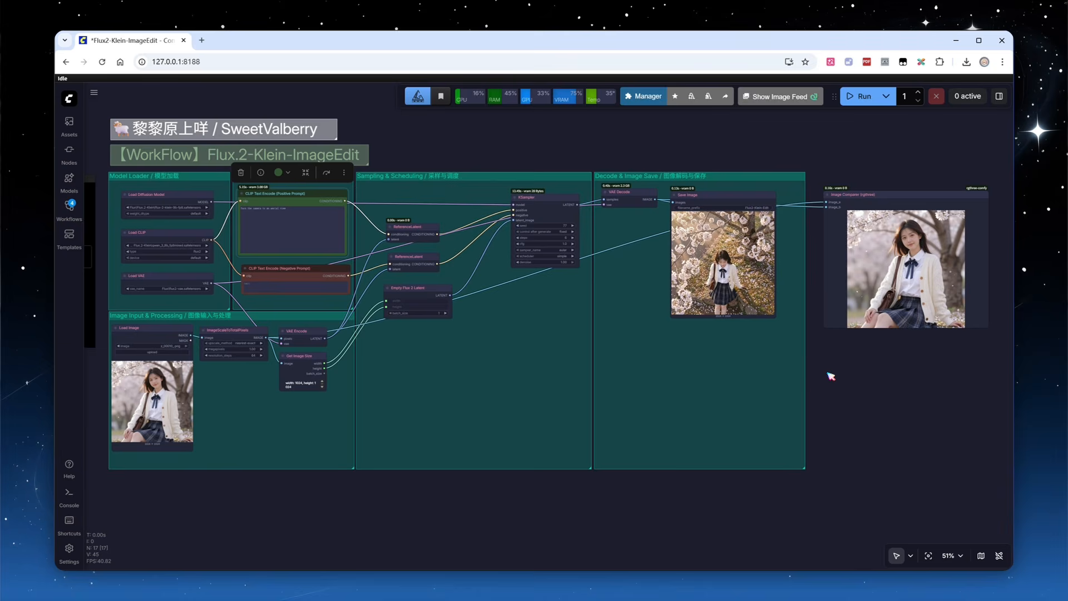
{"action": "left_click", "coordinate": [643, 99]}
{"action": "left_click", "coordinate": [534, 238]}
{"action": "left_click", "coordinate": [350, 134]}
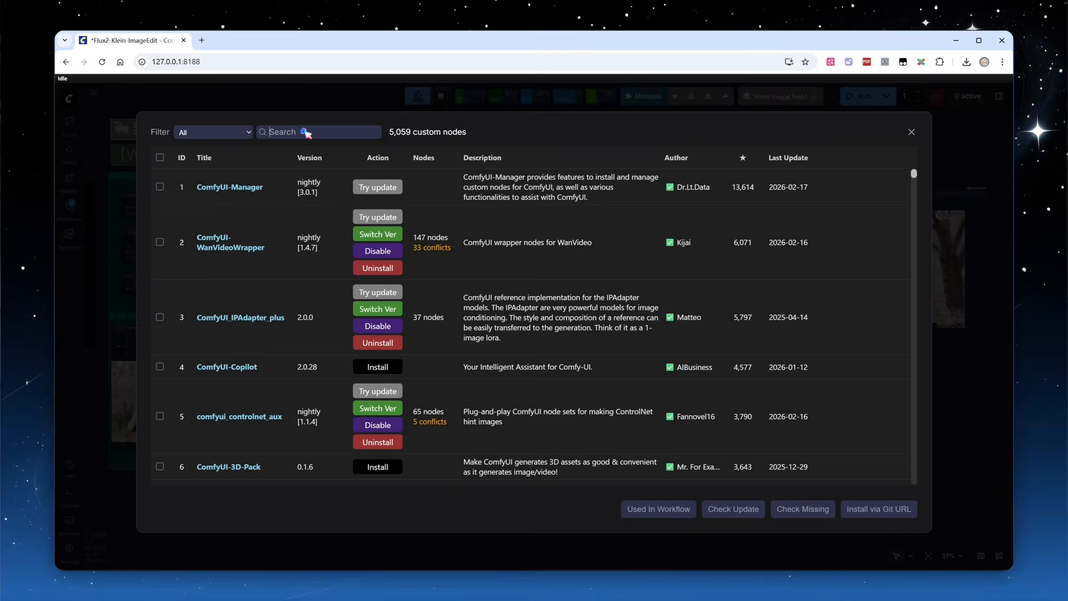
{"action": "type", "text": "Qwen Multiangle"}
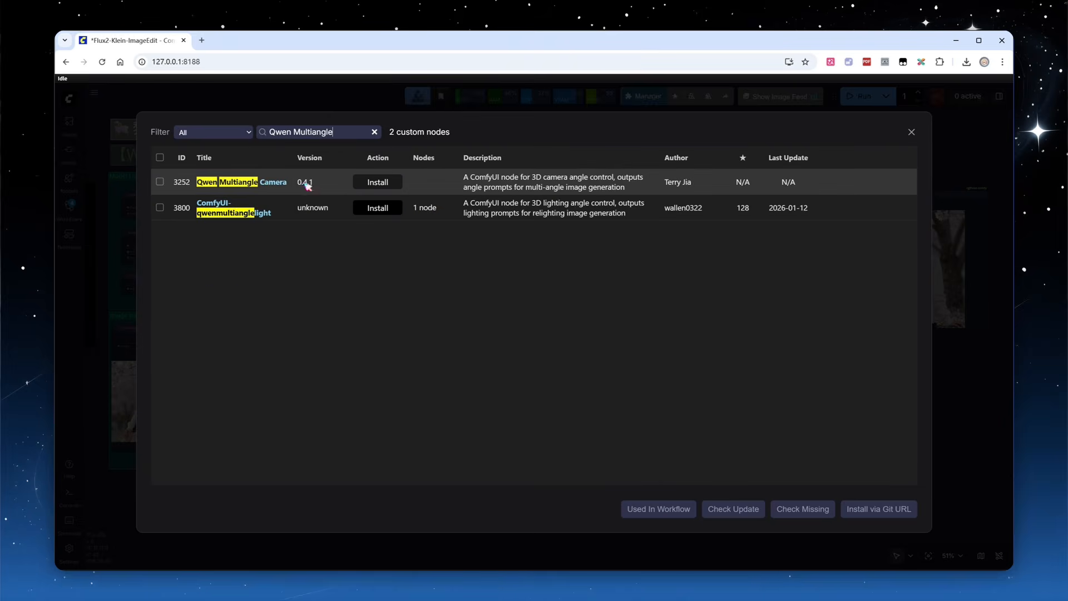
{"action": "left_click", "coordinate": [378, 182]}
{"action": "left_click", "coordinate": [568, 376]}
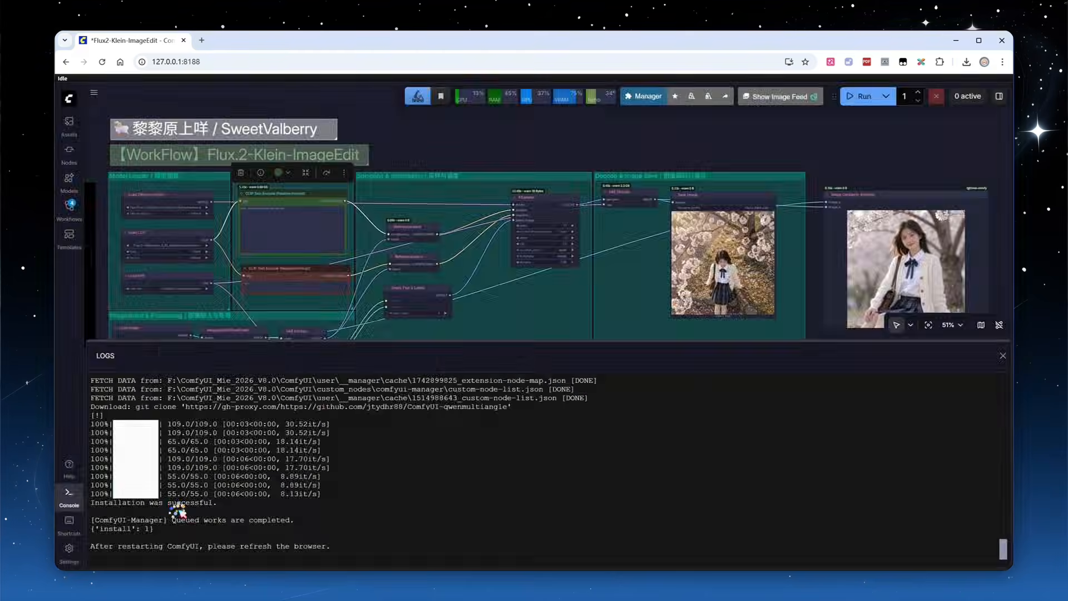
{"action": "left_click", "coordinate": [564, 125]}
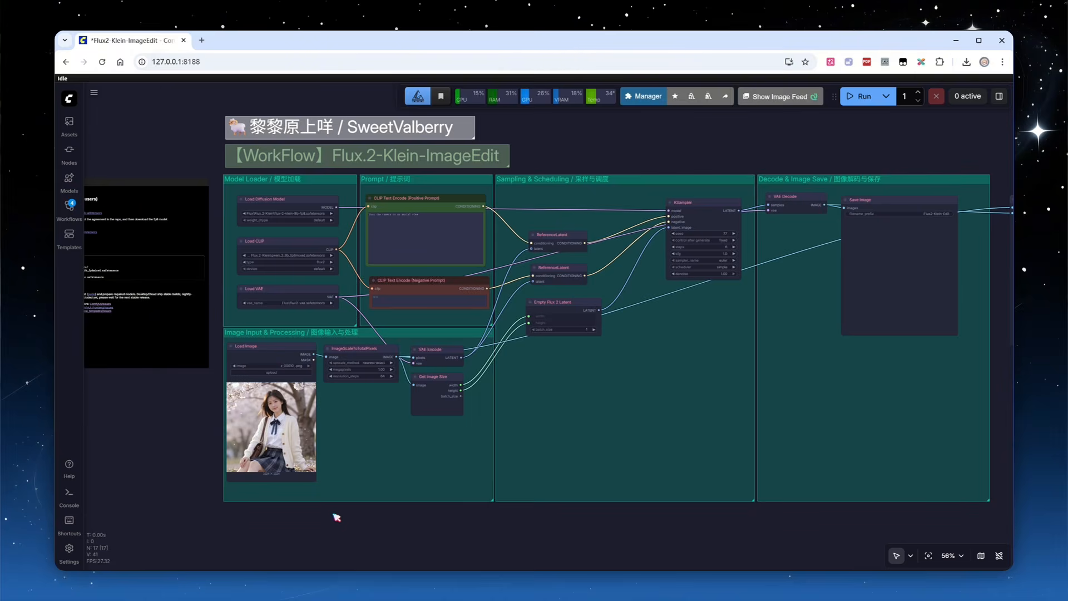
Add a Qwen Multiangle Camera node below Get Image Size, feed it the scaled image, and connect its prompt output to the positive prompt
{"action": "scroll", "coordinate": [365, 519], "scroll_direction": "up", "scroll_amount": 4}
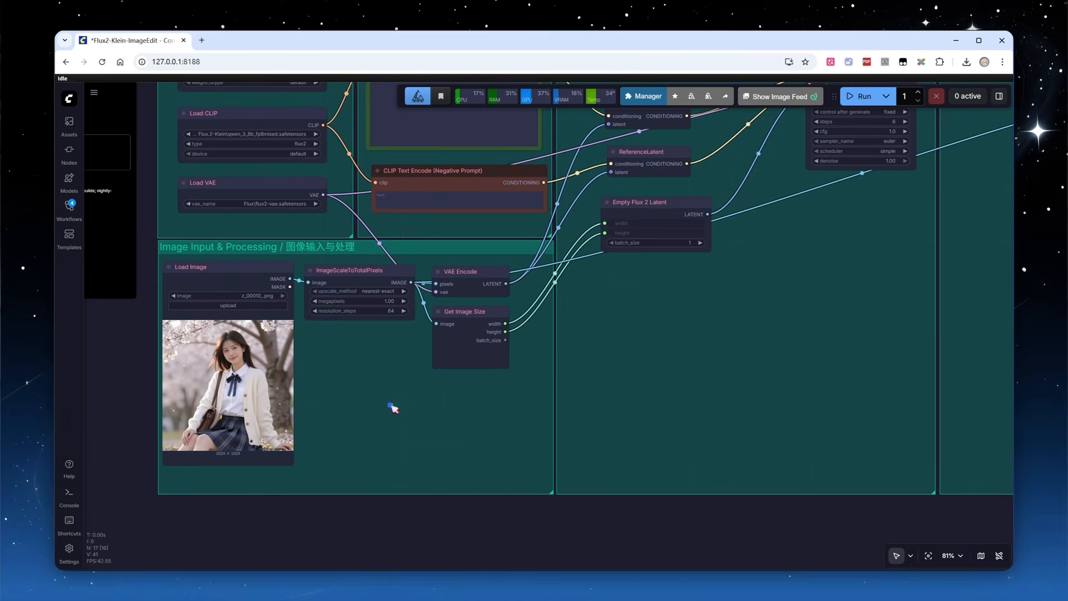
{"action": "double_click", "coordinate": [393, 408]}
{"action": "type", "text": "qwen"}
{"action": "left_click", "coordinate": [519, 316]}
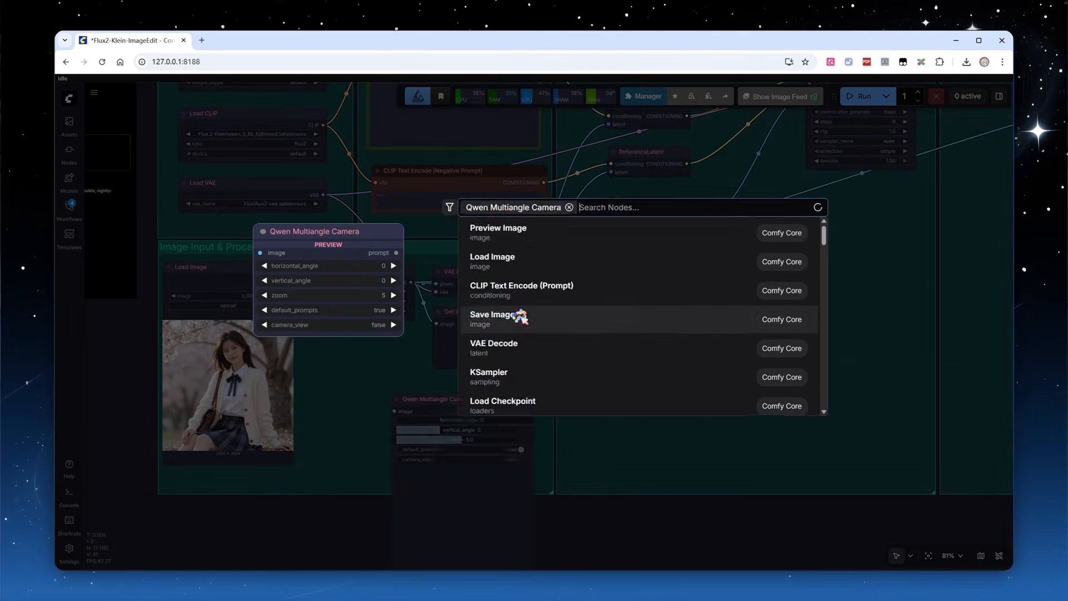
{"action": "left_click_drag", "start_coordinate": [410, 282], "coordinate": [395, 411]}
{"action": "left_click_drag", "start_coordinate": [657, 554], "coordinate": [578, 600]}
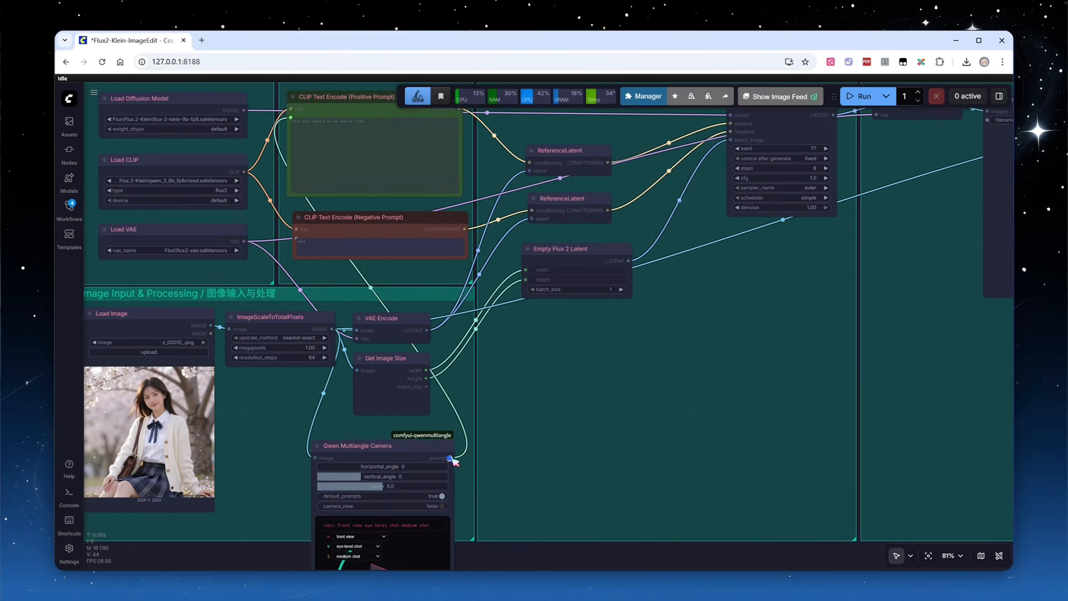
Add a Show Anything node fed by the Qwen Multiangle Camera node's prompt output
{"action": "left_click_drag", "start_coordinate": [450, 458], "coordinate": [557, 439]}
{"action": "type", "text": "show"}
{"action": "left_click", "coordinate": [543, 326]}
{"action": "left_click_drag", "start_coordinate": [526, 532], "coordinate": [629, 376]}
{"action": "left_click_drag", "start_coordinate": [461, 294], "coordinate": [389, 272]}
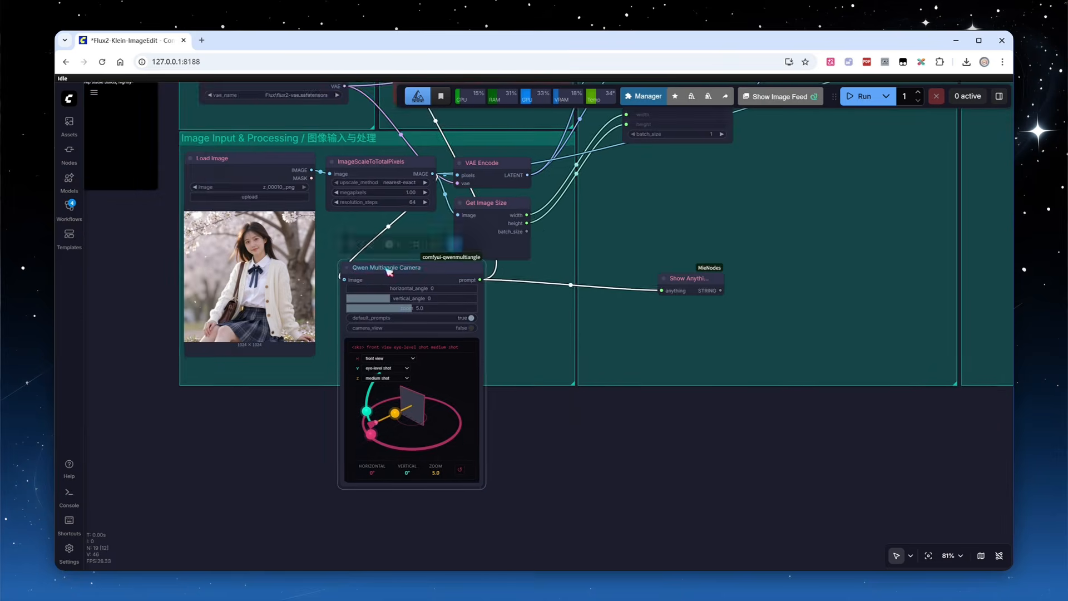
Set the camera to a horizontal angle of 29 and a low-angle shot, and output the resulting prompt in the Show Anything node
{"action": "scroll", "coordinate": [225, 285], "scroll_direction": "up", "scroll_amount": 3}
{"action": "left_click_drag", "start_coordinate": [429, 485], "coordinate": [460, 519]}
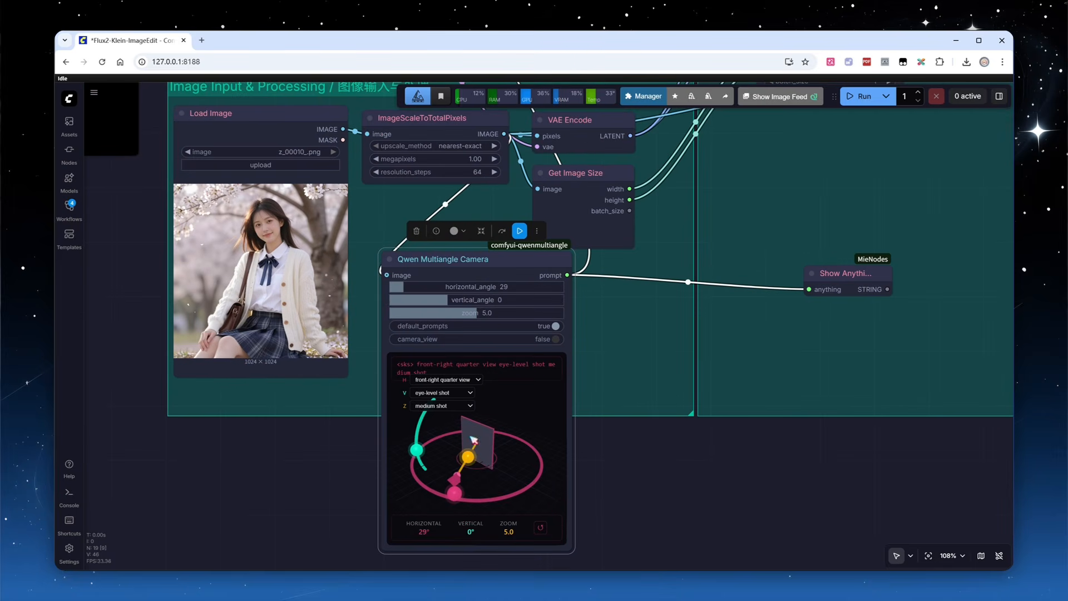
{"action": "left_click", "coordinate": [443, 392]}
{"action": "left_click", "coordinate": [436, 405]}
{"action": "left_click_drag", "start_coordinate": [842, 273], "coordinate": [758, 271]}
{"action": "left_click", "coordinate": [806, 243]}
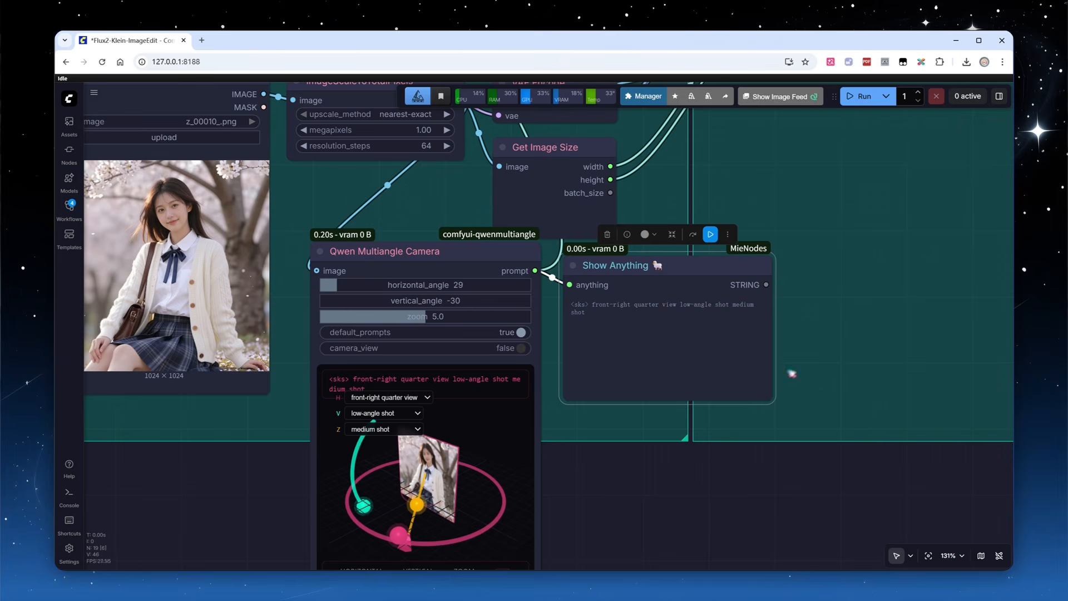
Run the workflow with the front-right low-angle camera prompt and compare the result with the source image
{"action": "left_click", "coordinate": [859, 97]}
{"action": "scroll", "coordinate": [825, 309], "scroll_direction": "down", "scroll_amount": 8}
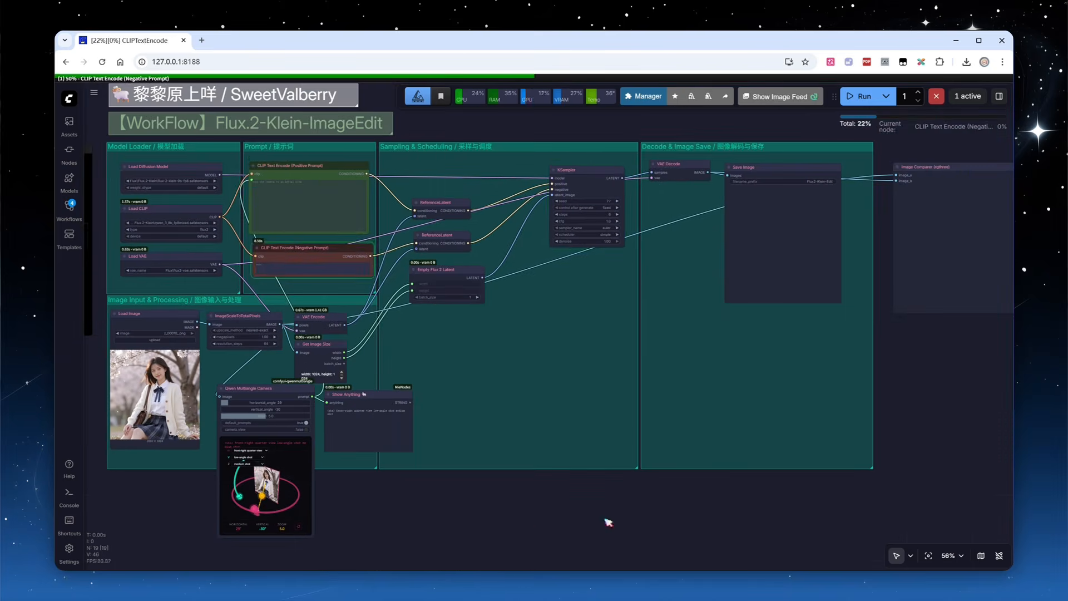
{"action": "left_click_drag", "start_coordinate": [936, 377], "coordinate": [890, 386]}
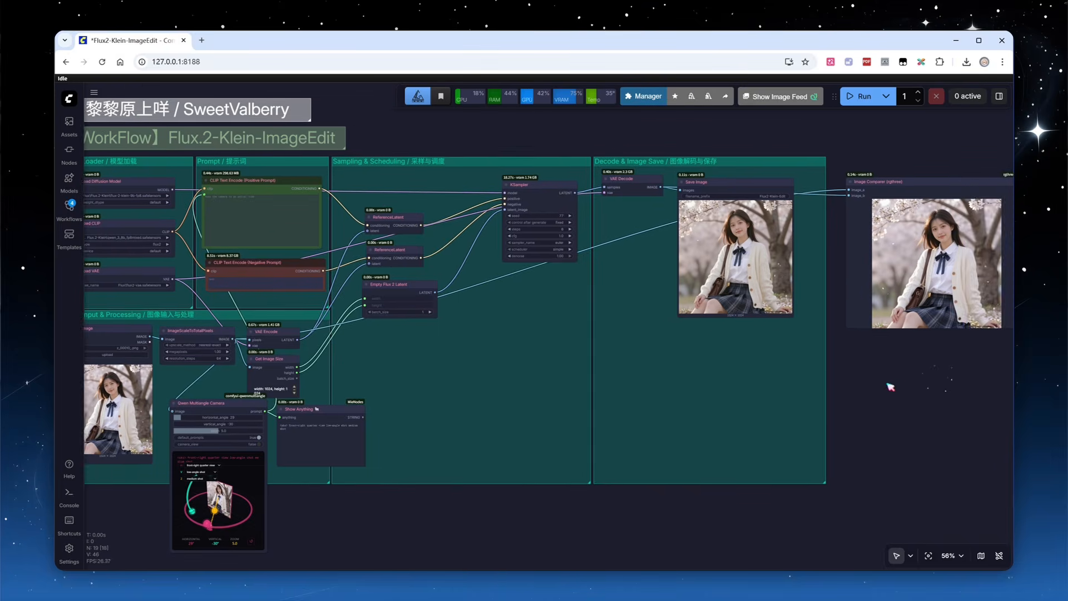
{"action": "scroll", "coordinate": [851, 259], "scroll_direction": "up", "scroll_amount": 4}
{"action": "scroll", "coordinate": [852, 259], "scroll_direction": "down", "scroll_amount": 5}
Set the Qwen Multiangle Camera node to front view, eye-level shot and close-up
{"action": "left_click_drag", "start_coordinate": [872, 442], "coordinate": [985, 413]}
{"action": "scroll", "coordinate": [393, 504], "scroll_direction": "up", "scroll_amount": 7}
{"action": "scroll", "coordinate": [495, 436], "scroll_direction": "up", "scroll_amount": 4}
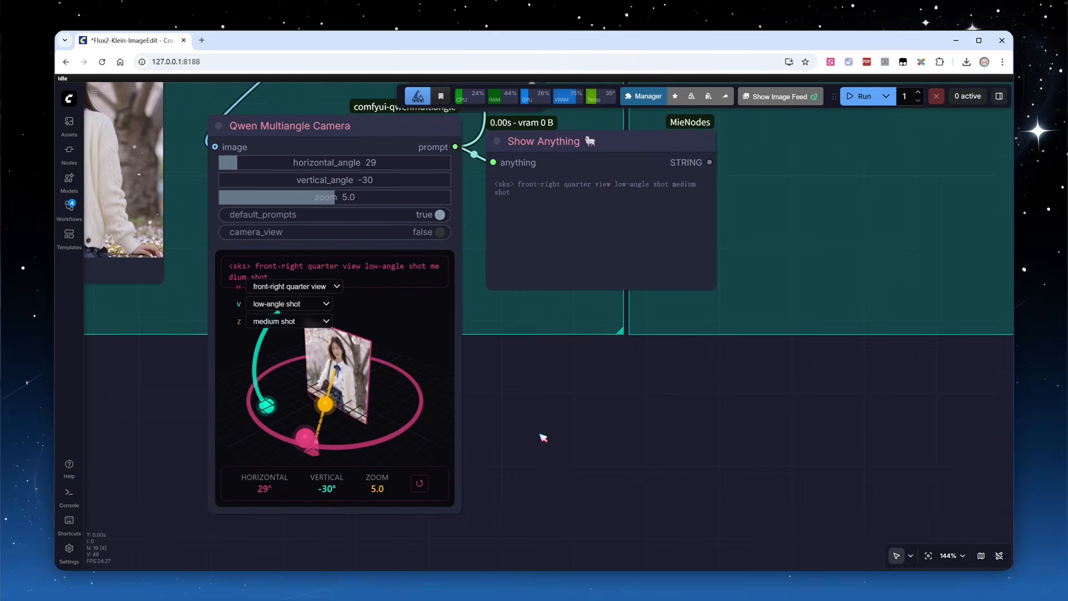
{"action": "left_click_drag", "start_coordinate": [544, 436], "coordinate": [639, 441]}
{"action": "left_click", "coordinate": [392, 283]}
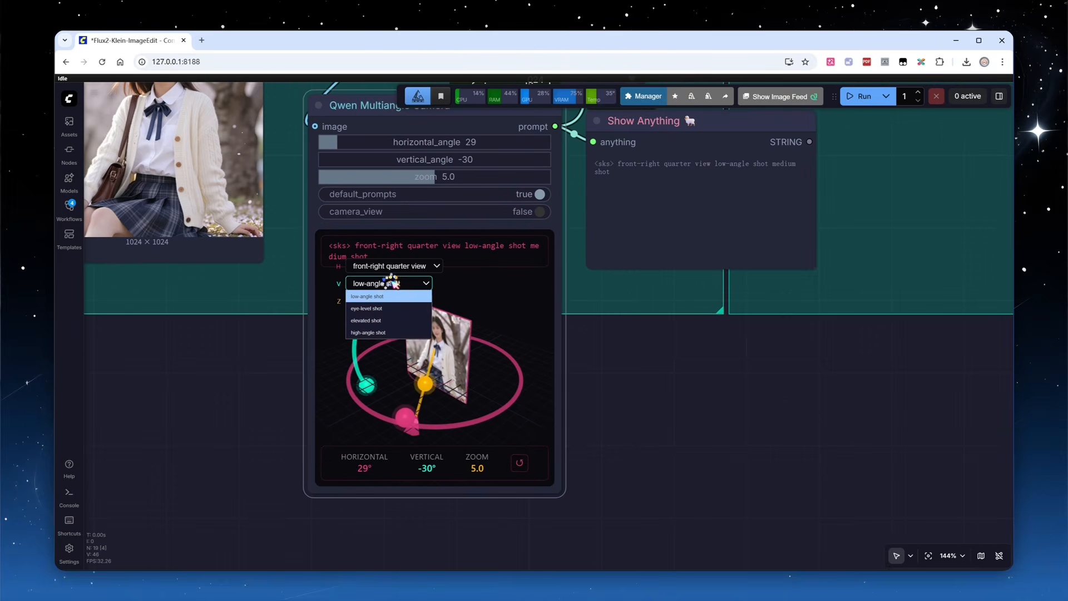
{"action": "left_click", "coordinate": [394, 284]}
{"action": "left_click", "coordinate": [388, 302]}
{"action": "left_click", "coordinate": [371, 337]}
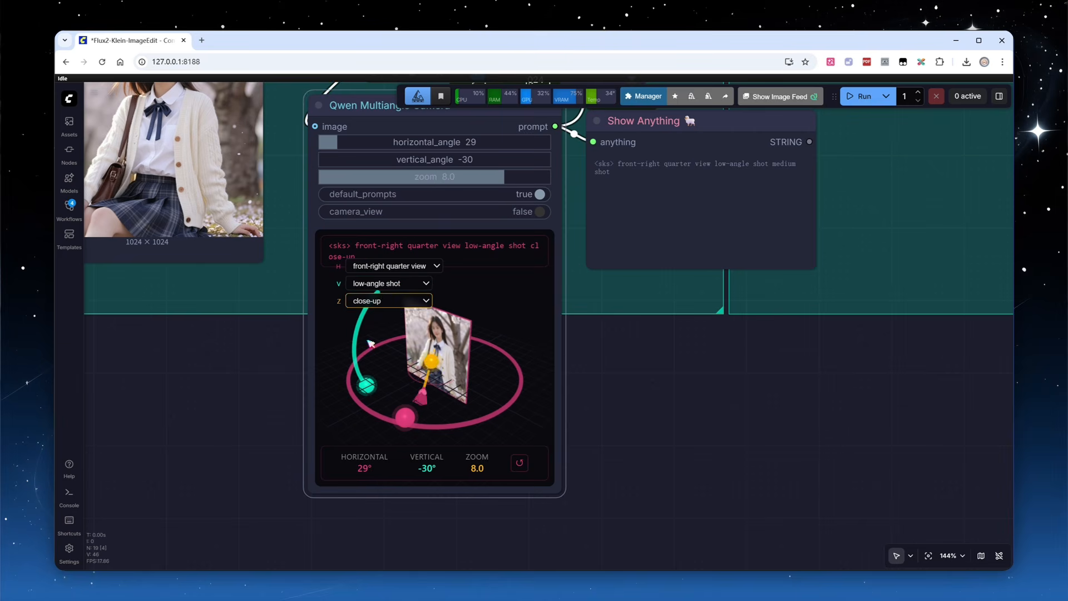
{"action": "left_click", "coordinate": [378, 283]}
{"action": "left_click", "coordinate": [378, 308]}
{"action": "left_click", "coordinate": [435, 268]}
{"action": "left_click", "coordinate": [418, 278]}
{"action": "left_click", "coordinate": [660, 405]}
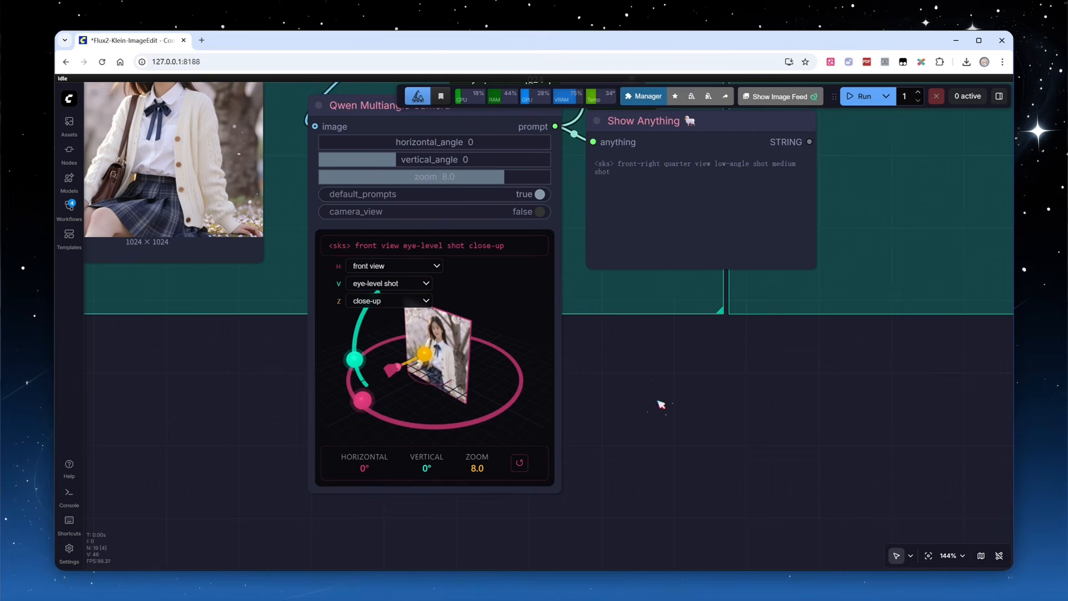
Run the workflow with the front-view close-up camera prompt and compare the result with the source image
{"action": "left_click", "coordinate": [858, 97]}
{"action": "scroll", "coordinate": [765, 410], "scroll_direction": "down", "scroll_amount": 9}
{"action": "left_click_drag", "start_coordinate": [984, 408], "coordinate": [561, 483]}
{"action": "scroll", "coordinate": [637, 503], "scroll_direction": "down", "scroll_amount": 2}
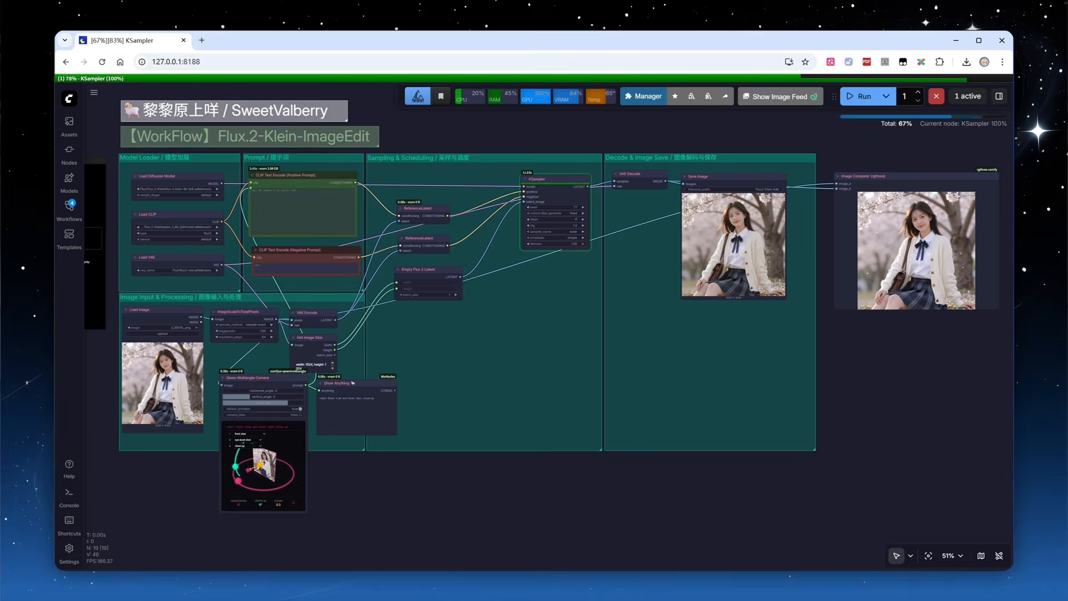
{"action": "scroll", "coordinate": [944, 178], "scroll_direction": "up", "scroll_amount": 7}
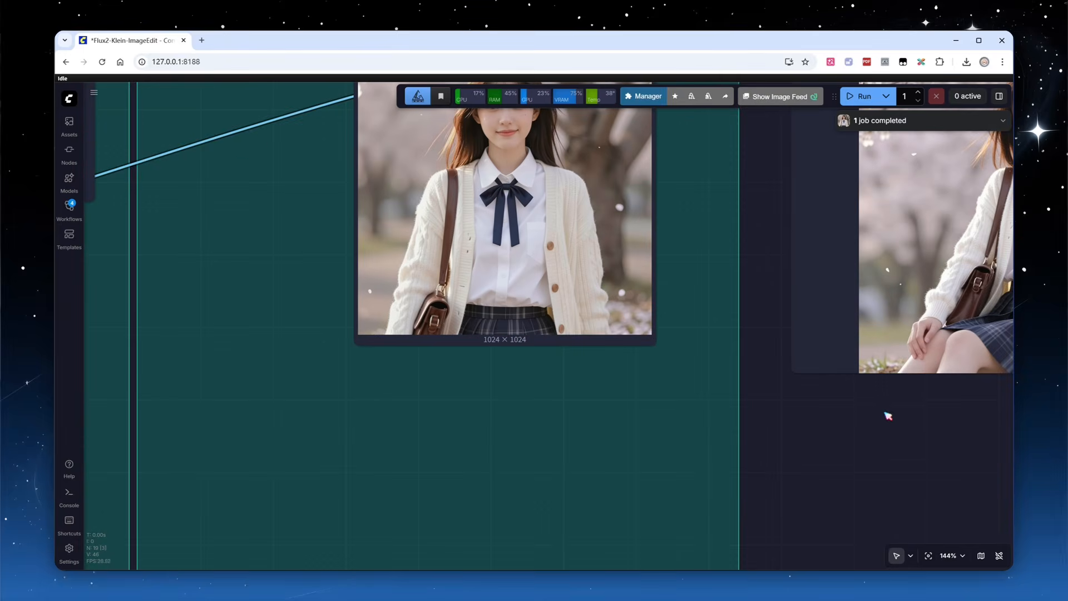
{"action": "scroll", "coordinate": [669, 555], "scroll_direction": "up", "scroll_amount": 4}
{"action": "left_click_drag", "start_coordinate": [669, 555], "coordinate": [668, 556]}
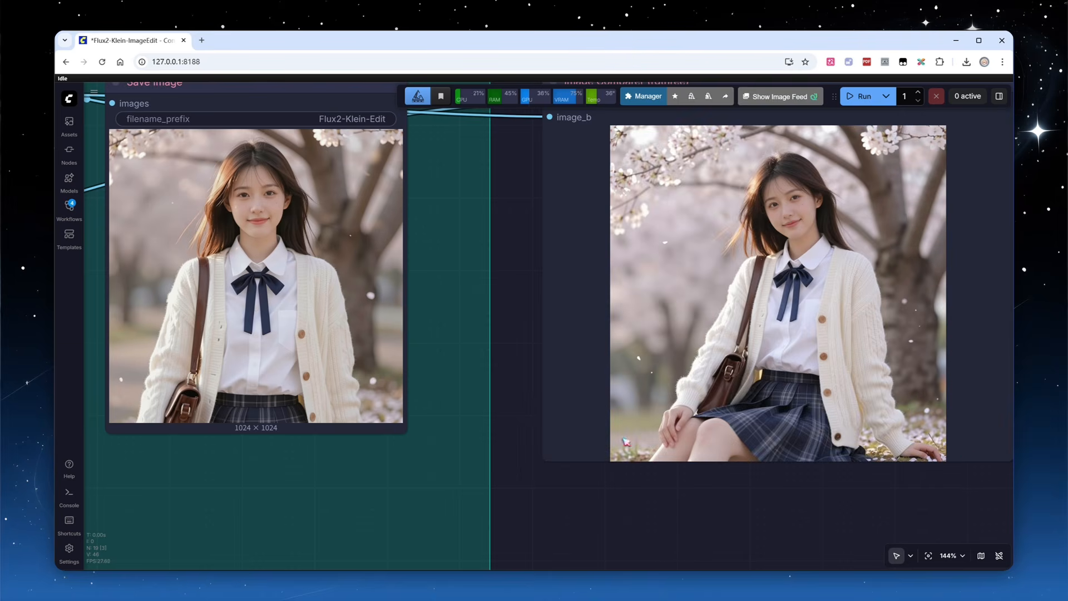
Delete the Qwen Multiangle Camera and Show Anything nodes from the workflow
{"action": "scroll", "coordinate": [529, 491], "scroll_direction": "down", "scroll_amount": 10}
{"action": "scroll", "coordinate": [411, 369], "scroll_direction": "up", "scroll_amount": 3}
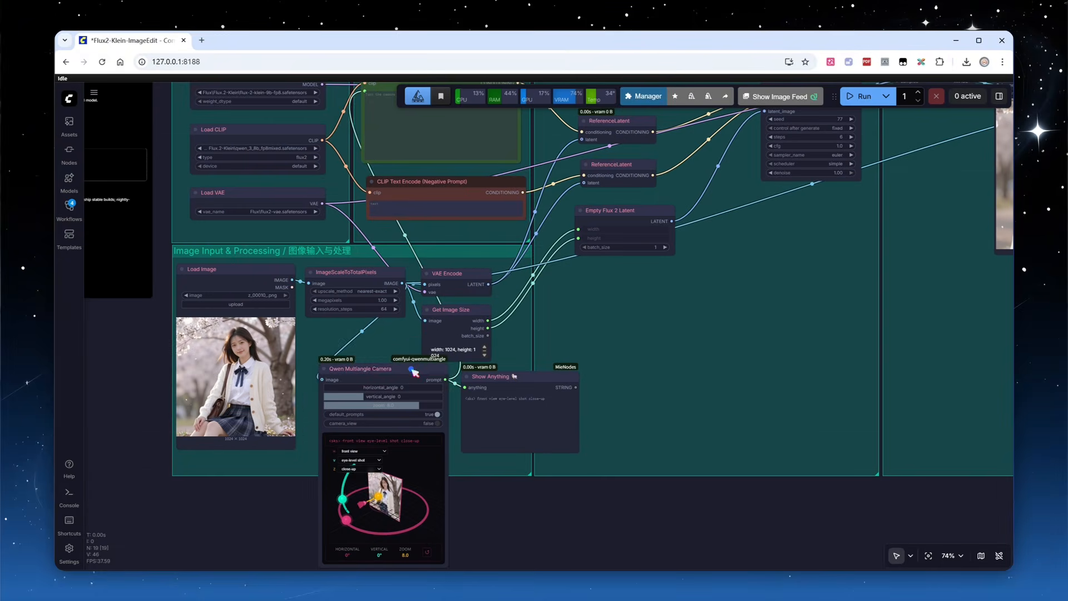
{"action": "left_click", "coordinate": [413, 368]}
{"action": "key", "text": "Delete"}
{"action": "left_click", "coordinate": [495, 377]}
{"action": "key", "text": "Delete"}
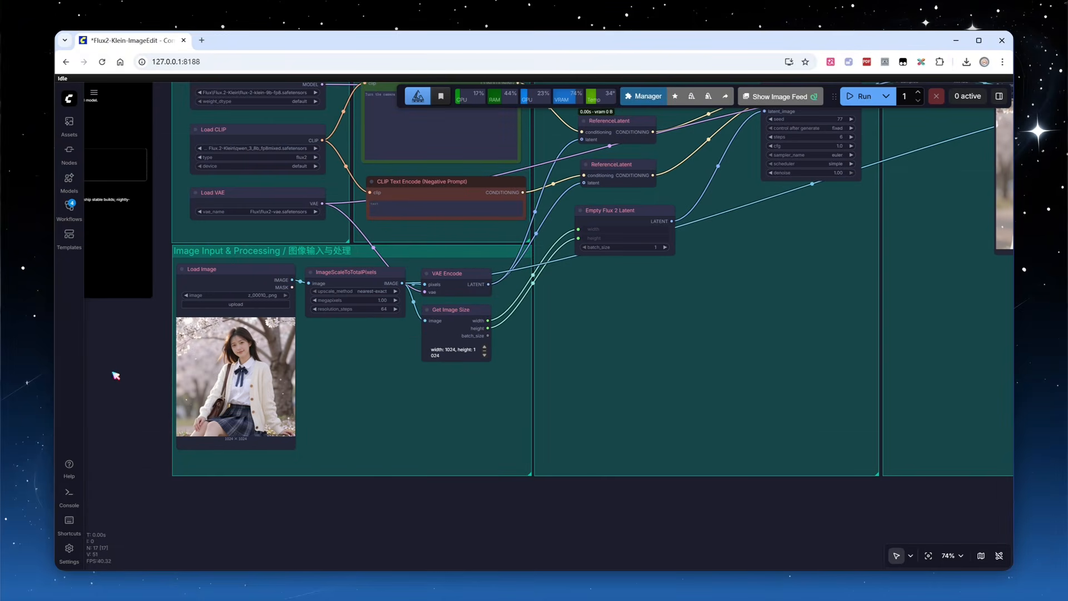
Load 3_1.png as the source picture in the Load Image node and inspect it
{"action": "left_click_drag", "start_coordinate": [116, 375], "coordinate": [132, 375]}
{"action": "scroll", "coordinate": [150, 370], "scroll_direction": "up", "scroll_amount": 6}
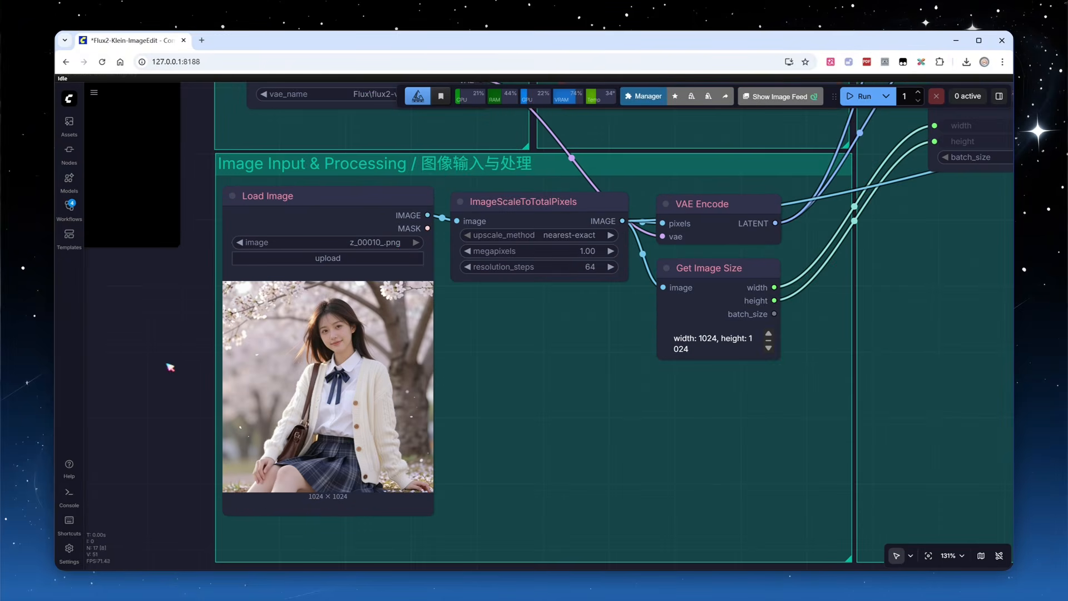
{"action": "left_click", "coordinate": [403, 247]}
{"action": "scroll", "coordinate": [310, 389], "scroll_direction": "up", "scroll_amount": 5}
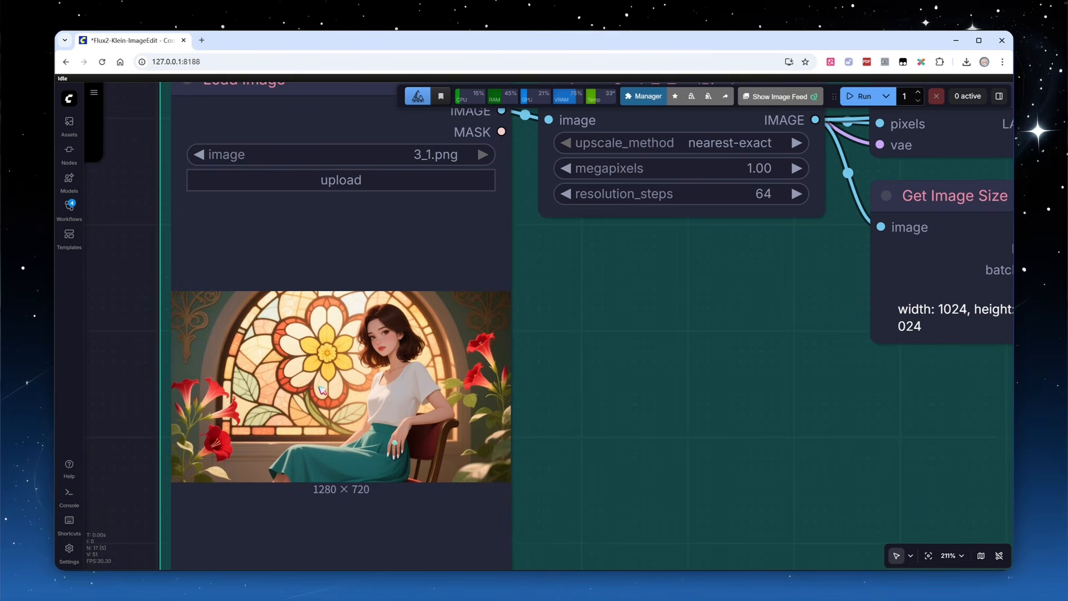
Replace the positive prompt with "transform the image to realistic photograph." and compare the generated result with the source
{"action": "scroll", "coordinate": [642, 419], "scroll_direction": "down", "scroll_amount": 9}
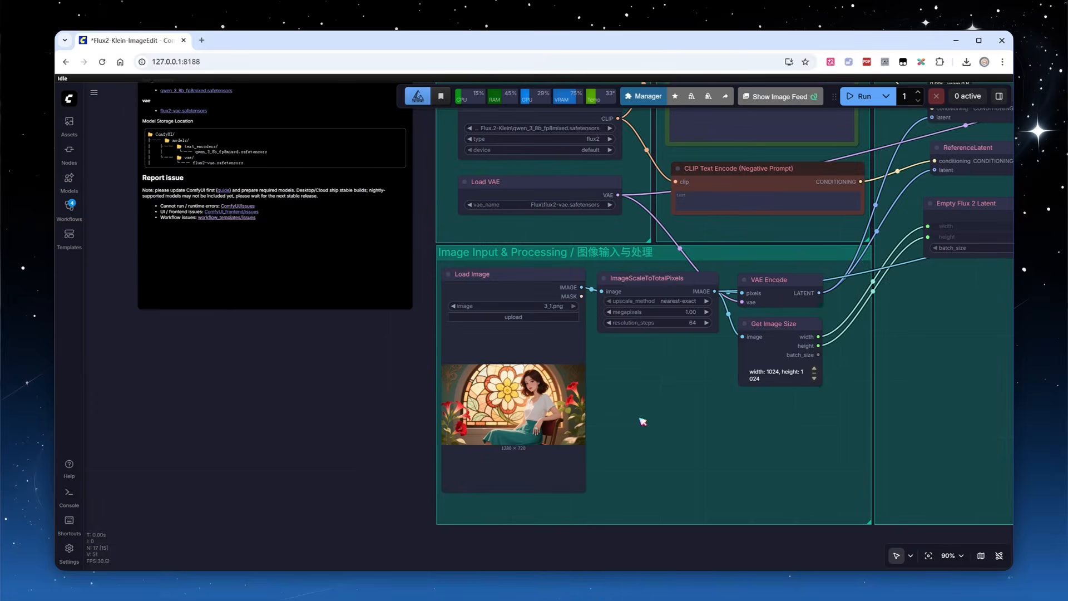
{"action": "left_click_drag", "start_coordinate": [377, 381], "coordinate": [163, 533]}
{"action": "scroll", "coordinate": [591, 195], "scroll_direction": "up", "scroll_amount": 5}
{"action": "left_click", "coordinate": [561, 264]}
{"action": "key", "text": "ctrl+a"}
{"action": "type", "text": "transform the image to realistic photograph."}
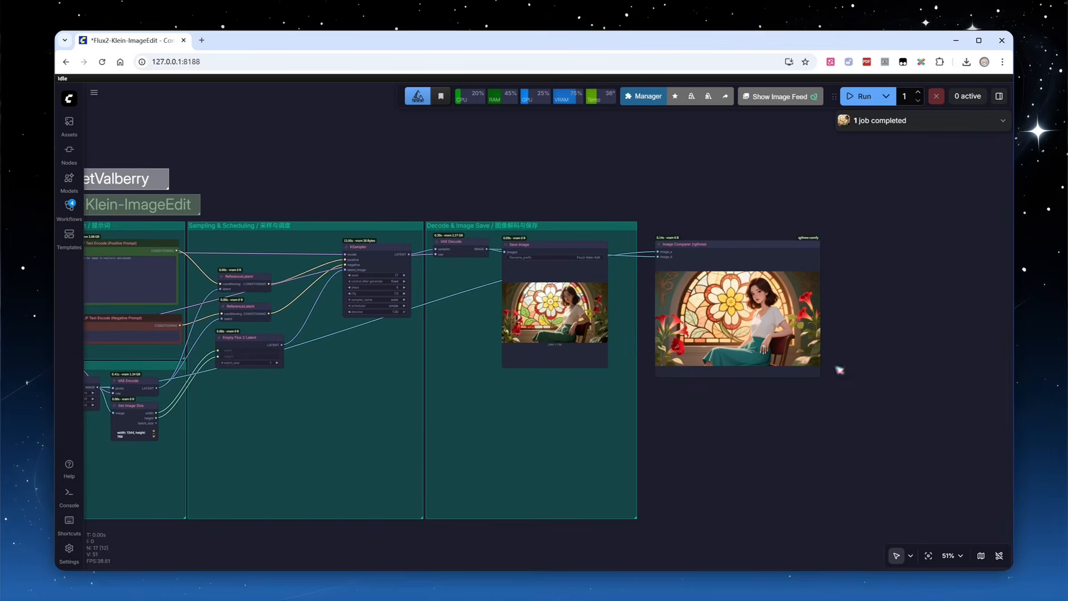
{"action": "scroll", "coordinate": [790, 301], "scroll_direction": "up", "scroll_amount": 12}
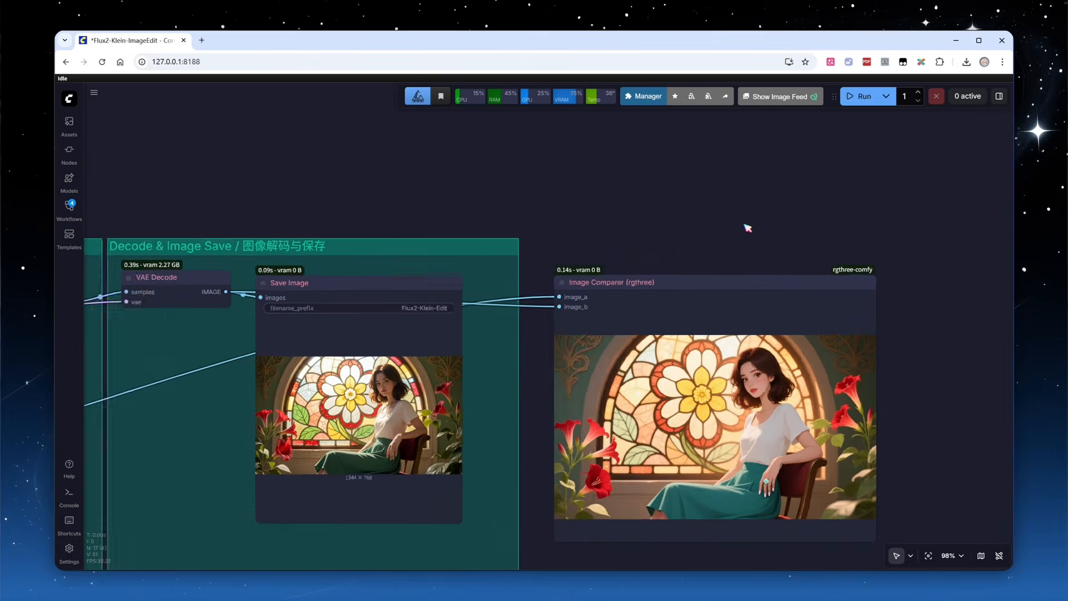
{"action": "scroll", "coordinate": [885, 270], "scroll_direction": "up", "scroll_amount": 1}
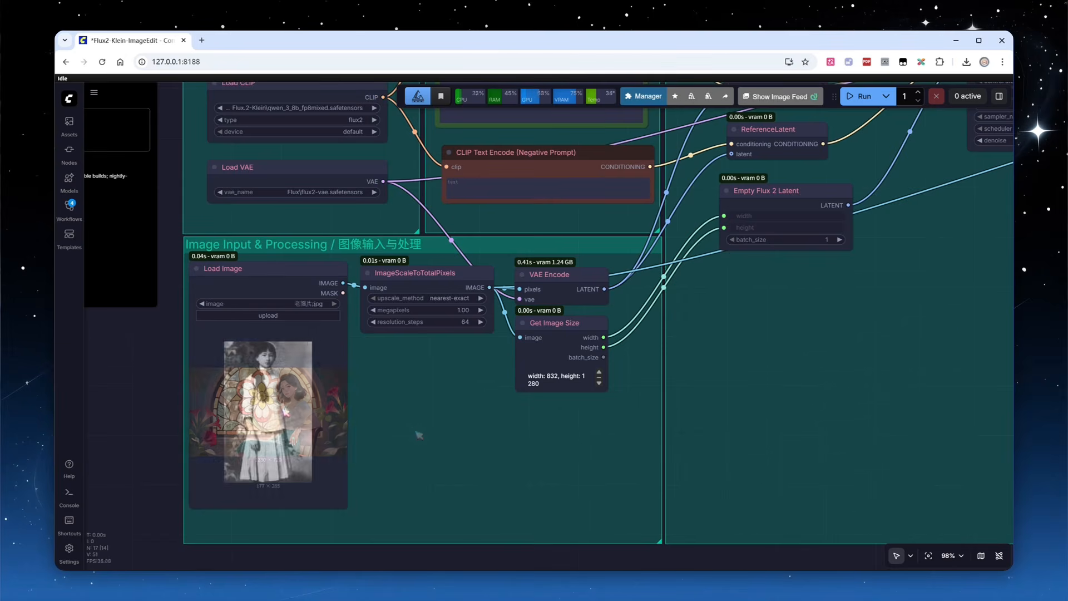
Replace the positive prompt with "Change the image quality to high-resolution DSLR photography with sharp focus and neutral colors" and run the workflow on 老照片.jpg
{"action": "scroll", "coordinate": [279, 412], "scroll_direction": "up", "scroll_amount": 6}
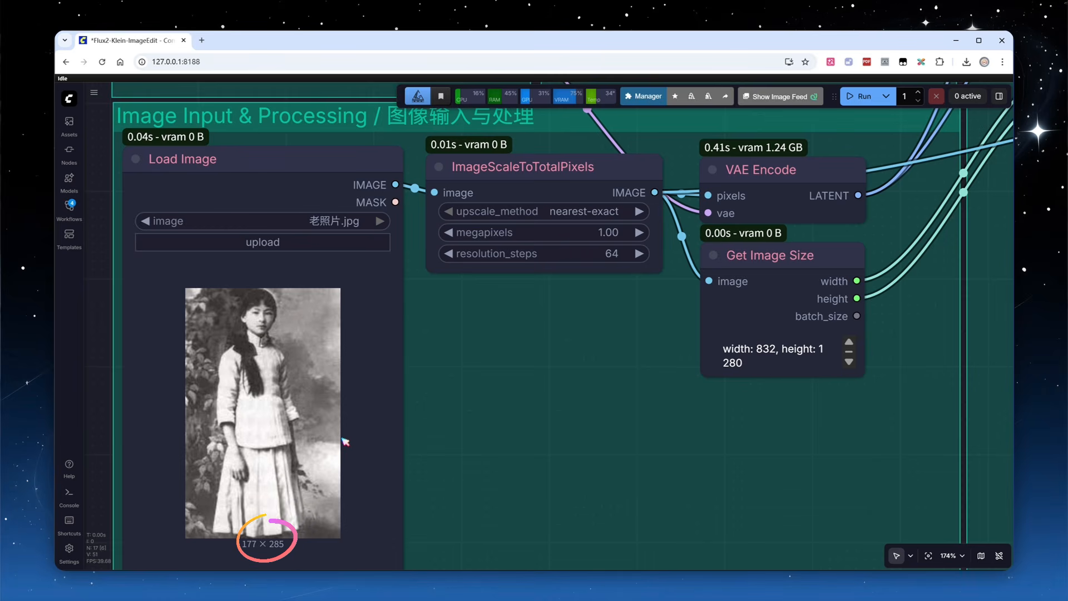
{"action": "scroll", "coordinate": [482, 481], "scroll_direction": "down", "scroll_amount": 5}
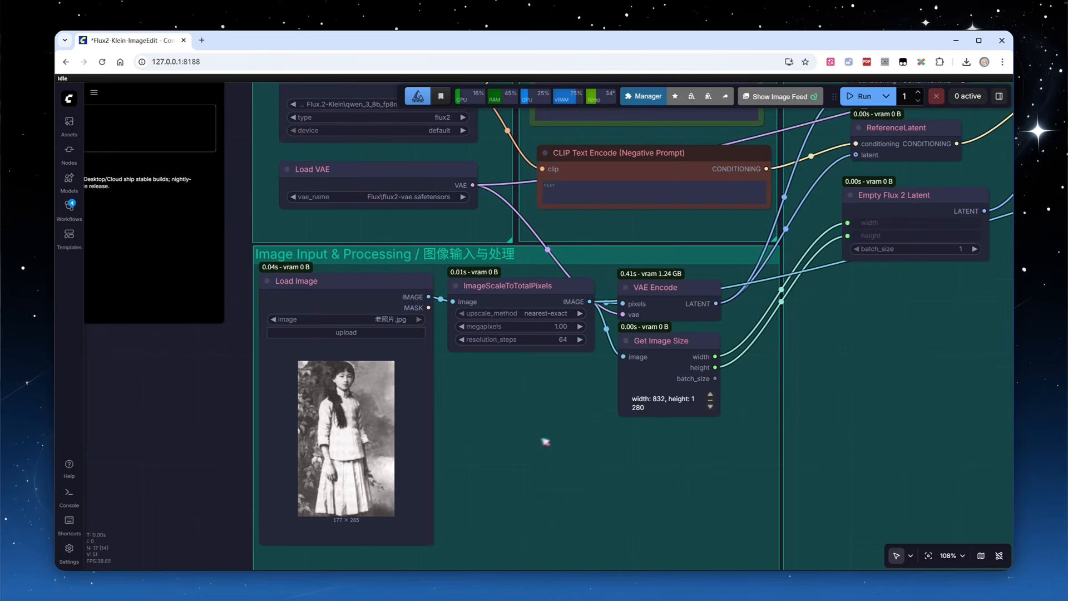
{"action": "left_click_drag", "start_coordinate": [797, 187], "coordinate": [558, 462]}
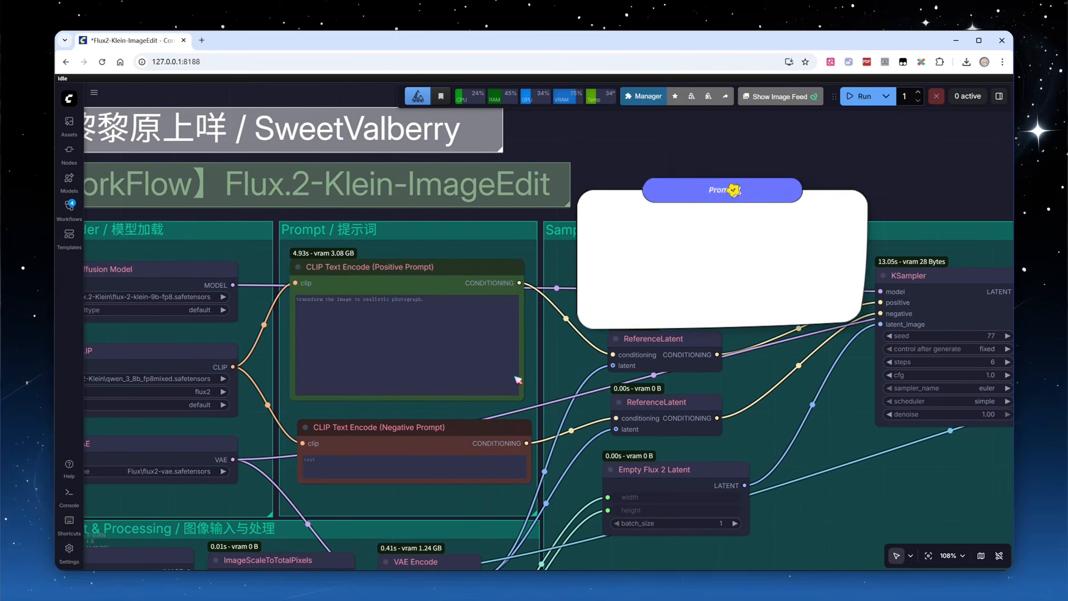
{"action": "left_click", "coordinate": [482, 317]}
{"action": "key", "text": "ctrl+a"}
{"action": "type", "text": "Change the image quality to high-resolution DSLR photography with sharp focus and neutral colors"}
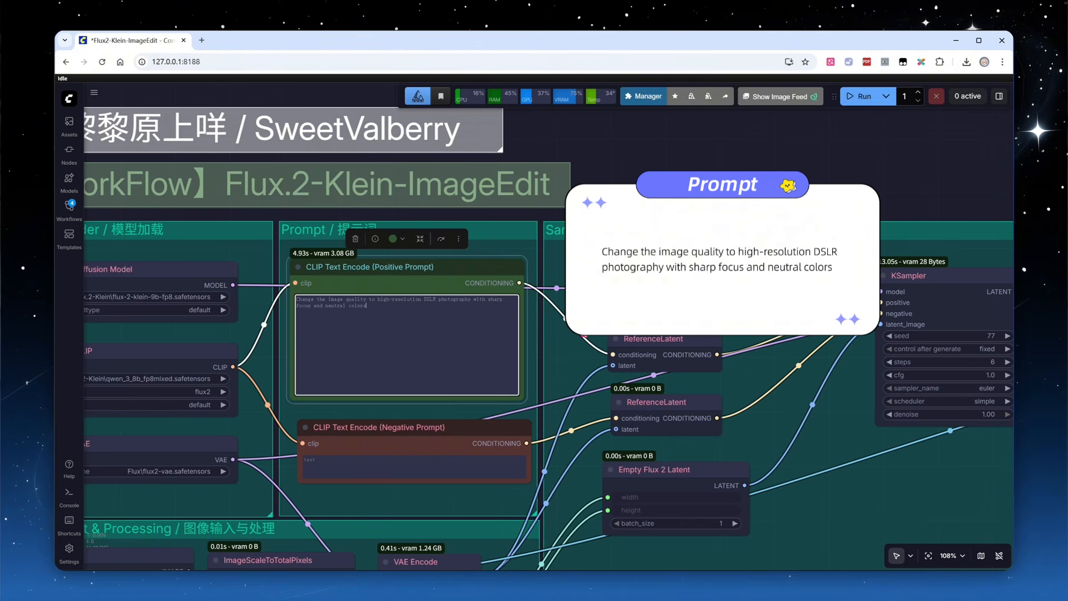
{"action": "left_click", "coordinate": [573, 329]}
{"action": "left_click", "coordinate": [864, 96]}
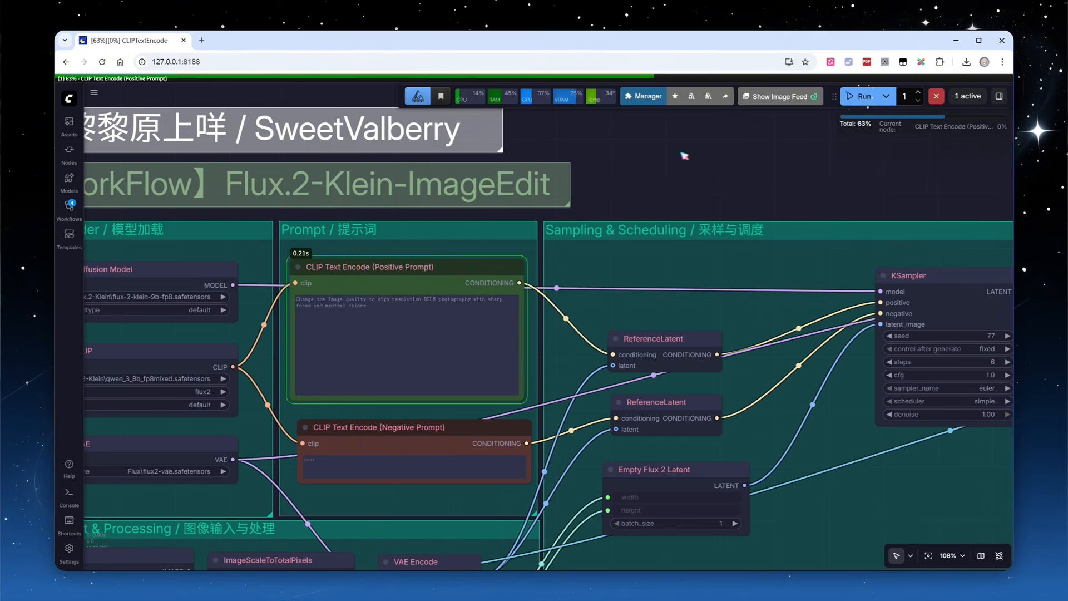
Compare the color-restored portrait of the girl with the original old photograph in the Image Comparer
{"action": "scroll", "coordinate": [622, 179], "scroll_direction": "down", "scroll_amount": 7}
{"action": "left_click_drag", "start_coordinate": [826, 174], "coordinate": [595, 148]}
{"action": "scroll", "coordinate": [596, 148], "scroll_direction": "down", "scroll_amount": 1}
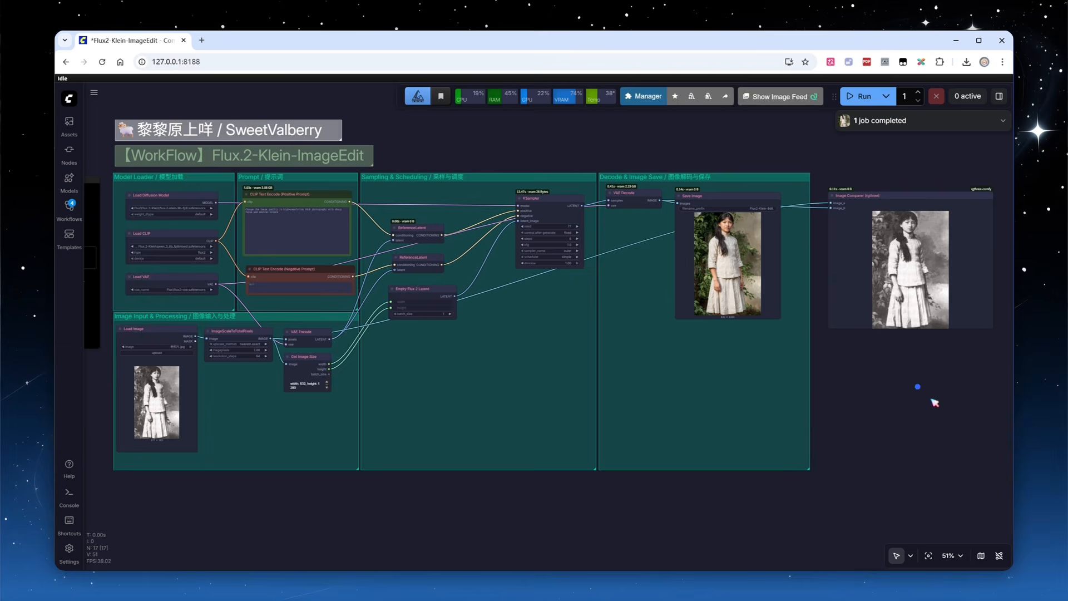
{"action": "left_click_drag", "start_coordinate": [934, 403], "coordinate": [692, 465]}
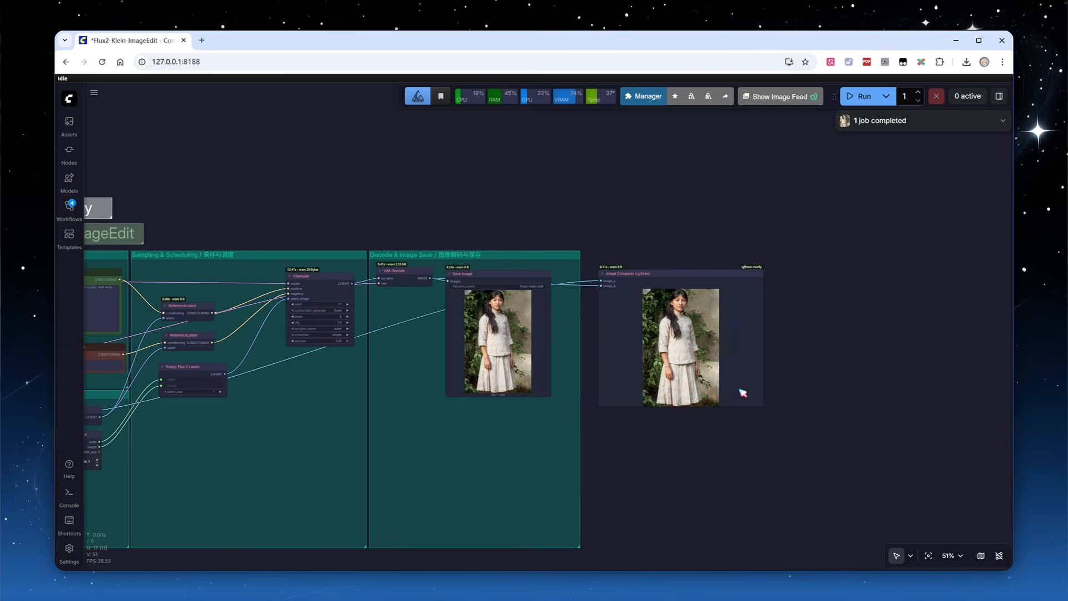
{"action": "scroll", "coordinate": [740, 384], "scroll_direction": "up", "scroll_amount": 9}
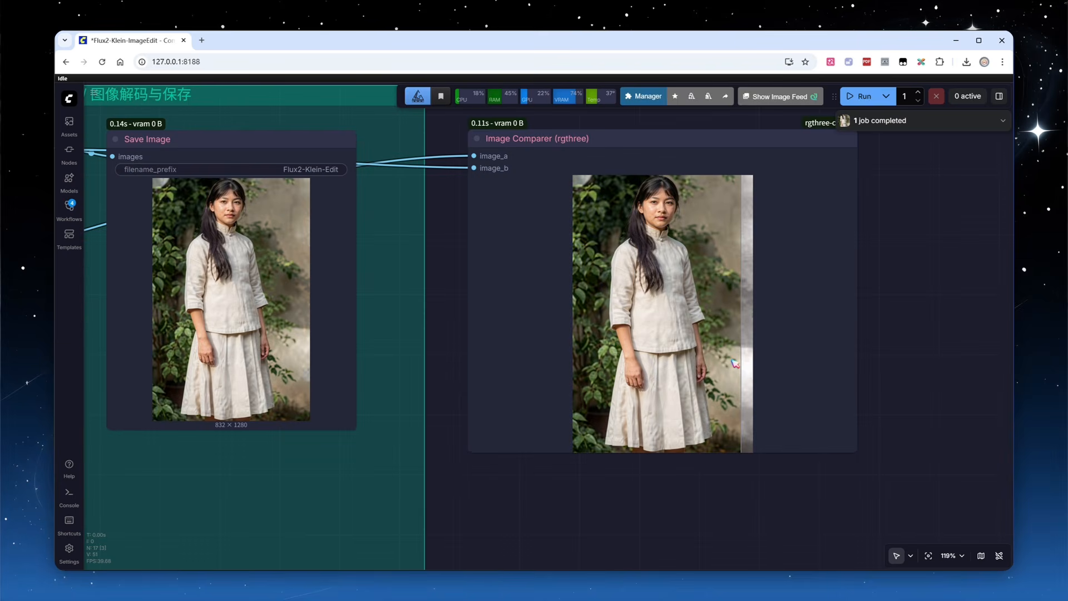
{"action": "scroll", "coordinate": [738, 347], "scroll_direction": "up", "scroll_amount": 6}
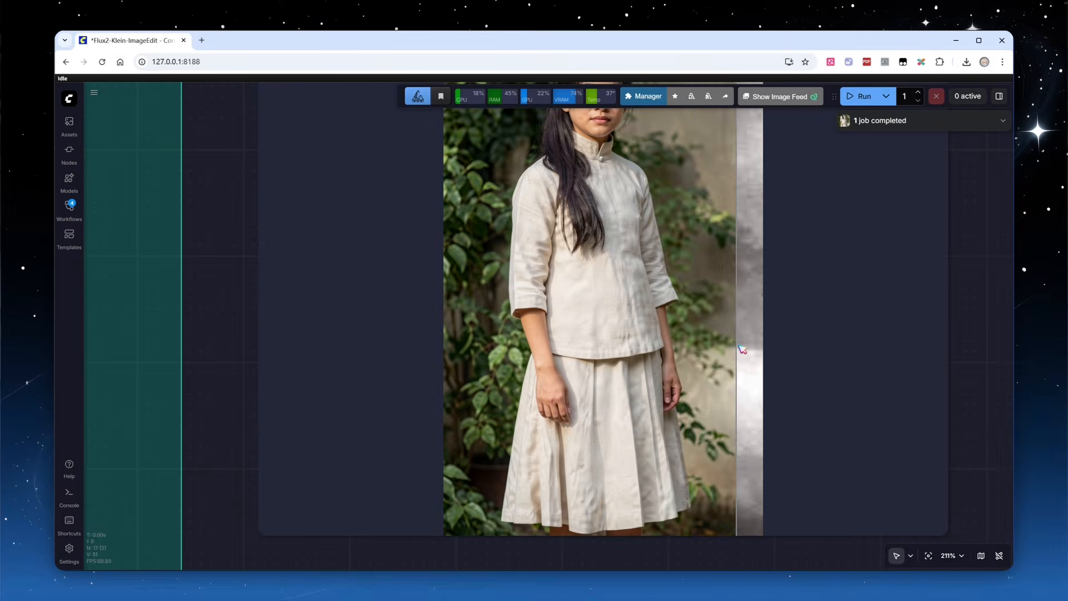
{"action": "scroll", "coordinate": [686, 332], "scroll_direction": "down", "scroll_amount": 3}
{"action": "left_click_drag", "start_coordinate": [924, 234], "coordinate": [909, 287]}
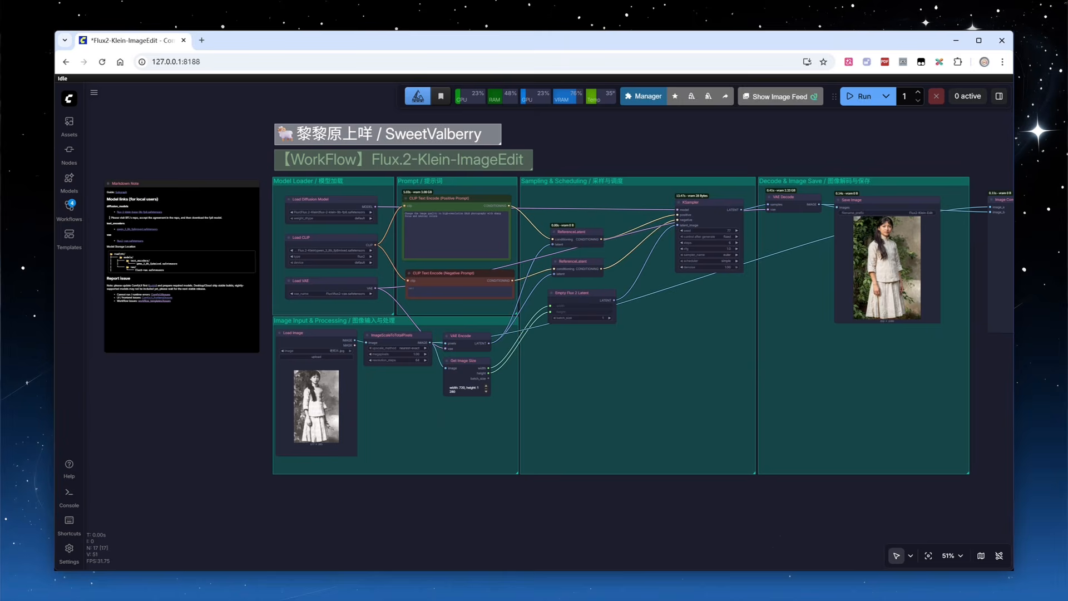
Load the z-image-720×1280 picture of the woman in the white fluffy jacket and bypass the ImageScaleToTotalPixels node
{"action": "scroll", "coordinate": [317, 409], "scroll_direction": "up", "scroll_amount": 6}
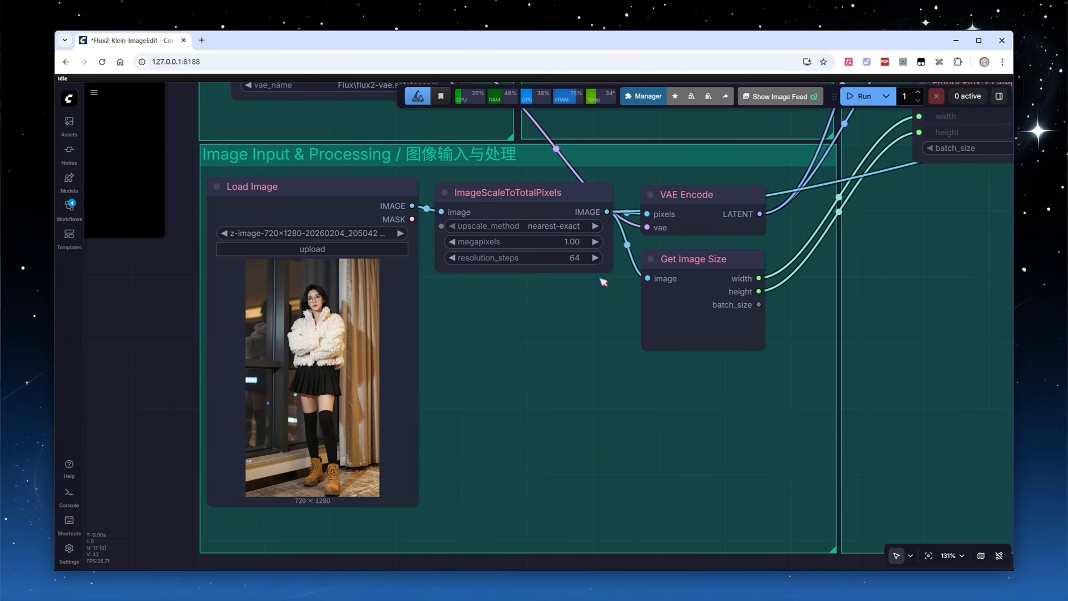
{"action": "left_click", "coordinate": [568, 194]}
{"action": "key", "text": "ctrl+b"}
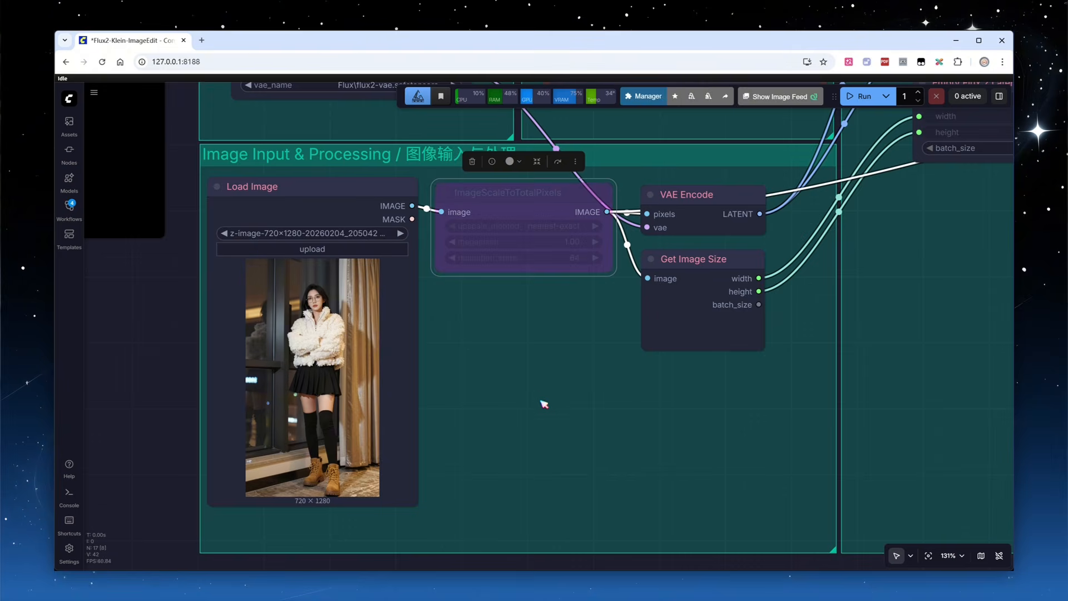
Rewrite the positive prompt to enhance natural details and realistic micro-textures while keeping composition, lighting, colors and objects unchanged, and run the workflow
{"action": "scroll", "coordinate": [550, 412], "scroll_direction": "down", "scroll_amount": 5}
{"action": "left_click_drag", "start_coordinate": [542, 115], "coordinate": [335, 262]}
{"action": "left_click", "coordinate": [336, 262]}
{"action": "scroll", "coordinate": [413, 254], "scroll_direction": "up", "scroll_amount": 3}
{"action": "scroll", "coordinate": [413, 254], "scroll_direction": "down", "scroll_amount": 8}
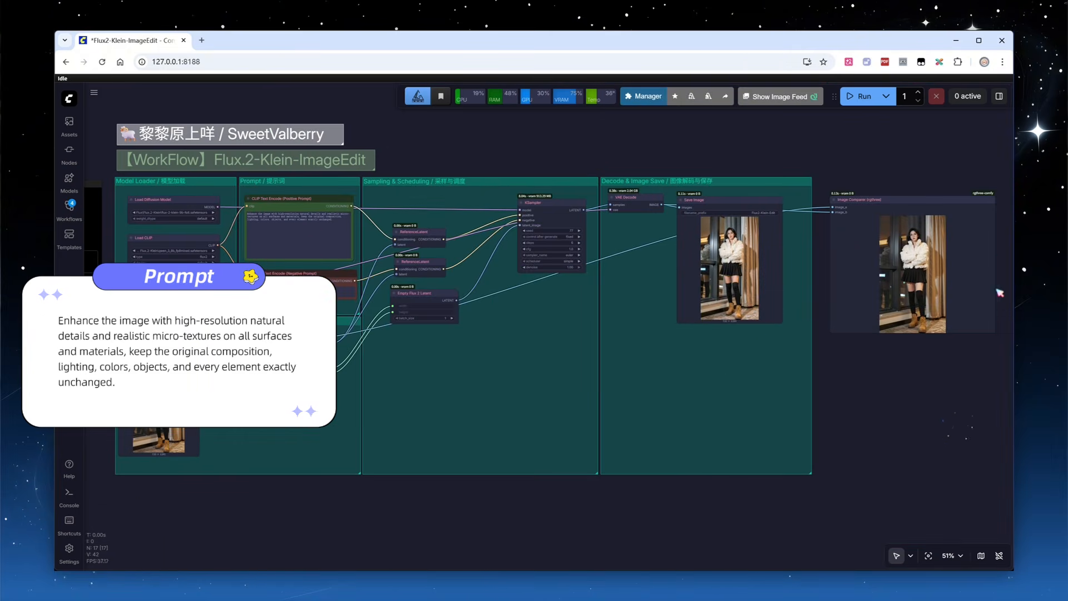
Compare the detail-enhanced picture of the woman with its source in the Image Comparer
{"action": "scroll", "coordinate": [999, 292], "scroll_direction": "up", "scroll_amount": 15}
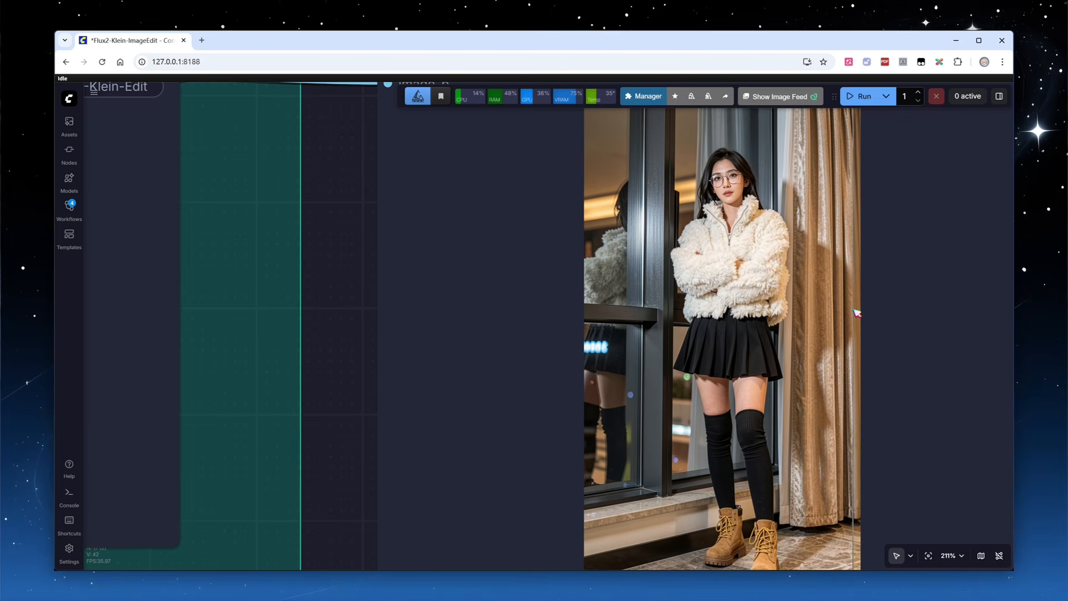
{"action": "scroll", "coordinate": [856, 313], "scroll_direction": "down", "scroll_amount": 2}
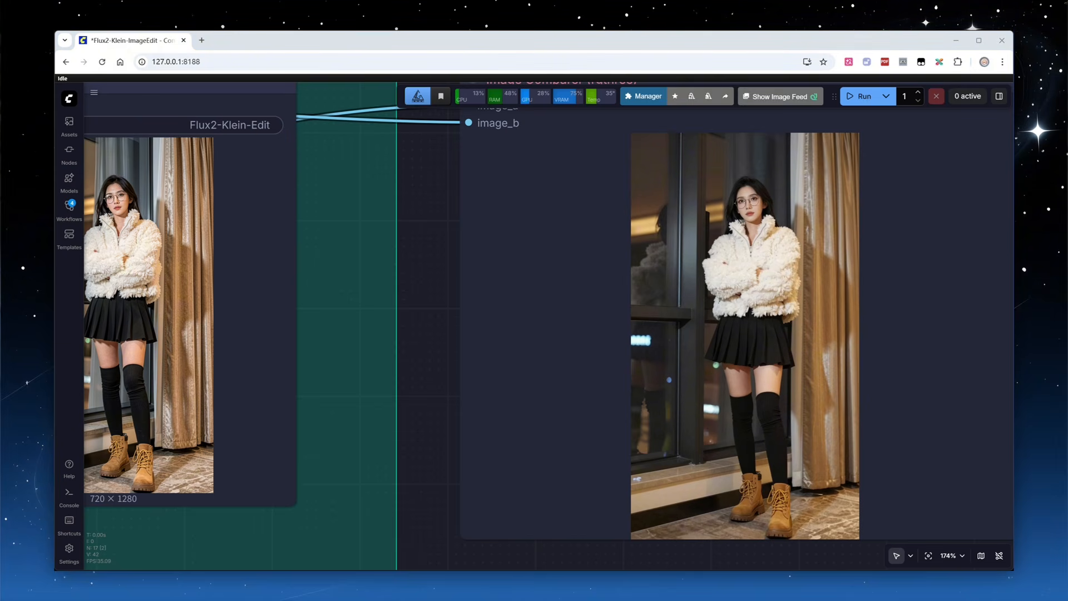
{"action": "scroll", "coordinate": [636, 530], "scroll_direction": "down", "scroll_amount": 3}
{"action": "scroll", "coordinate": [635, 530], "scroll_direction": "down", "scroll_amount": 7}
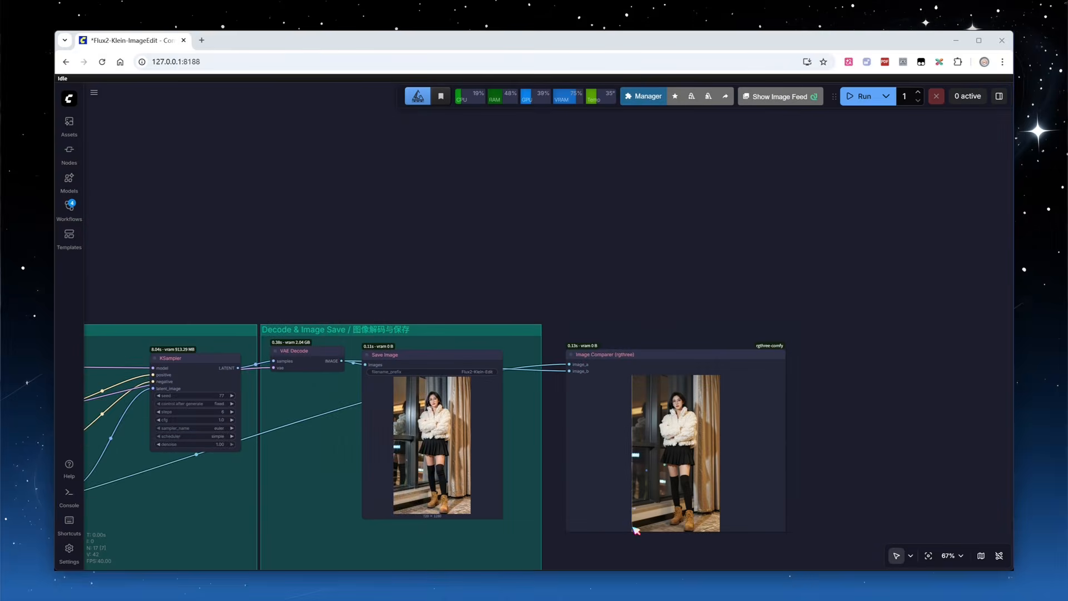
Feed the VAE Encode latent into the KSampler's latent_image input, set denoise to 0.5 and run the workflow
{"action": "left_click_drag", "start_coordinate": [135, 516], "coordinate": [610, 357]}
{"action": "scroll", "coordinate": [626, 310], "scroll_direction": "up", "scroll_amount": 3}
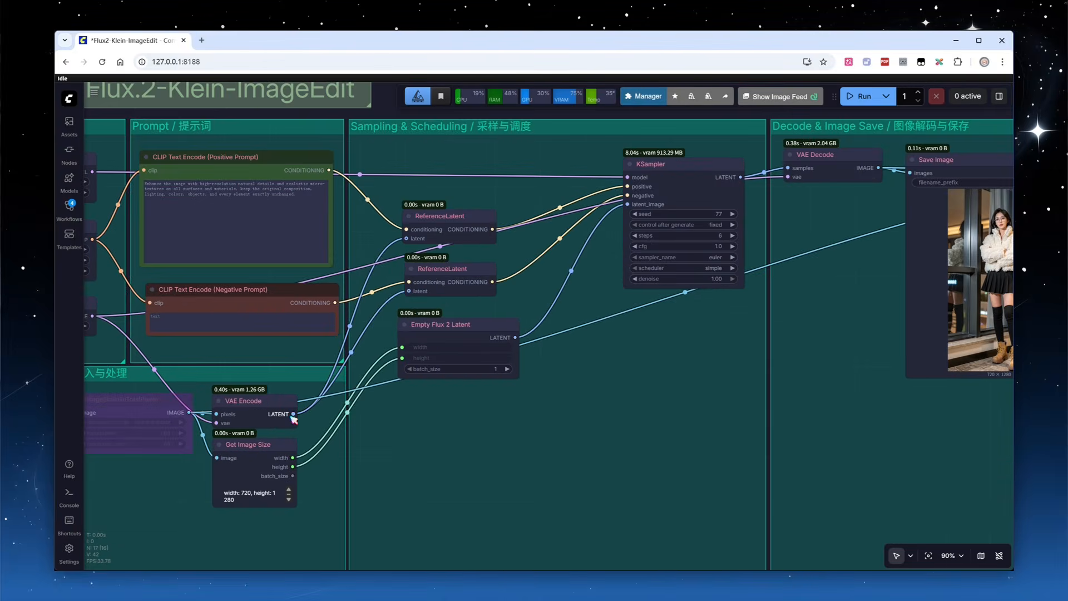
{"action": "left_click", "coordinate": [696, 286]}
{"action": "type", "text": "0.5"}
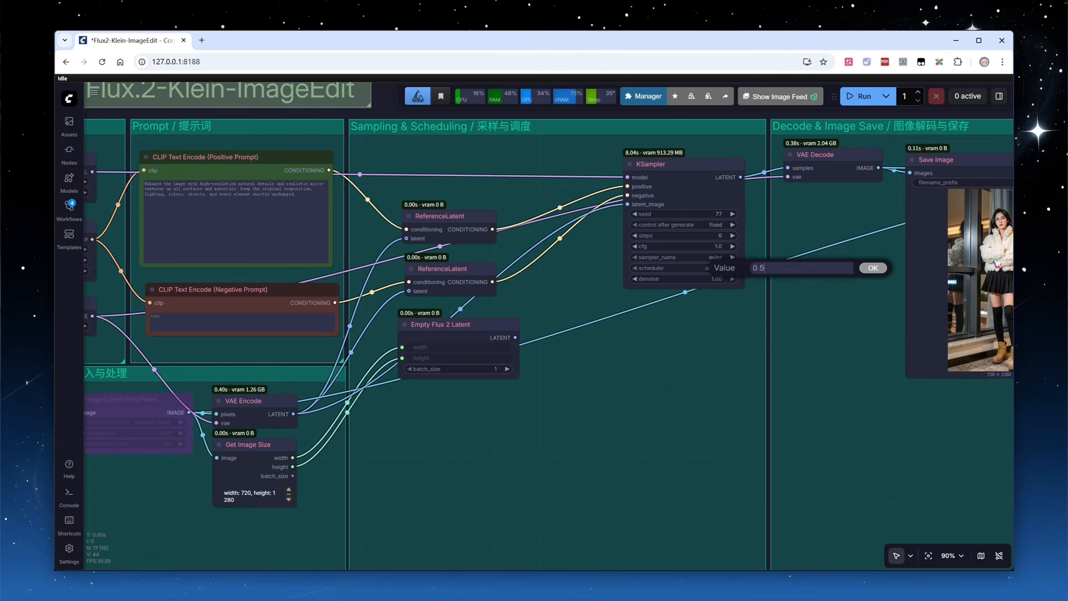
{"action": "key", "text": "Return"}
{"action": "key", "text": "ctrl+Return"}
{"action": "scroll", "coordinate": [463, 420], "scroll_direction": "down", "scroll_amount": 6}
{"action": "scroll", "coordinate": [887, 460], "scroll_direction": "up", "scroll_amount": 2}
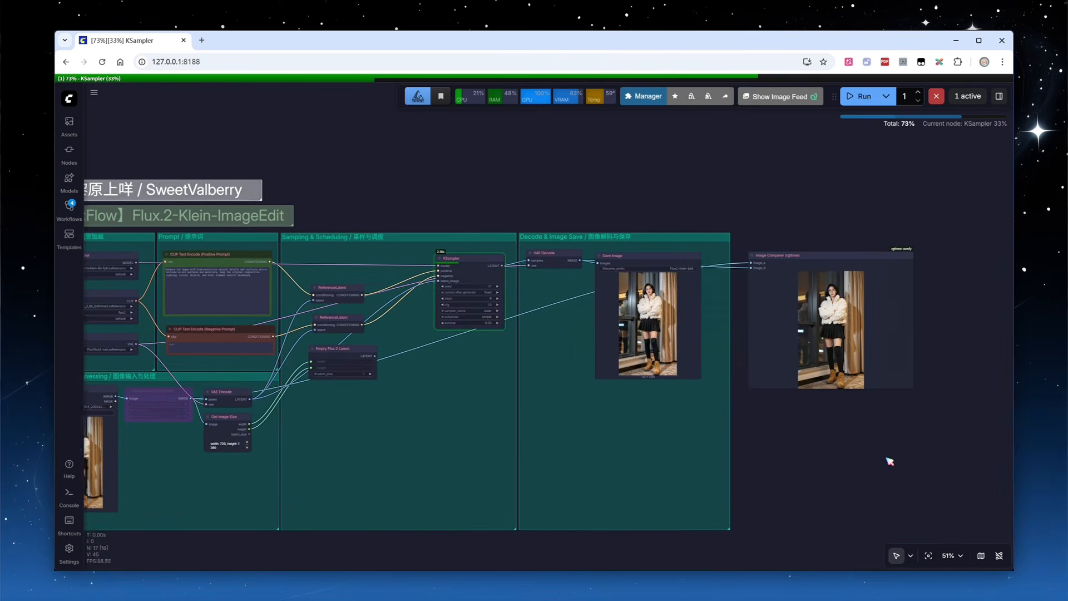
{"action": "scroll", "coordinate": [959, 334], "scroll_direction": "up", "scroll_amount": 4}
{"action": "scroll", "coordinate": [959, 334], "scroll_direction": "up", "scroll_amount": 7}
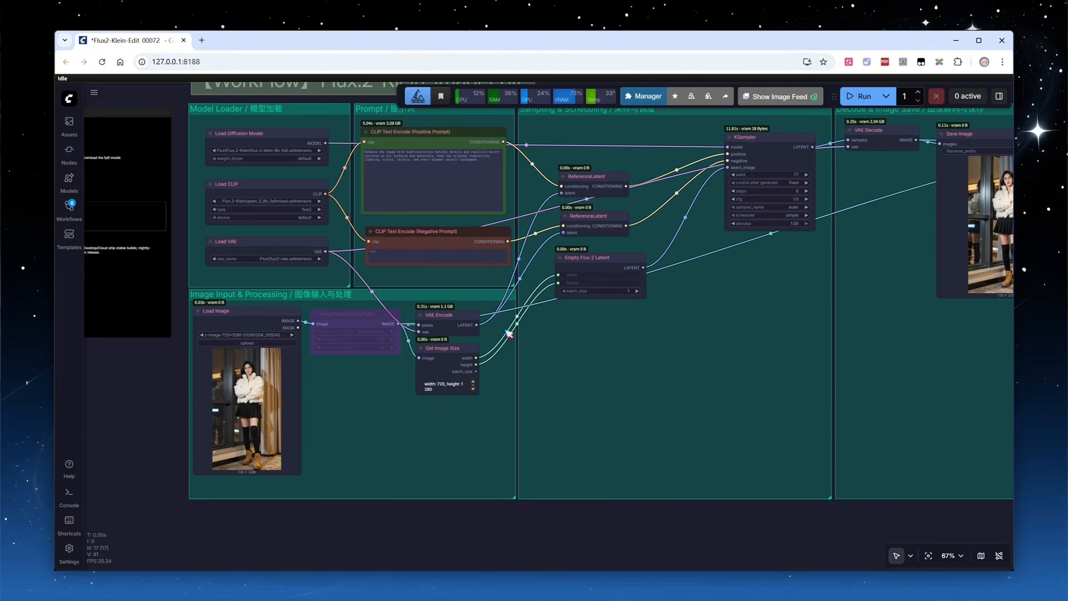
Duplicate the Load Image, ImageScaleToTotalPixels, VAE Encode and both ReferenceLatent nodes with their input links, placing the copies below the originals
{"action": "left_click_drag", "start_coordinate": [507, 332], "coordinate": [217, 310]}
{"action": "left_click", "coordinate": [602, 179], "text": "ctrl"}
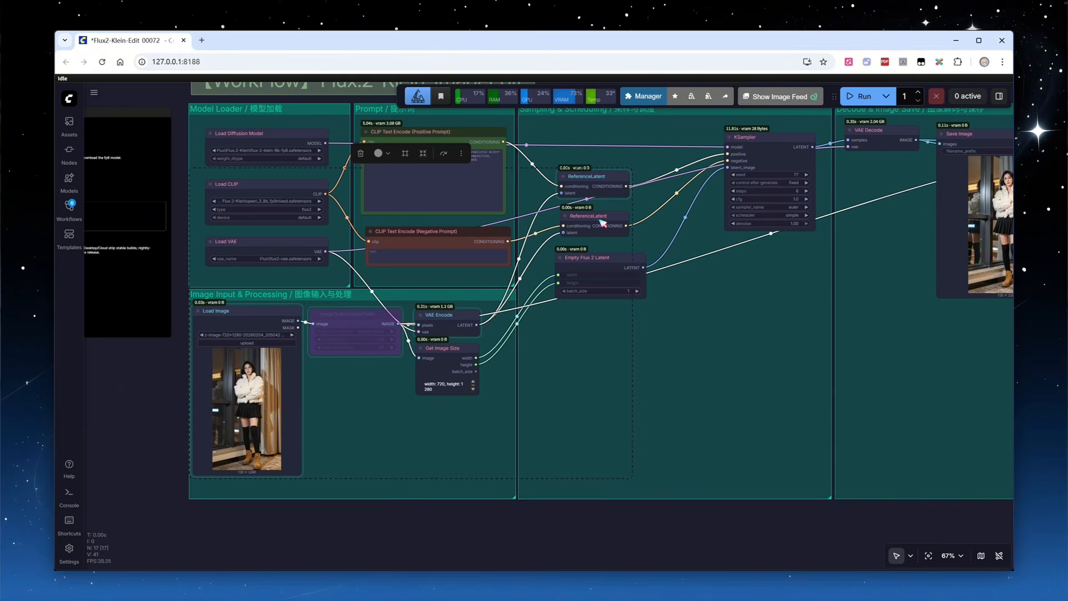
{"action": "left_click", "coordinate": [603, 221], "text": "ctrl"}
{"action": "left_click_drag", "start_coordinate": [488, 536], "coordinate": [489, 482]}
{"action": "scroll", "coordinate": [492, 485], "scroll_direction": "down", "scroll_amount": 2}
{"action": "key", "text": "ctrl+shift+v"}
{"action": "left_click_drag", "start_coordinate": [685, 469], "coordinate": [559, 321]}
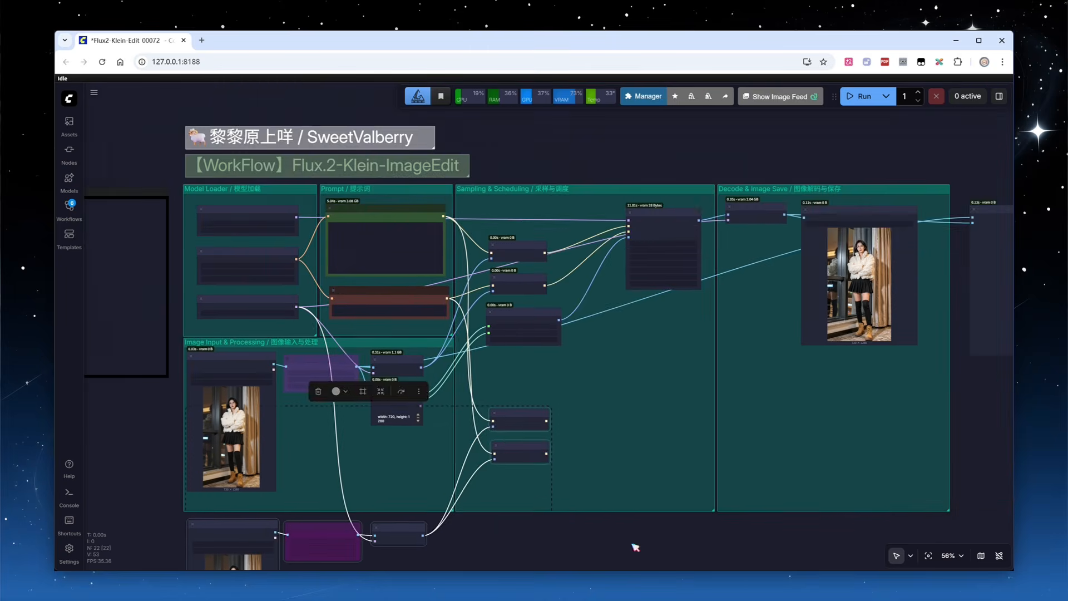
Chain the original ReferenceLatent outputs into the two copies, and connect the copies to the KSampler's positive and negative inputs
{"action": "scroll", "coordinate": [628, 384], "scroll_direction": "up", "scroll_amount": 3}
{"action": "left_click_drag", "start_coordinate": [518, 209], "coordinate": [450, 433]}
{"action": "left_click_drag", "start_coordinate": [518, 252], "coordinate": [452, 475]}
{"action": "left_click_drag", "start_coordinate": [520, 432], "coordinate": [630, 172]}
{"action": "left_click_drag", "start_coordinate": [521, 475], "coordinate": [631, 181]}
Load the stage singer picture in the first Load Image node and z_00171_.png in the second, and re-enable the second ImageScaleToTotalPixels node
{"action": "scroll", "coordinate": [632, 189], "scroll_direction": "down", "scroll_amount": 3}
{"action": "left_click_drag", "start_coordinate": [539, 489], "coordinate": [725, 422]}
{"action": "scroll", "coordinate": [496, 504], "scroll_direction": "up", "scroll_amount": 6}
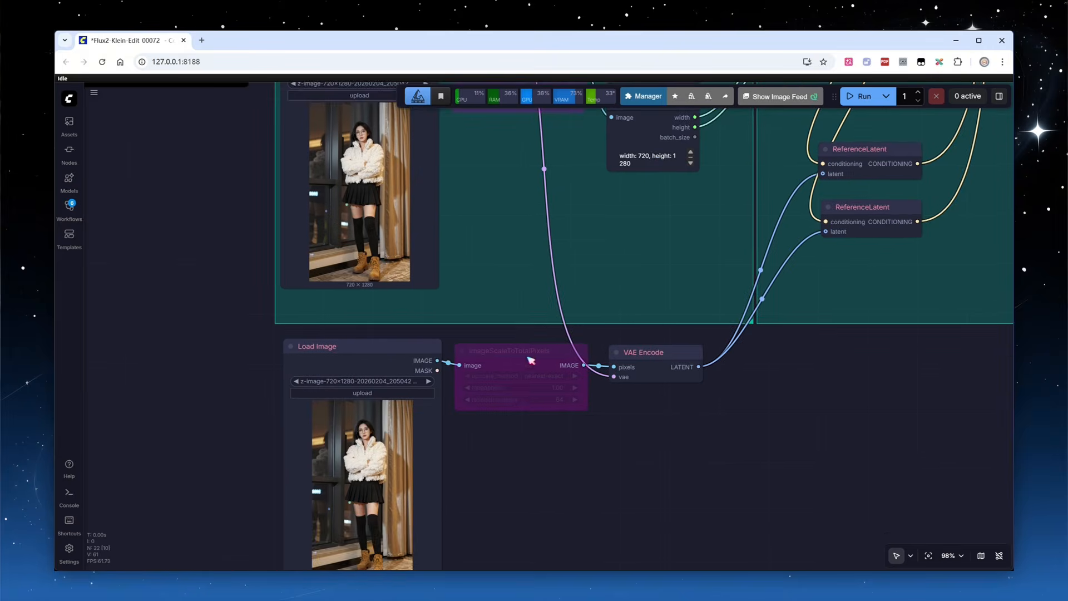
{"action": "left_click_drag", "start_coordinate": [712, 331], "coordinate": [722, 503]}
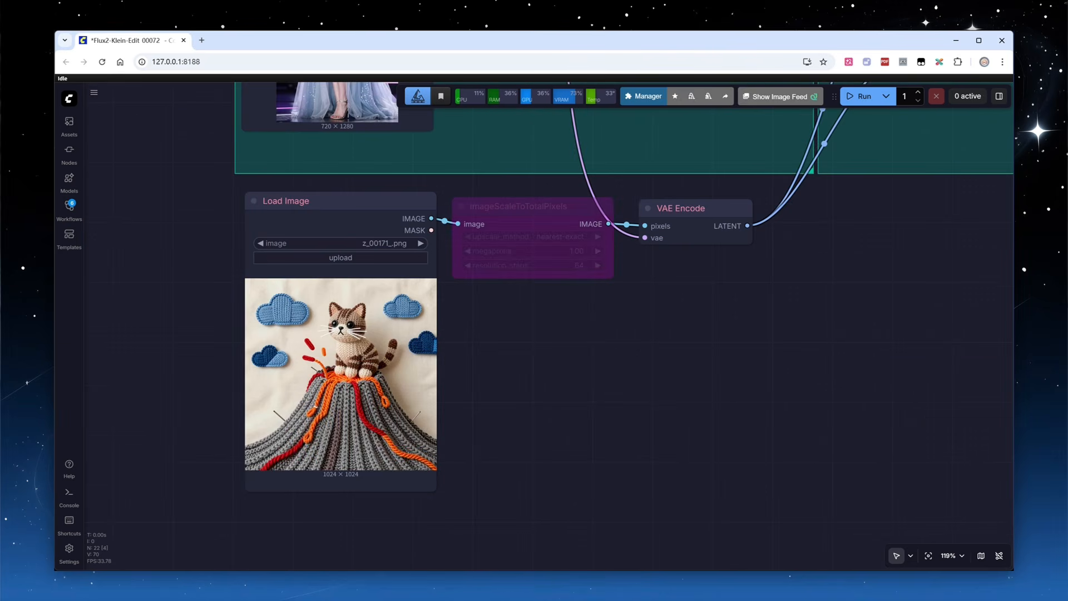
{"action": "left_click", "coordinate": [534, 209]}
{"action": "key", "text": "ctrl+b"}
{"action": "left_click", "coordinate": [596, 348]}
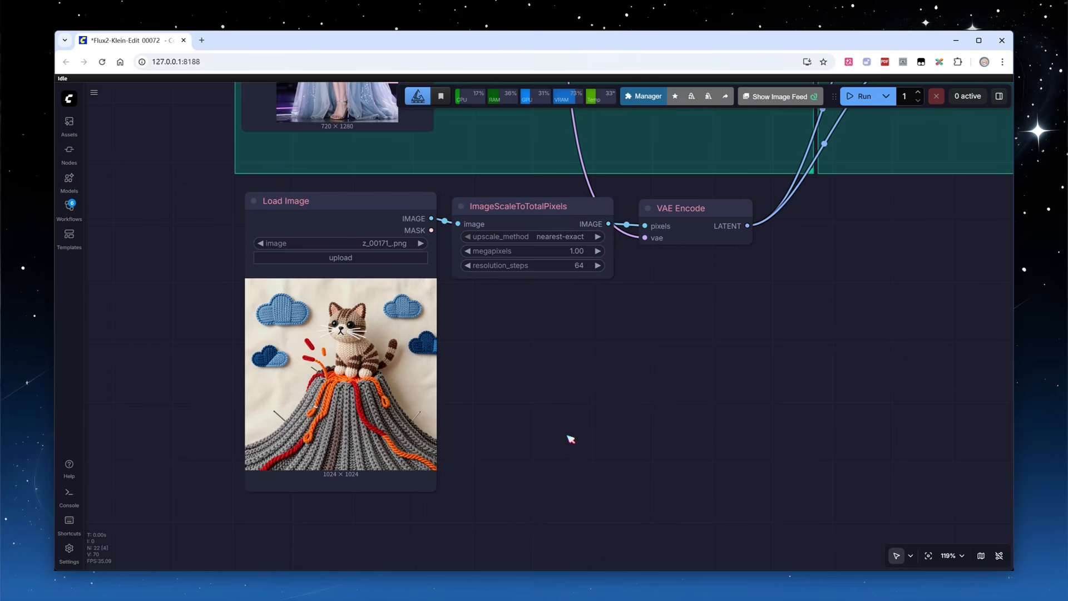
Replace the prompt to apply Reference 2's chunky wool knit texture to the Image 1 person's dress, preserving silhouette and scene lighting, and run the workflow
{"action": "scroll", "coordinate": [568, 439], "scroll_direction": "down", "scroll_amount": 7}
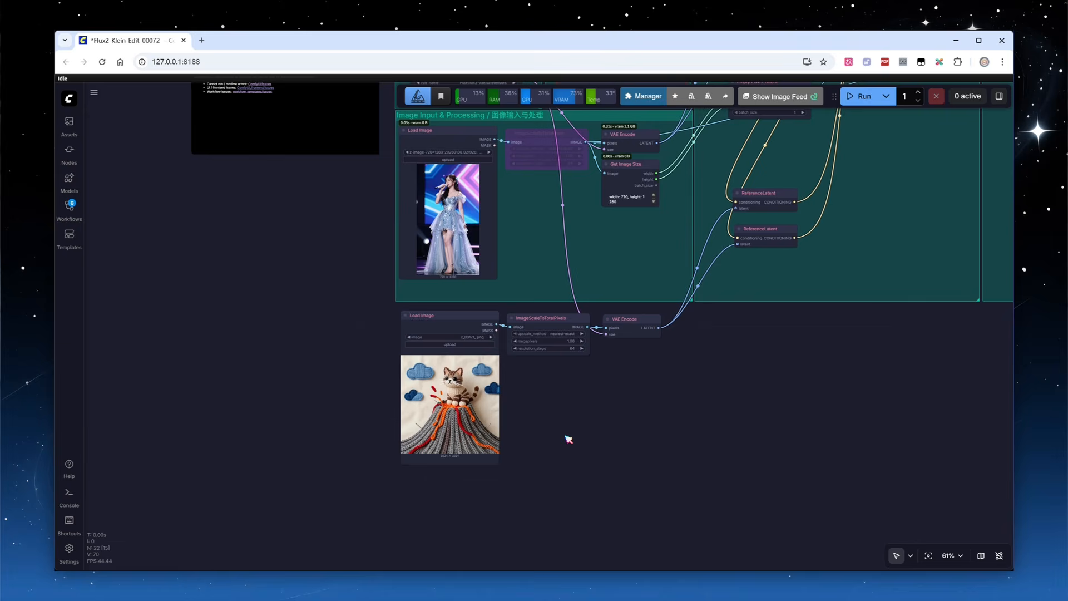
{"action": "scroll", "coordinate": [566, 436], "scroll_direction": "down", "scroll_amount": 1}
{"action": "left_click_drag", "start_coordinate": [810, 341], "coordinate": [606, 549]}
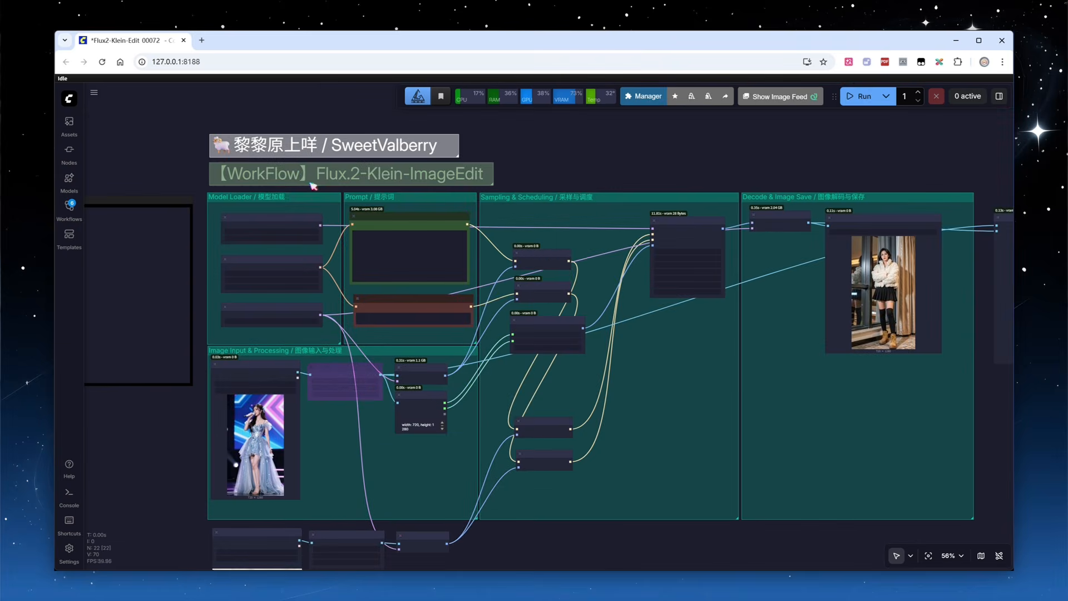
{"action": "scroll", "coordinate": [314, 187], "scroll_direction": "up", "scroll_amount": 8}
{"action": "left_click", "coordinate": [586, 298]}
{"action": "key", "text": "ctrl+a"}
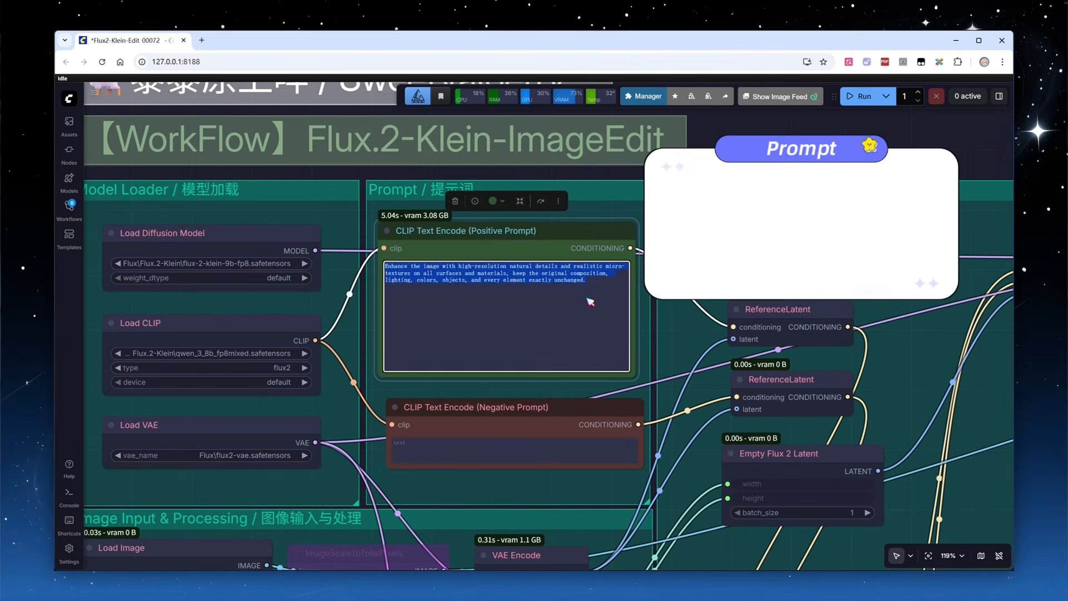
{"action": "type", "text": "Apply the chunky wool knit texture from Reference 2 onto the dress of the person in Image 1, preserving the original silhouette and lighting of the scene."}
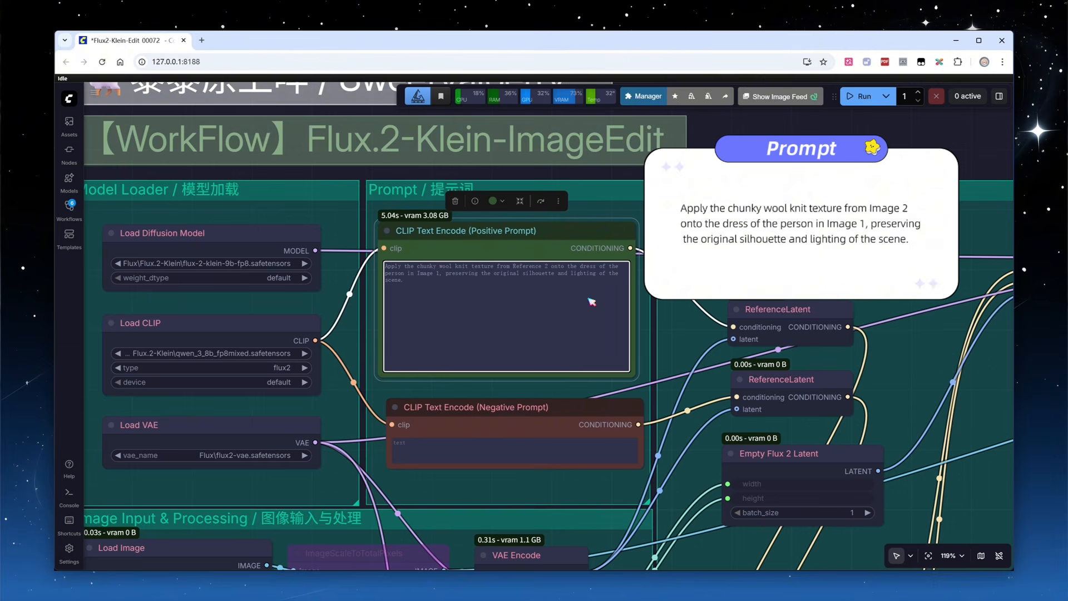
{"action": "left_click", "coordinate": [862, 97]}
{"action": "scroll", "coordinate": [751, 162], "scroll_direction": "down", "scroll_amount": 11}
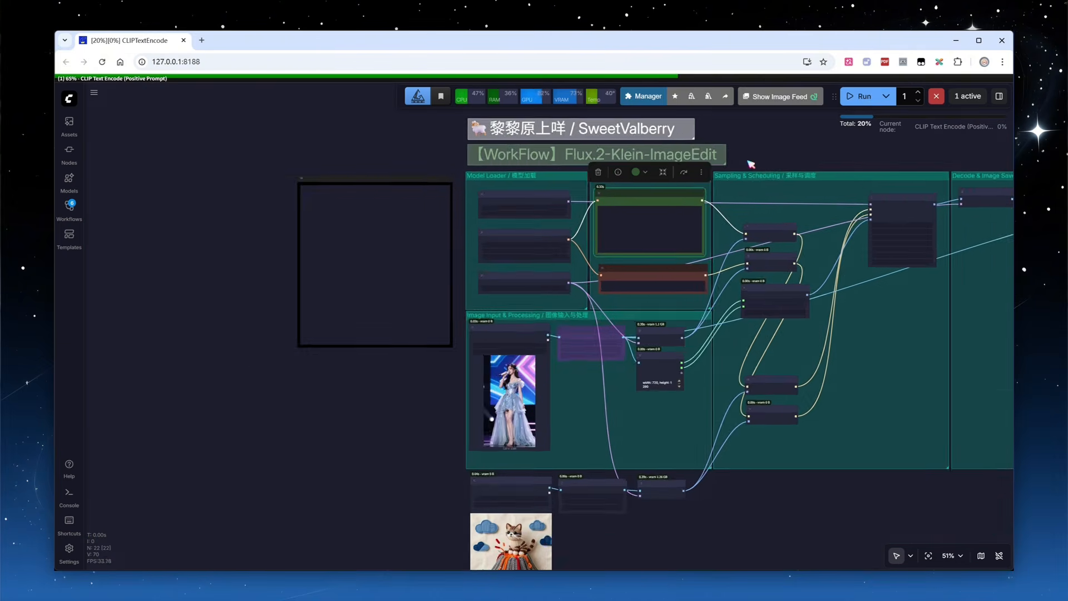
Inspect the generated knit-dress picture beside the original singer picture in the Save Image and Image Comparer nodes
{"action": "left_click_drag", "start_coordinate": [837, 463], "coordinate": [499, 480]}
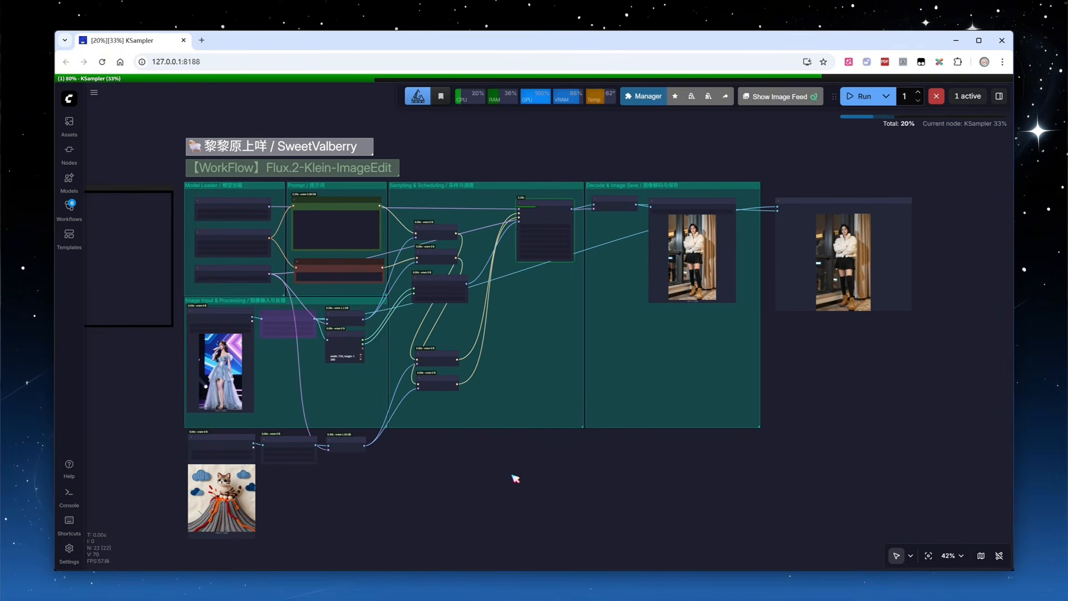
{"action": "scroll", "coordinate": [762, 217], "scroll_direction": "up", "scroll_amount": 10}
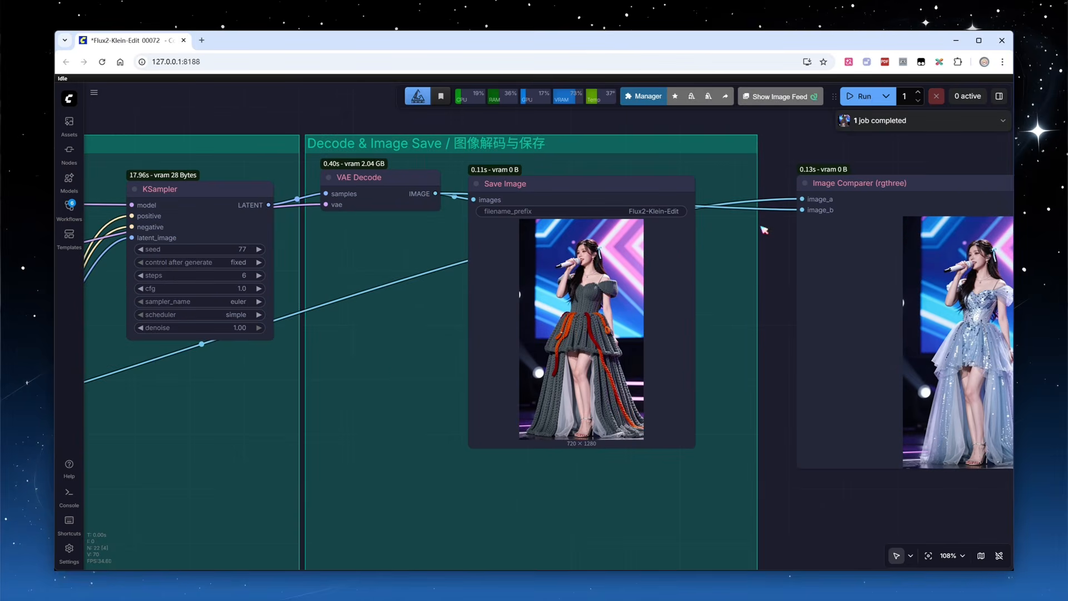
{"action": "left_click_drag", "start_coordinate": [810, 512], "coordinate": [626, 523]}
{"action": "scroll", "coordinate": [916, 417], "scroll_direction": "up", "scroll_amount": 4}
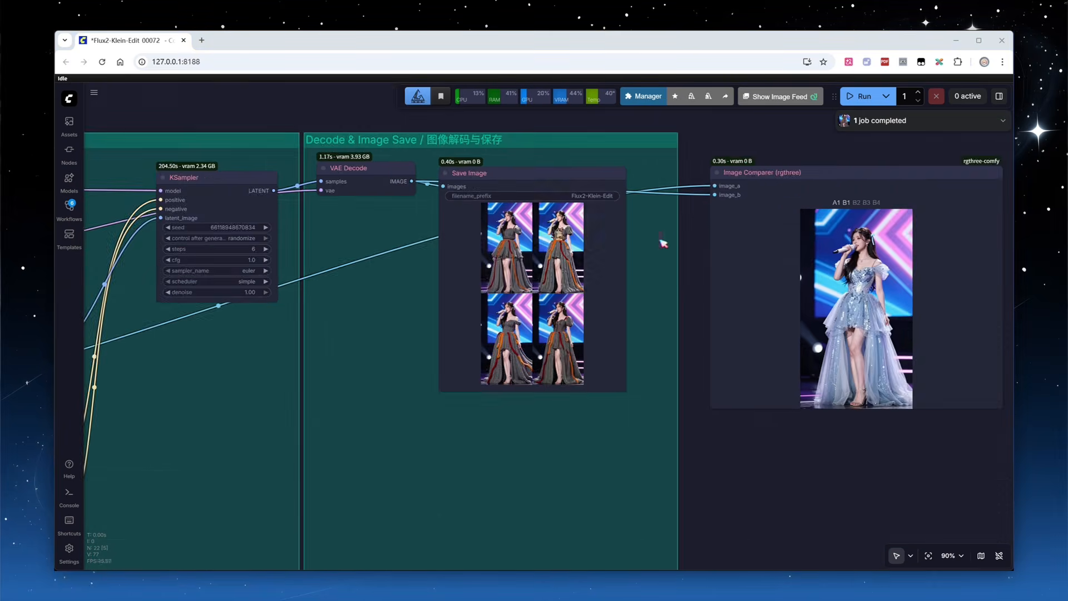
View the four generated knit-dress variations one by one in the Save Image node
{"action": "scroll", "coordinate": [574, 264], "scroll_direction": "up", "scroll_amount": 3}
{"action": "left_click", "coordinate": [495, 236]}
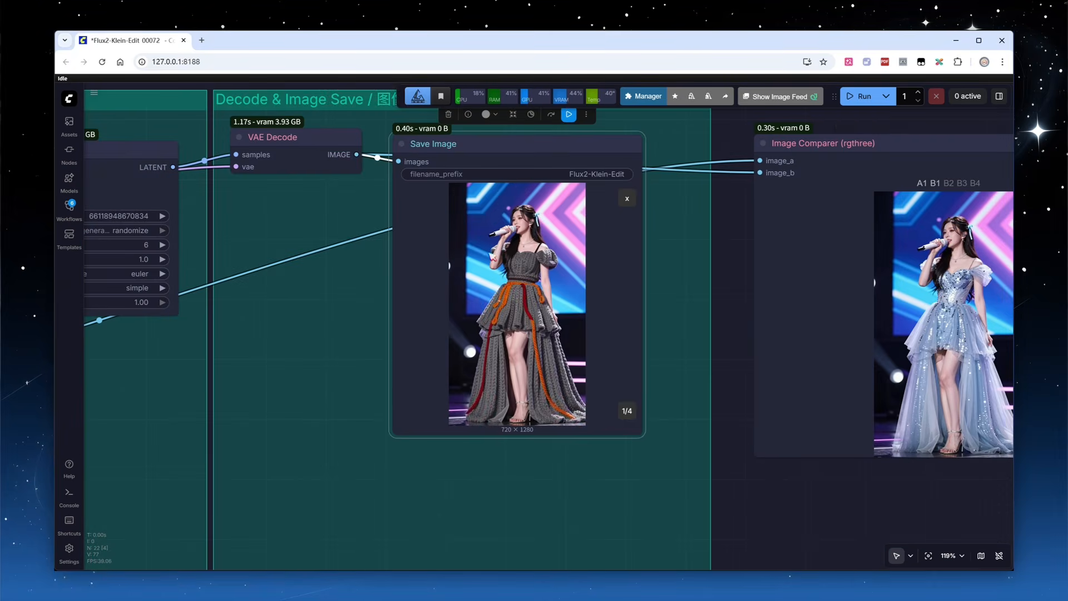
{"action": "scroll", "coordinate": [644, 313], "scroll_direction": "up", "scroll_amount": 1}
{"action": "left_click", "coordinate": [629, 425]}
{"action": "left_click", "coordinate": [629, 424]}
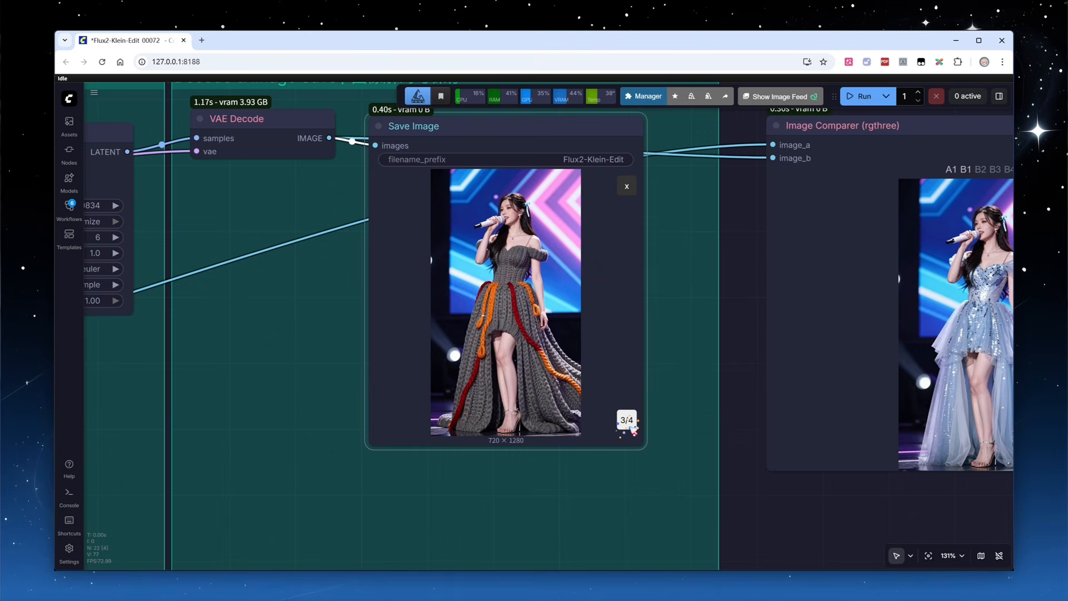
{"action": "left_click", "coordinate": [632, 428]}
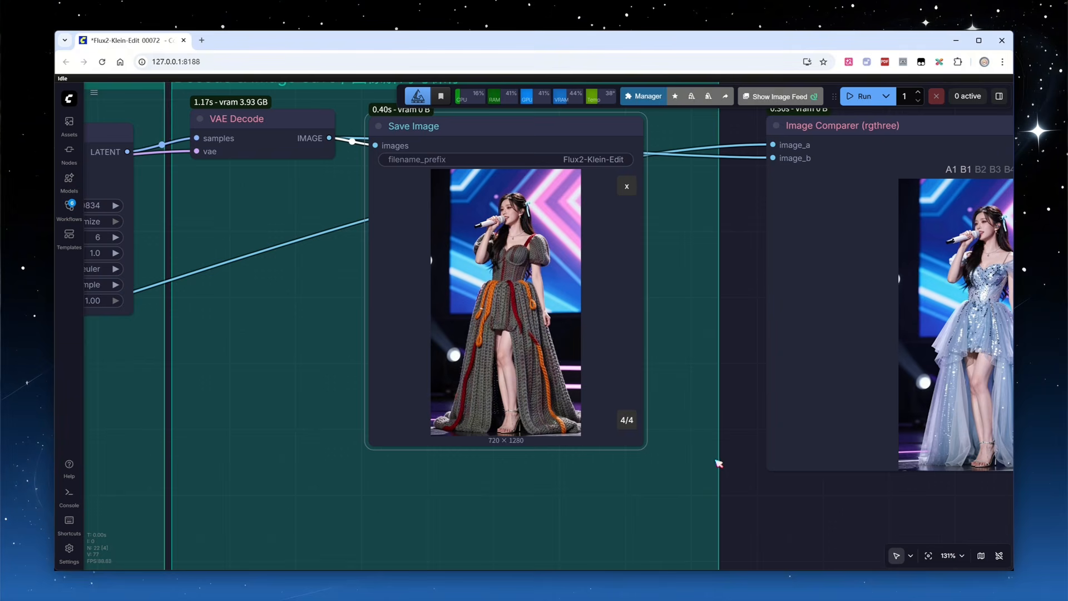
{"action": "scroll", "coordinate": [751, 460], "scroll_direction": "down", "scroll_amount": 4}
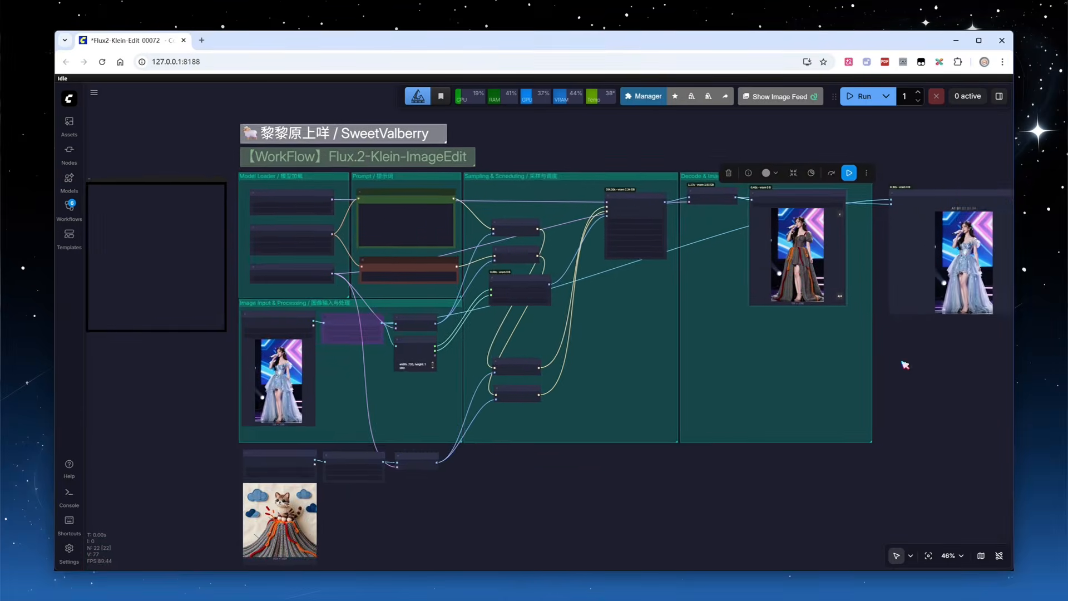
Set the KSampler's control after generate option to fixed
{"action": "scroll", "coordinate": [723, 220], "scroll_direction": "up", "scroll_amount": 10}
{"action": "left_click", "coordinate": [718, 216]}
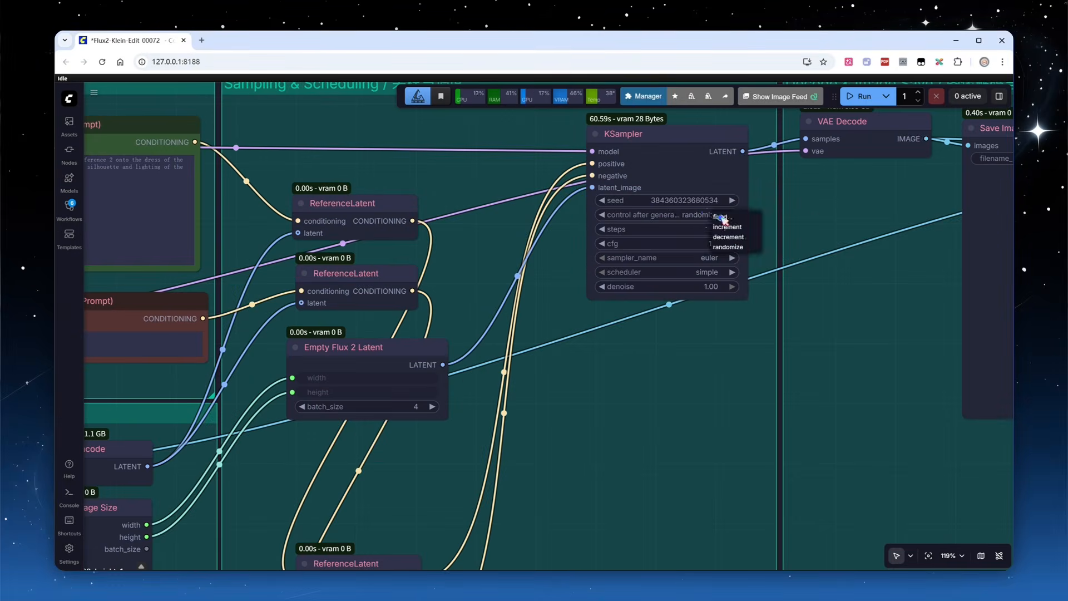
{"action": "left_click", "coordinate": [720, 217]}
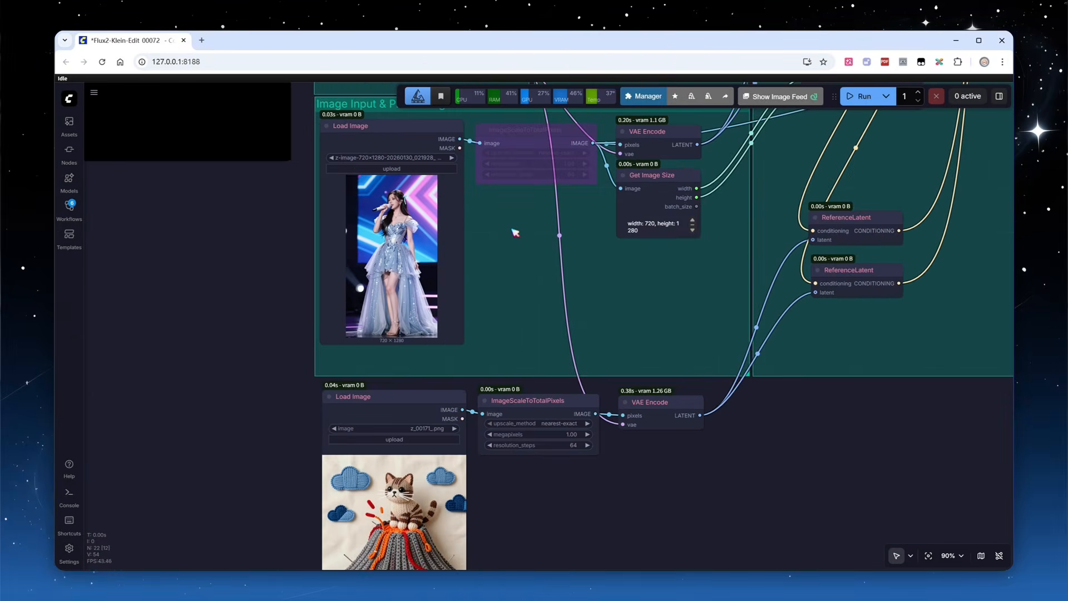
Load the picture of the girl at the dock as the first source and image.png with the outfit items as the second
{"action": "left_click", "coordinate": [390, 168]}
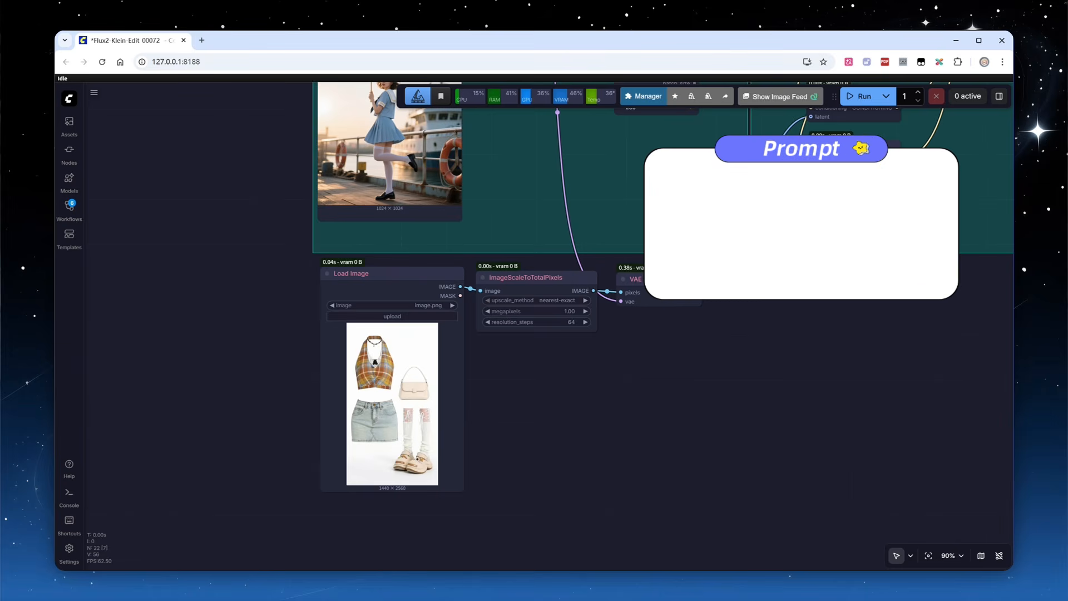
Replace the positive prompt with an instruction to dress the person from image 1 in image 2's full outfit, keeping everything else the same, and run the workflow
{"action": "left_click_drag", "start_coordinate": [757, 278], "coordinate": [604, 532]}
{"action": "left_click_drag", "start_coordinate": [552, 309], "coordinate": [473, 489]}
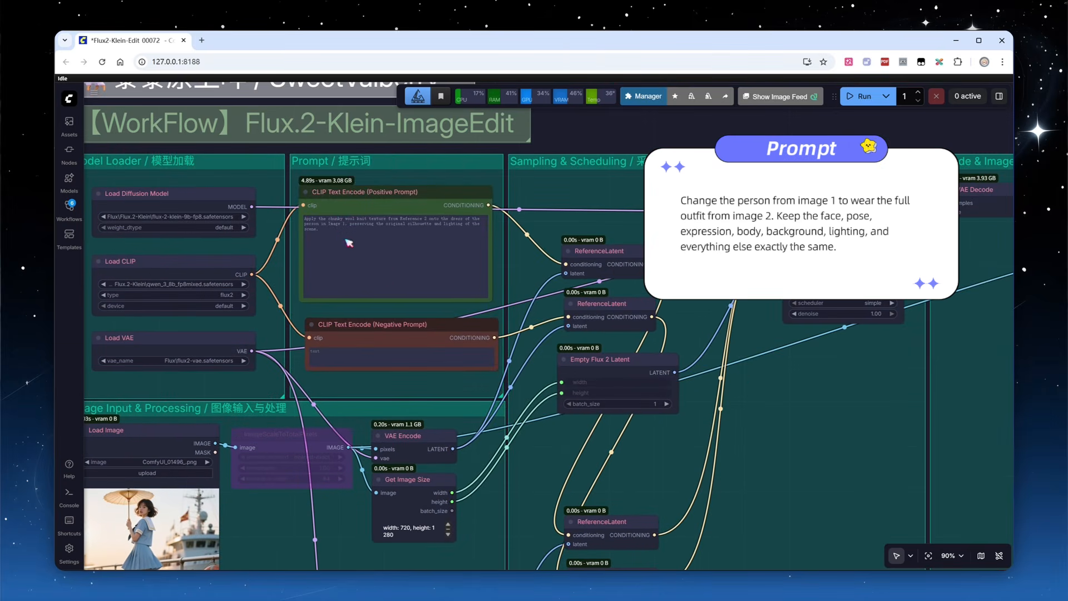
{"action": "left_click", "coordinate": [337, 232]}
{"action": "key", "text": "ctrl+a"}
{"action": "type", "text": "Change the person from image 1 to wear the full outfit from image 2. Keep the face, pose, expression, body, background, lighting, and everything else exactly the same."}
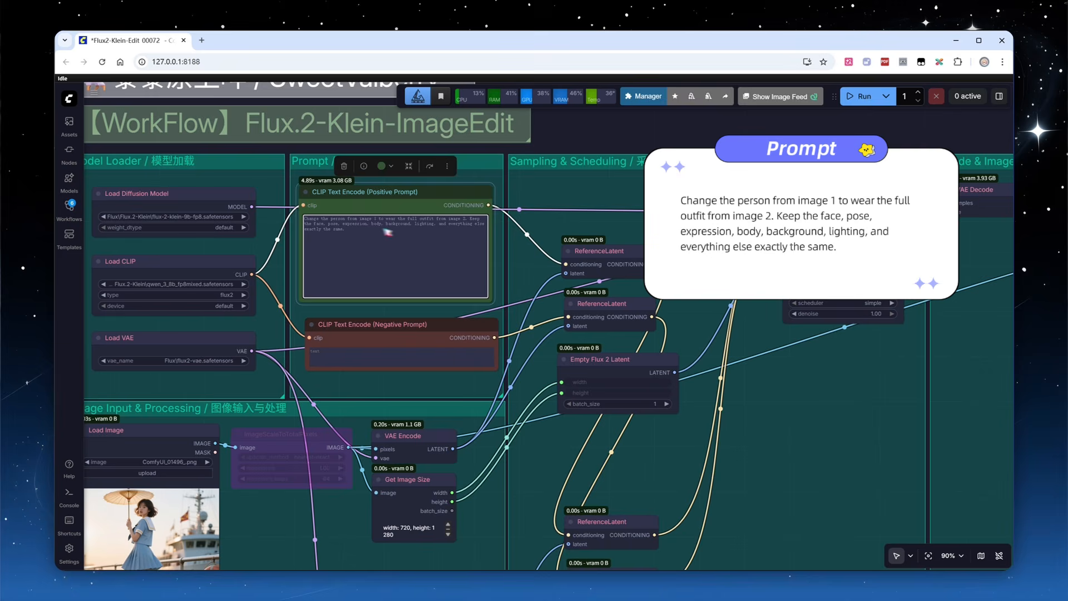
{"action": "left_click", "coordinate": [864, 97]}
Inspect the generated outfit-transfer picture beside the original girl at the dock in the Save Image and Image Comparer nodes
{"action": "scroll", "coordinate": [536, 129], "scroll_direction": "down", "scroll_amount": 6}
{"action": "scroll", "coordinate": [536, 130], "scroll_direction": "down", "scroll_amount": 2}
{"action": "left_click_drag", "start_coordinate": [946, 336], "coordinate": [853, 356]}
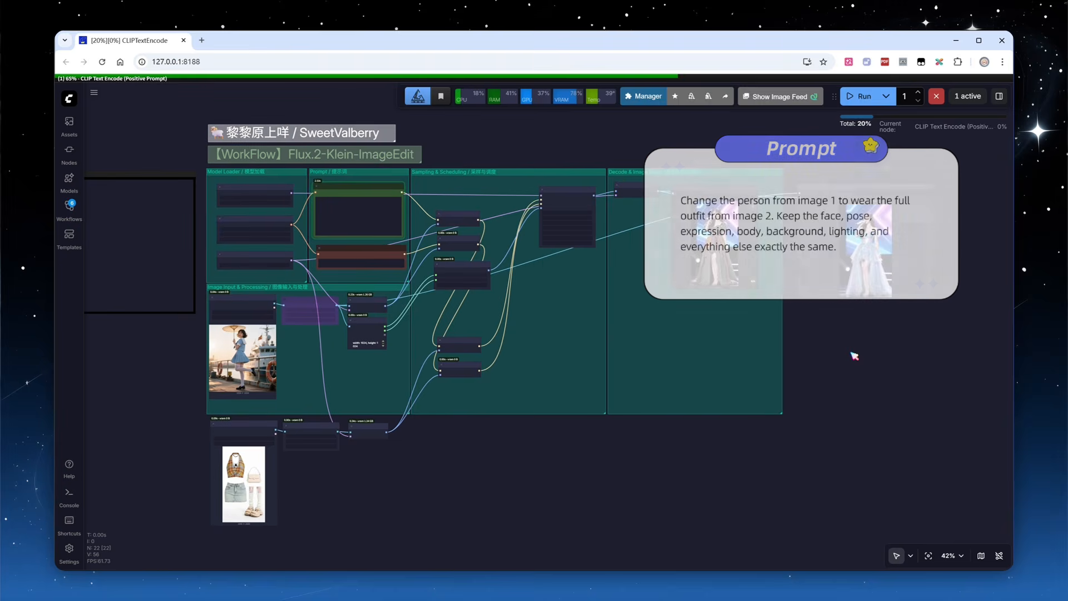
{"action": "scroll", "coordinate": [960, 238], "scroll_direction": "up", "scroll_amount": 5}
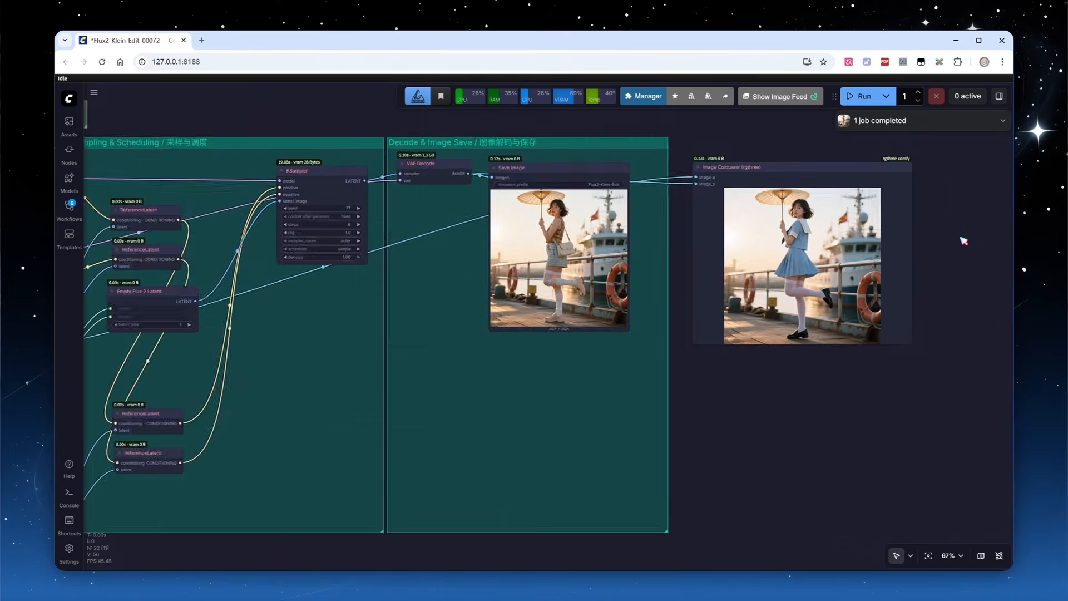
{"action": "scroll", "coordinate": [968, 222], "scroll_direction": "up", "scroll_amount": 7}
{"action": "scroll", "coordinate": [958, 234], "scroll_direction": "down", "scroll_amount": 3}
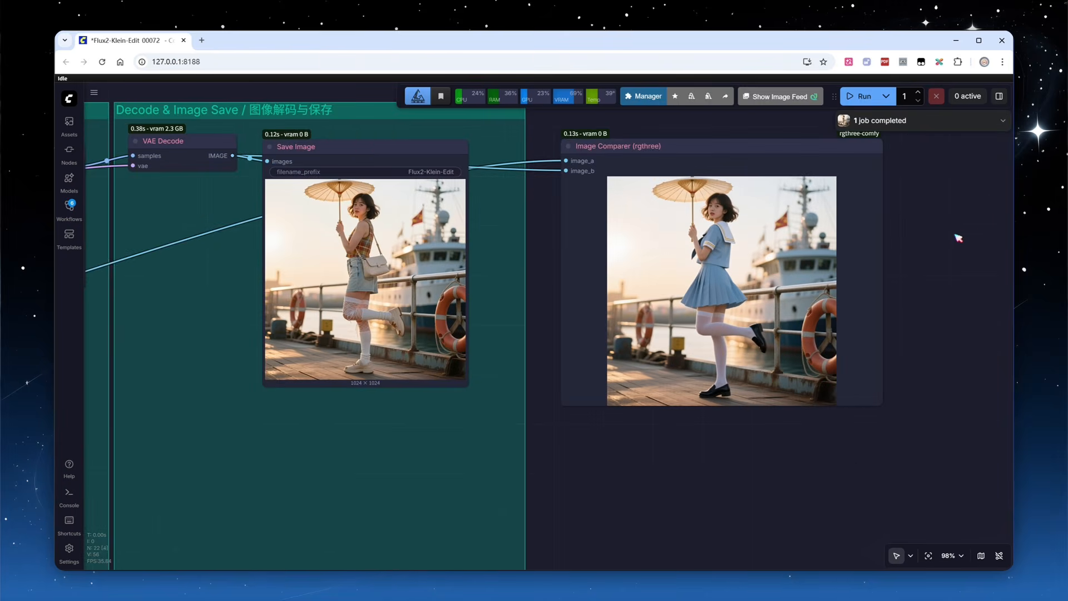
{"action": "scroll", "coordinate": [316, 248], "scroll_direction": "up", "scroll_amount": 5}
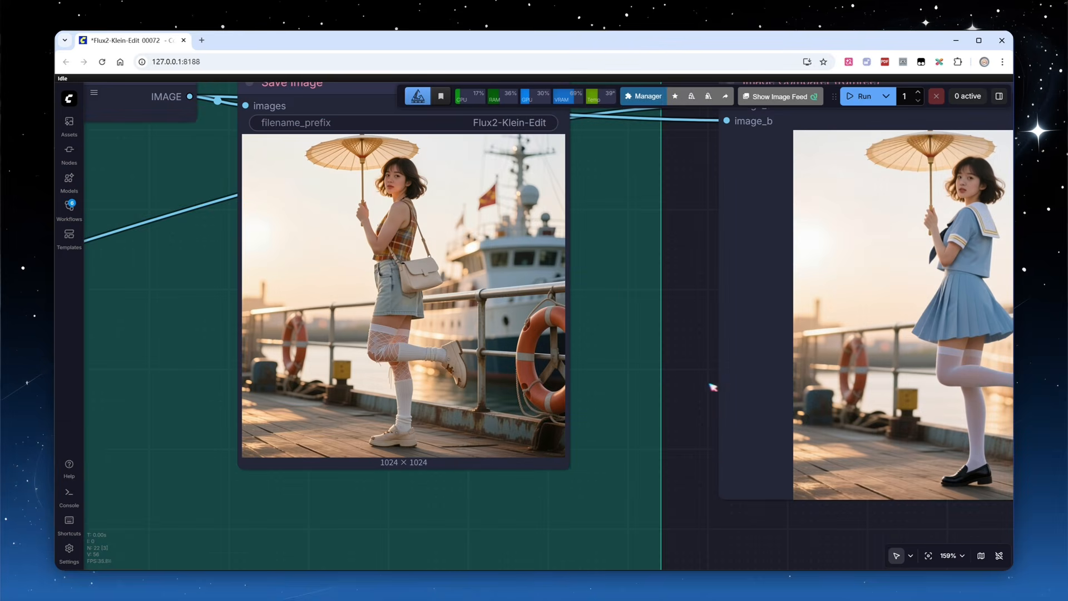
{"action": "left_click_drag", "start_coordinate": [694, 377], "coordinate": [336, 391]}
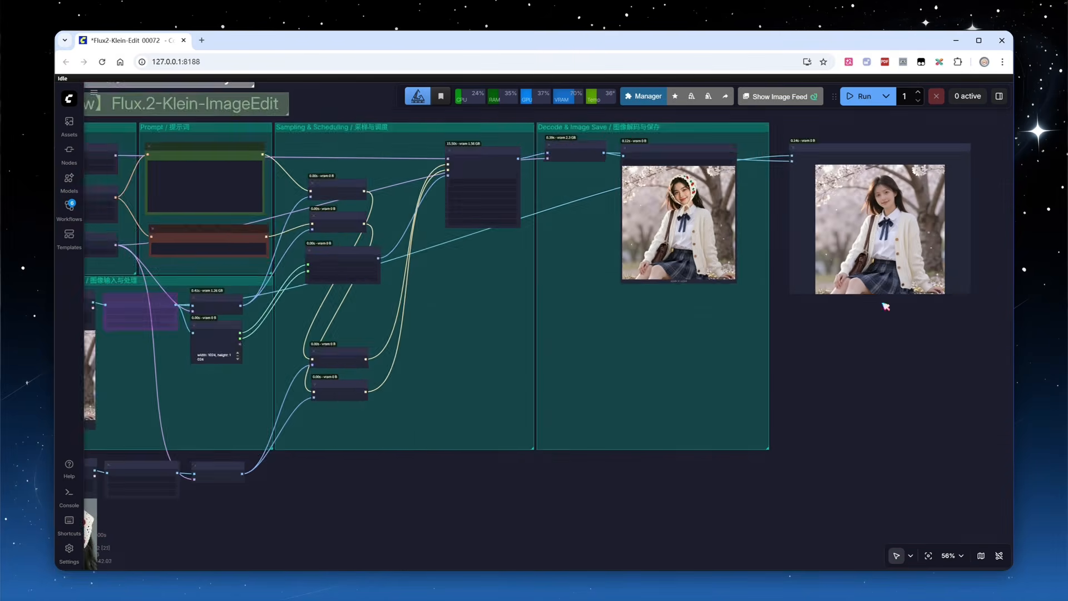
Compare the generated face-swap picture of the cherry-blossom girl with its original in the Image Comparer
{"action": "scroll", "coordinate": [839, 296], "scroll_direction": "up", "scroll_amount": 9}
{"action": "left_click_drag", "start_coordinate": [749, 209], "coordinate": [295, 331]}
{"action": "scroll", "coordinate": [556, 335], "scroll_direction": "up", "scroll_amount": 2}
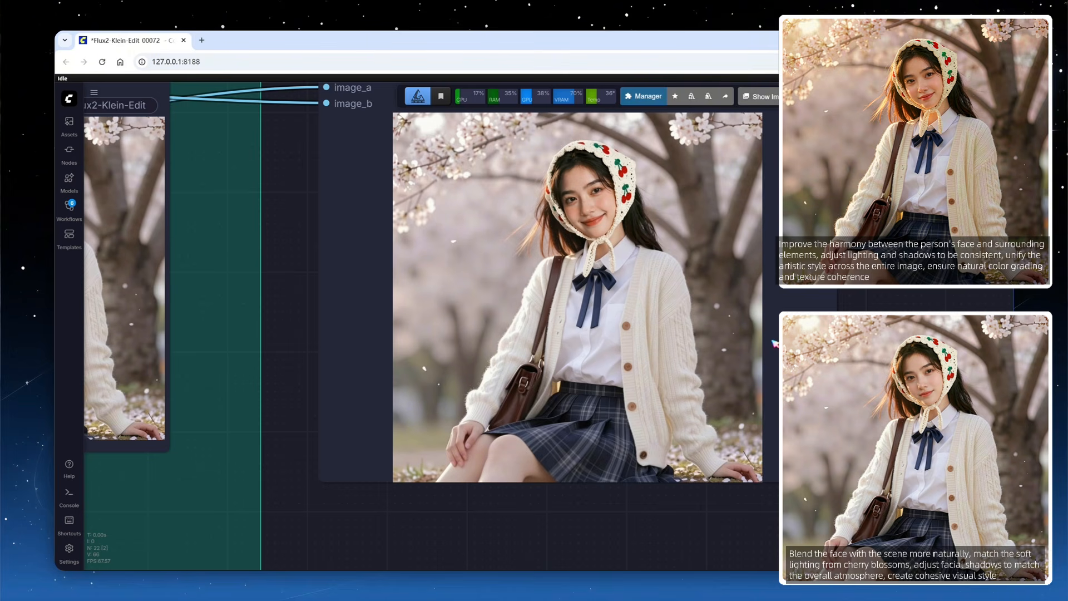
{"action": "scroll", "coordinate": [906, 320], "scroll_direction": "down", "scroll_amount": 10}
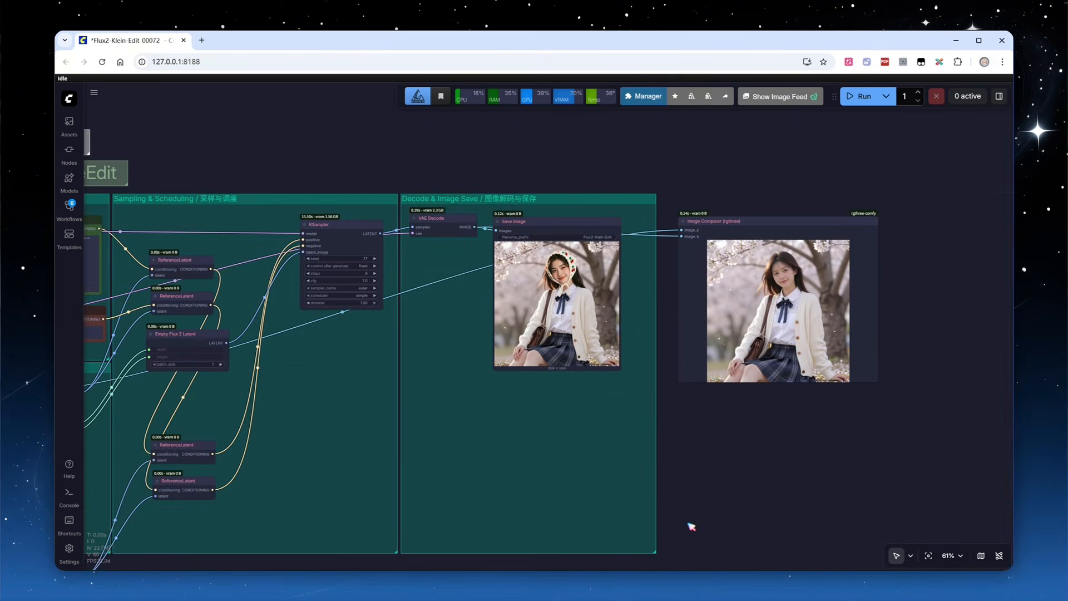
Paint a mask over the girl's face in the first Load Image node's Mask Editor and save it
{"action": "left_click_drag", "start_coordinate": [692, 525], "coordinate": [1008, 177]}
{"action": "left_click_drag", "start_coordinate": [447, 291], "coordinate": [594, 516]}
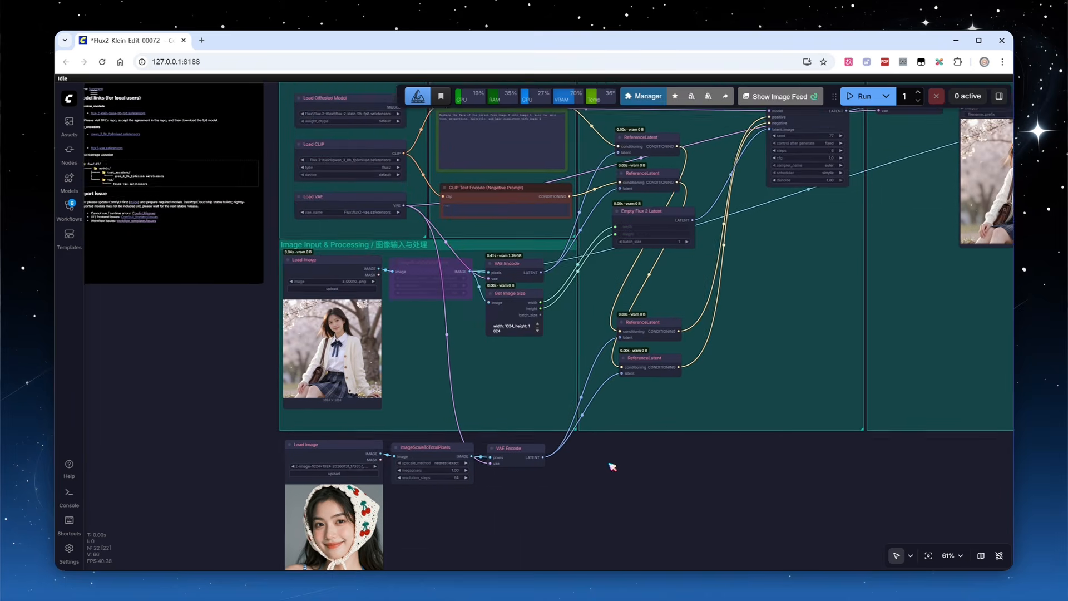
{"action": "left_click_drag", "start_coordinate": [608, 463], "coordinate": [581, 495]}
{"action": "scroll", "coordinate": [584, 492], "scroll_direction": "up", "scroll_amount": 3}
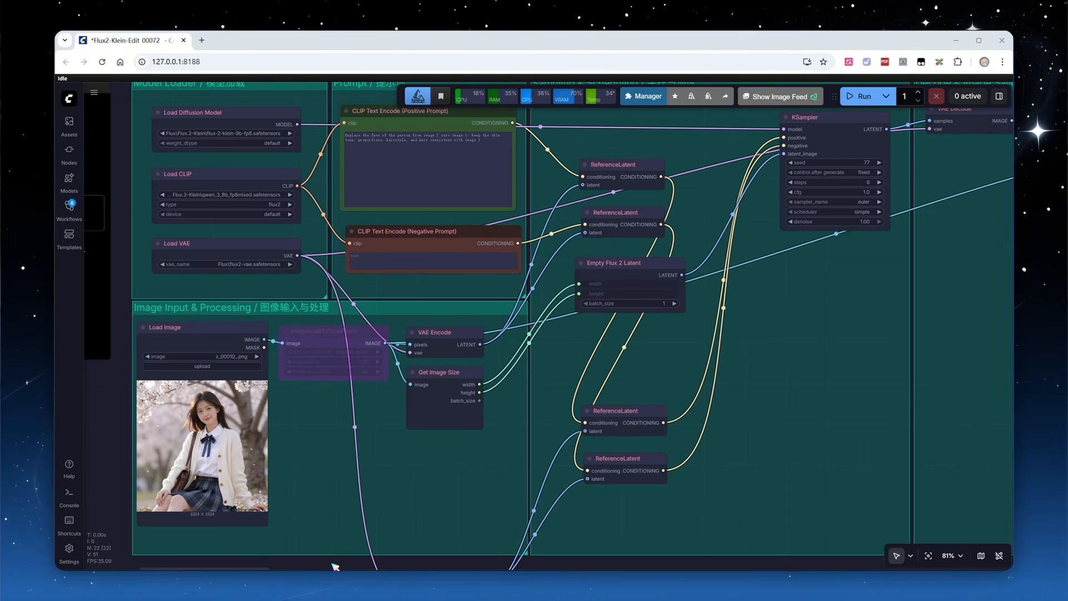
{"action": "scroll", "coordinate": [334, 564], "scroll_direction": "up", "scroll_amount": 3}
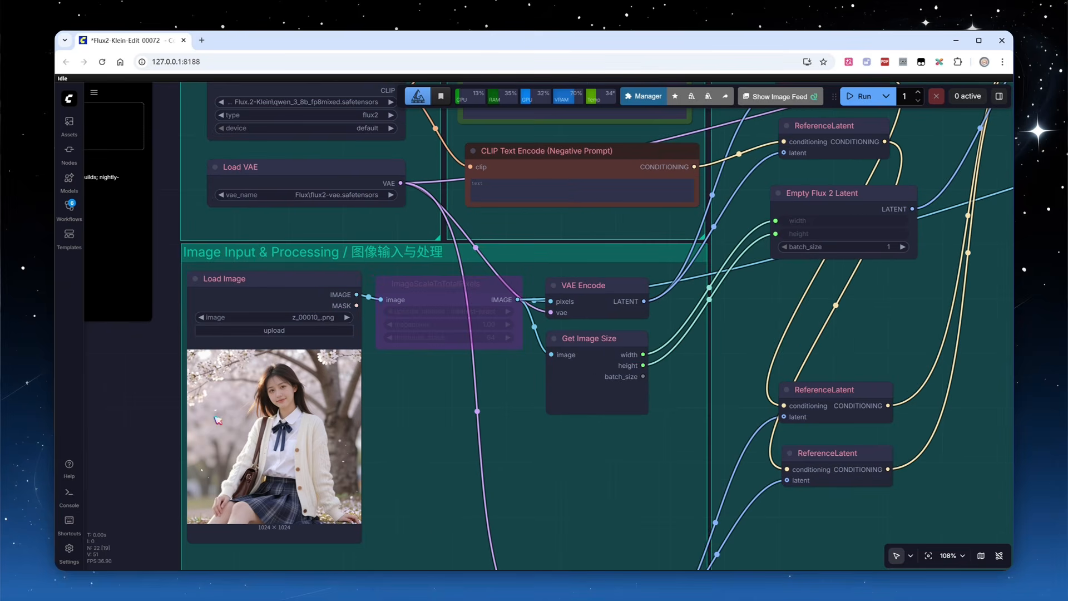
{"action": "left_click", "coordinate": [283, 422]}
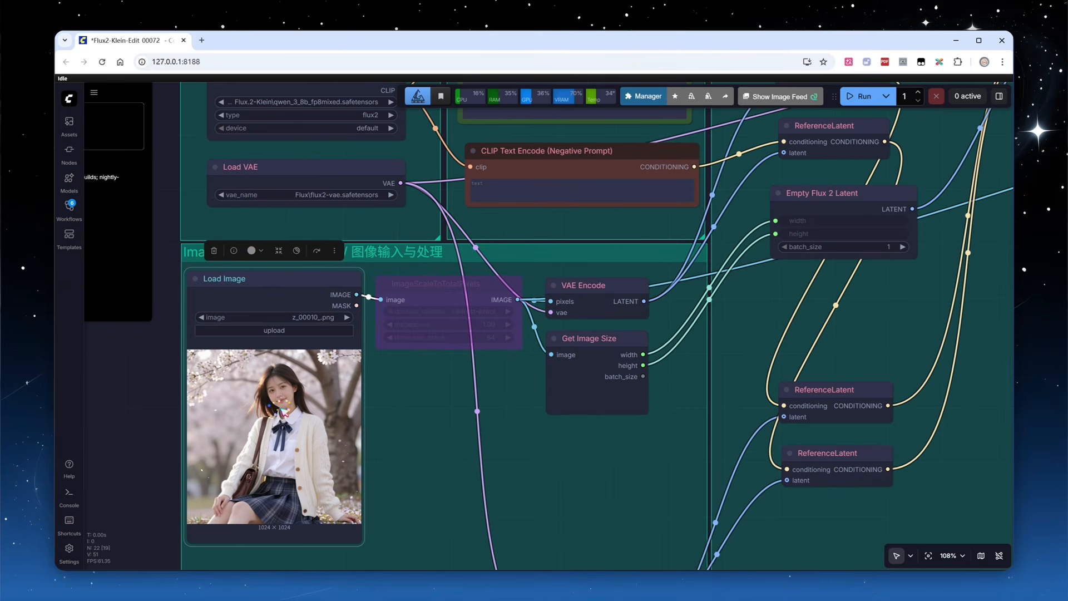
{"action": "left_click", "coordinate": [298, 250]}
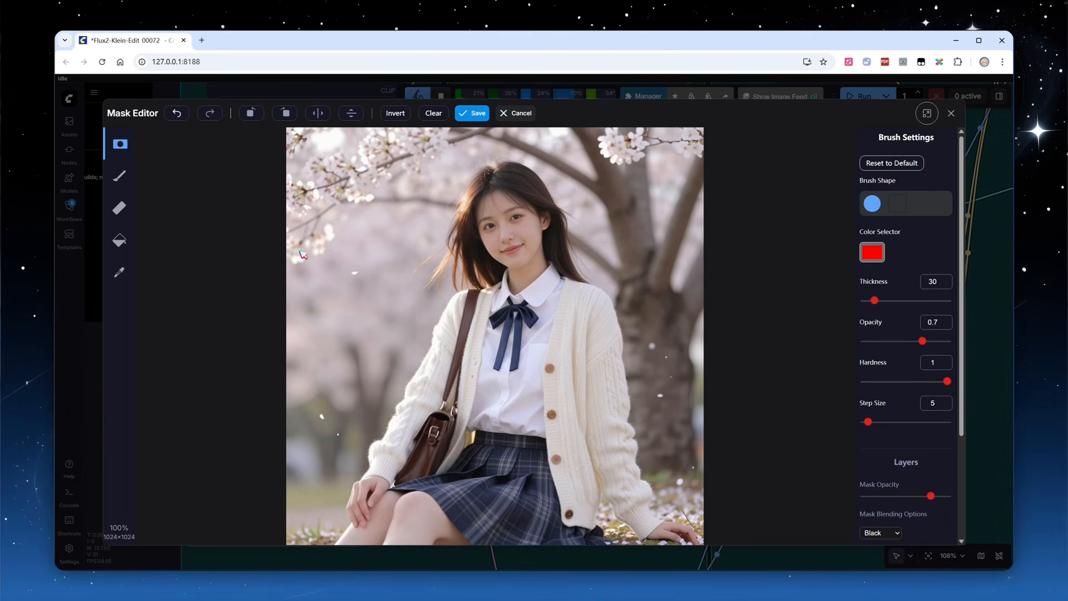
{"action": "left_click_drag", "start_coordinate": [489, 223], "coordinate": [531, 247]}
{"action": "left_click", "coordinate": [478, 114]}
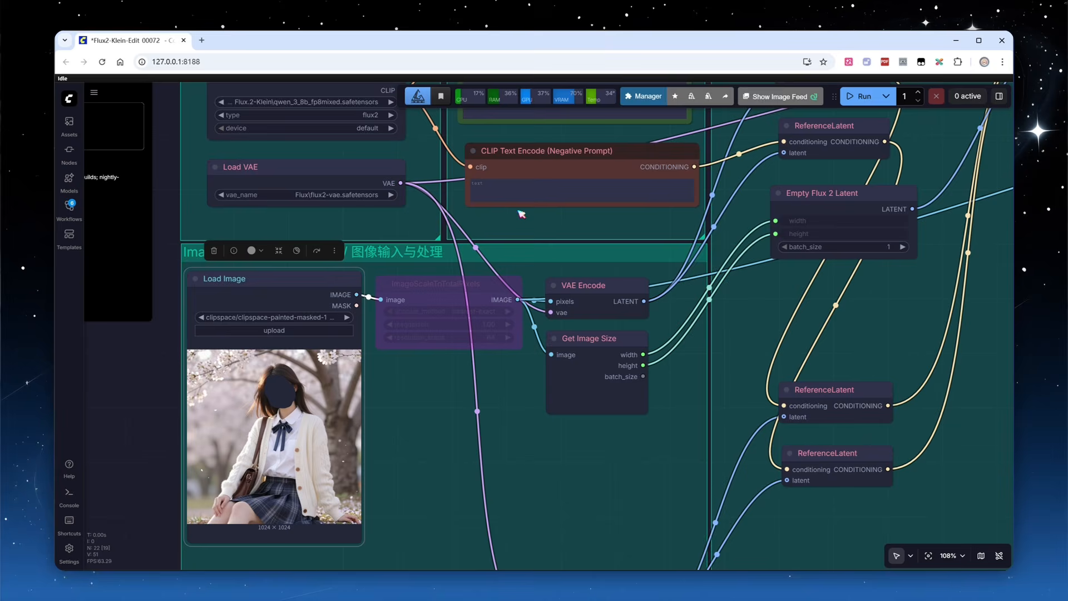
Add an InpaintModelConditioning node below the Get Image Size node
{"action": "scroll", "coordinate": [582, 482], "scroll_direction": "down", "scroll_amount": 2}
{"action": "left_click_drag", "start_coordinate": [581, 483], "coordinate": [455, 470]}
{"action": "double_click", "coordinate": [449, 445]}
{"action": "type", "text": "inpaint"}
{"action": "key", "text": "Return"}
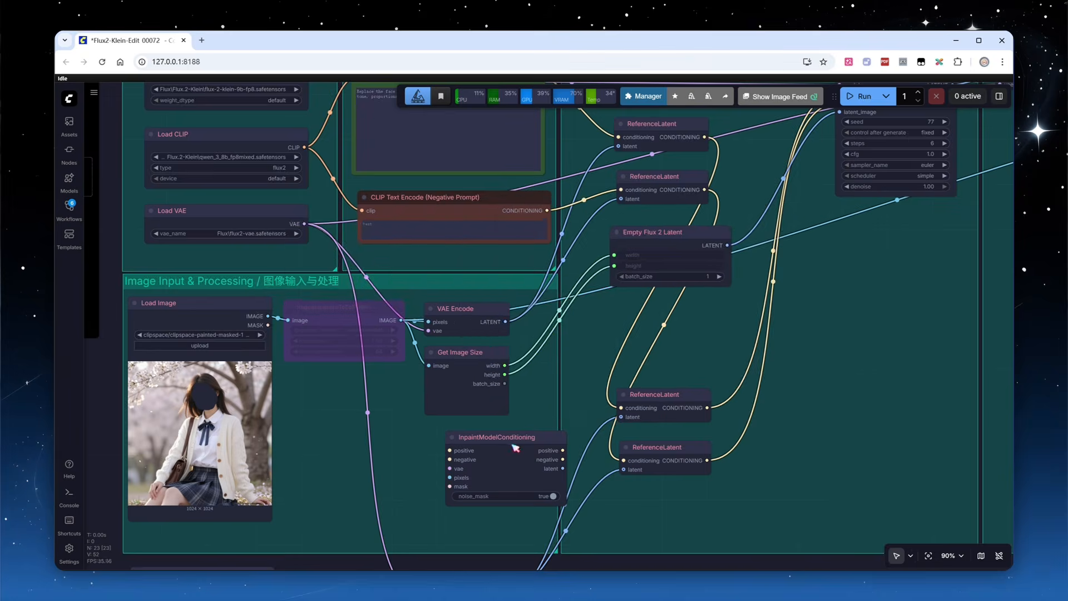
Route the positive and negative conditioning through InpaintModelConditioning into the first two ReferenceLatent nodes, and connect the VAE to it
{"action": "scroll", "coordinate": [569, 365], "scroll_direction": "down", "scroll_amount": 1}
{"action": "left_click_drag", "start_coordinate": [569, 366], "coordinate": [542, 378]}
{"action": "left_click_drag", "start_coordinate": [518, 116], "coordinate": [434, 455]}
{"action": "left_click_drag", "start_coordinate": [523, 237], "coordinate": [435, 464]}
{"action": "left_click_drag", "start_coordinate": [537, 455], "coordinate": [588, 171]}
{"action": "left_click_drag", "start_coordinate": [536, 463], "coordinate": [589, 218]}
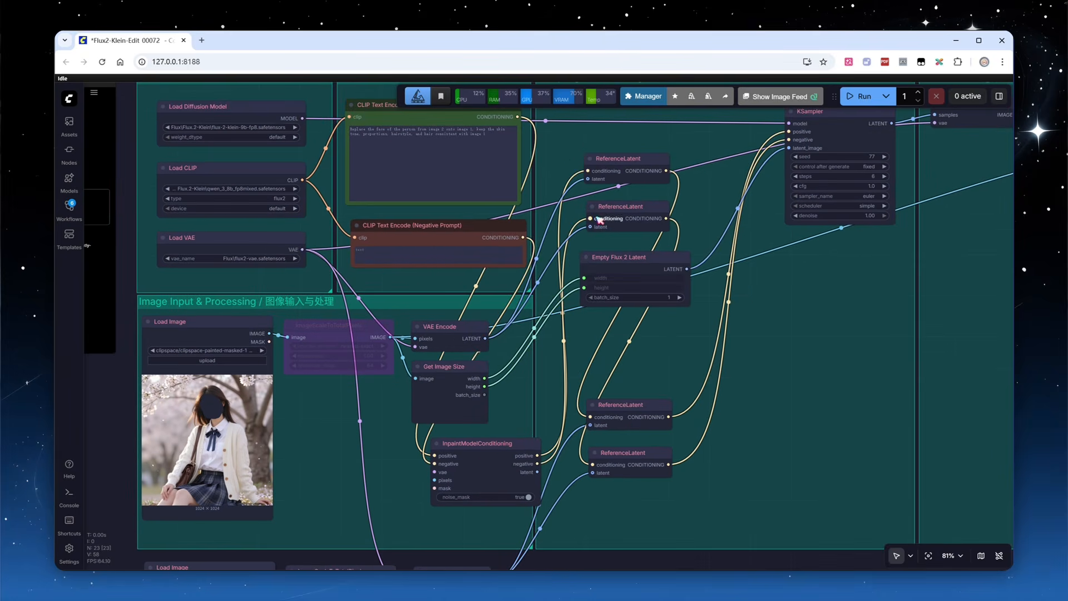
{"action": "left_click_drag", "start_coordinate": [302, 249], "coordinate": [434, 471]}
Insert a Mask Blur node between the first Load Image node's mask output and InpaintModelConditioning, and place it beside the source picture
{"action": "left_click_drag", "start_coordinate": [269, 341], "coordinate": [298, 429]}
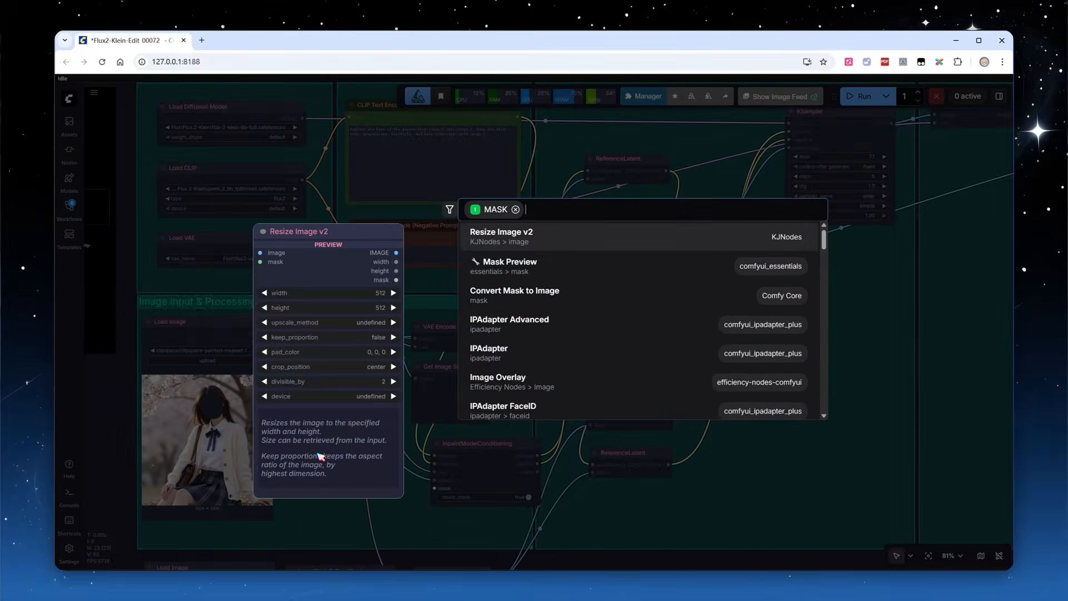
{"action": "type", "text": "mask"}
{"action": "left_click", "coordinate": [498, 324]}
{"action": "left_click_drag", "start_coordinate": [404, 437], "coordinate": [434, 488]}
{"action": "left_click_drag", "start_coordinate": [361, 423], "coordinate": [349, 477]}
{"action": "left_click", "coordinate": [634, 516]}
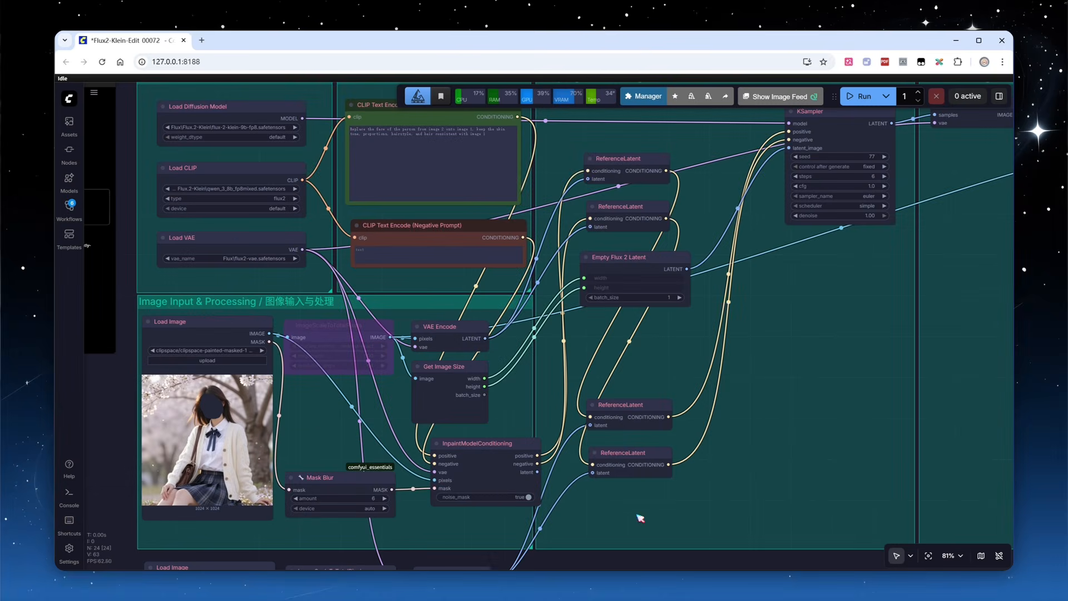
Connect InpaintModelConditioning's latent output to the KSampler's latent_image input and run the workflow
{"action": "left_click_drag", "start_coordinate": [537, 472], "coordinate": [792, 148]}
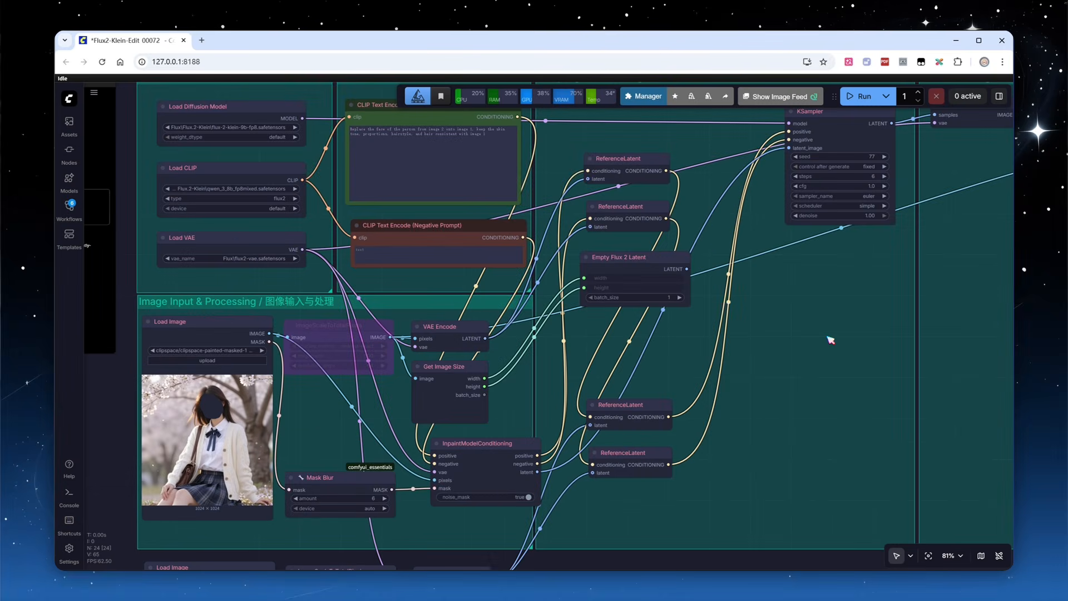
{"action": "left_click", "coordinate": [858, 97]}
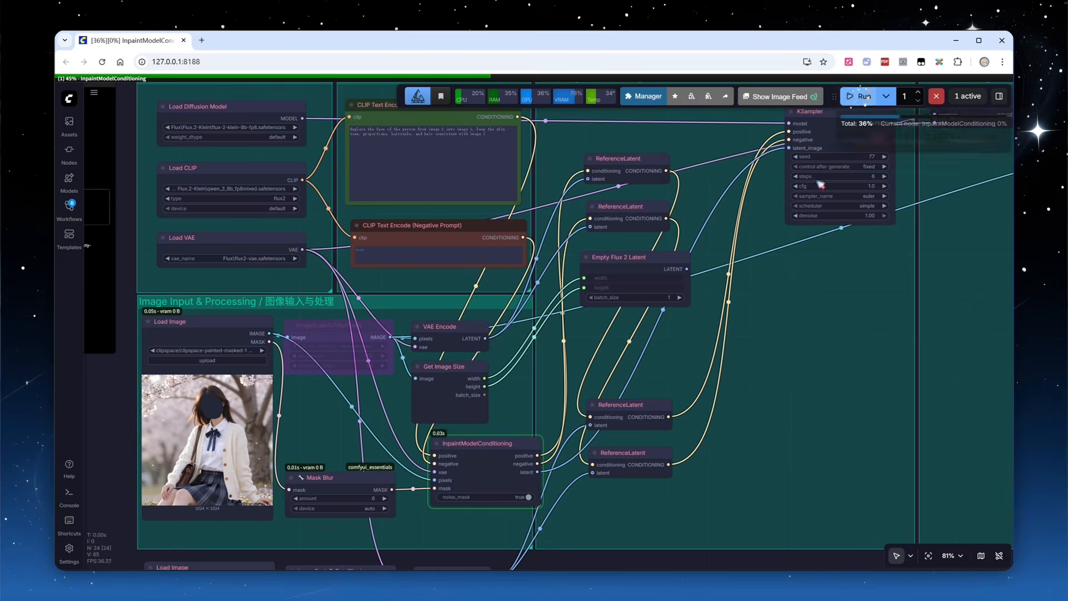
{"action": "scroll", "coordinate": [759, 312], "scroll_direction": "down", "scroll_amount": 5}
{"action": "left_click_drag", "start_coordinate": [887, 520], "coordinate": [627, 534]}
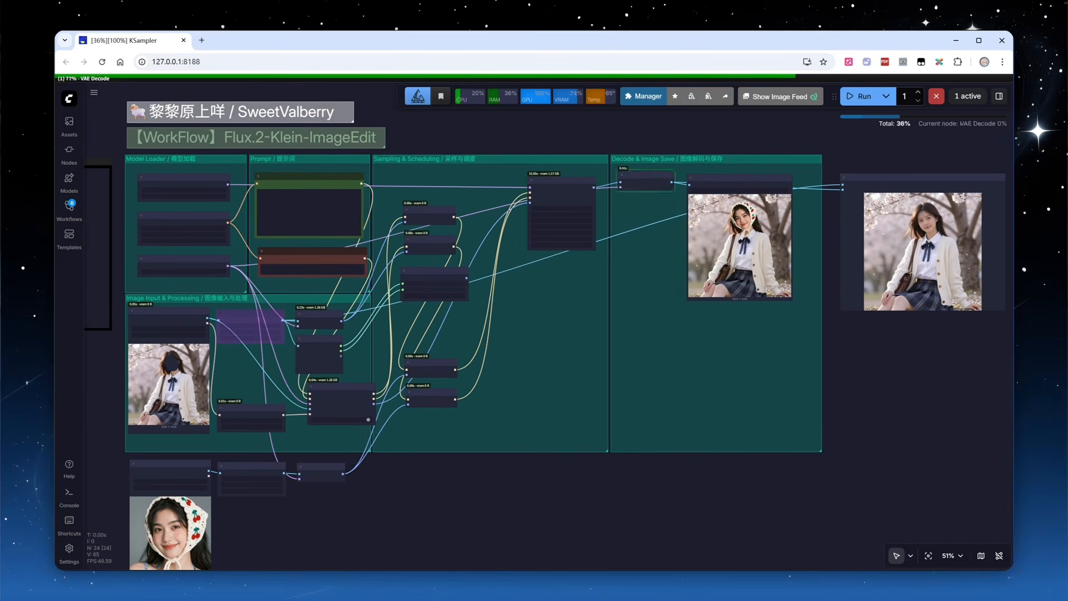
Examine the masked face-swap result in the Save Image and Image Comparer nodes
{"action": "left_click_drag", "start_coordinate": [910, 401], "coordinate": [750, 451]}
{"action": "scroll", "coordinate": [667, 247], "scroll_direction": "up", "scroll_amount": 6}
{"action": "scroll", "coordinate": [524, 315], "scroll_direction": "up", "scroll_amount": 6}
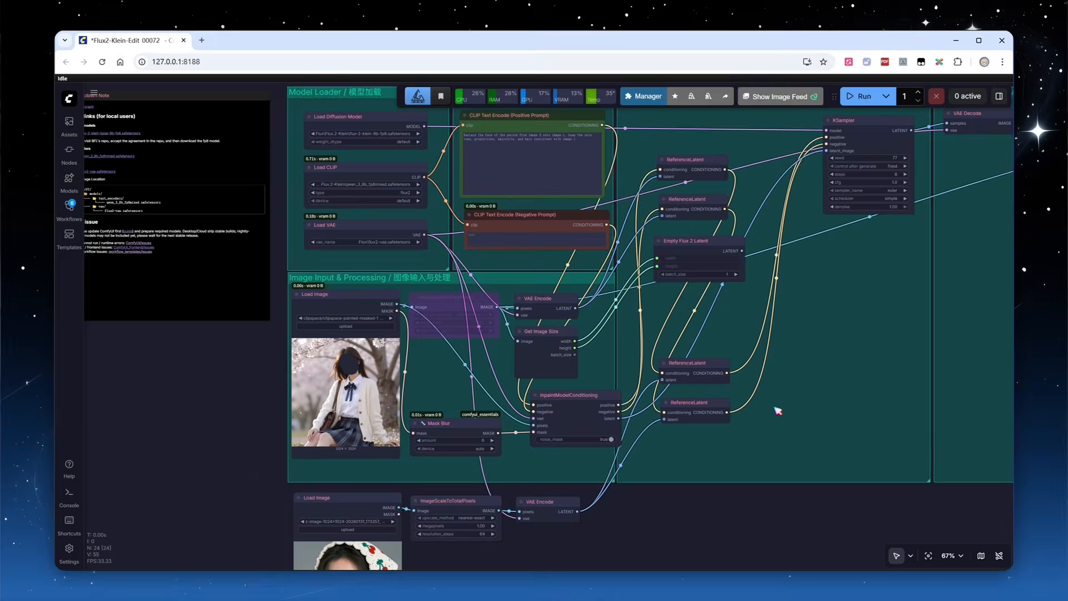
Delete the InpaintModelConditioning and Mask Blur nodes and reconnect Empty Flux 2 Latent to the KSampler's latent_image input
{"action": "scroll", "coordinate": [773, 411], "scroll_direction": "up", "scroll_amount": 3}
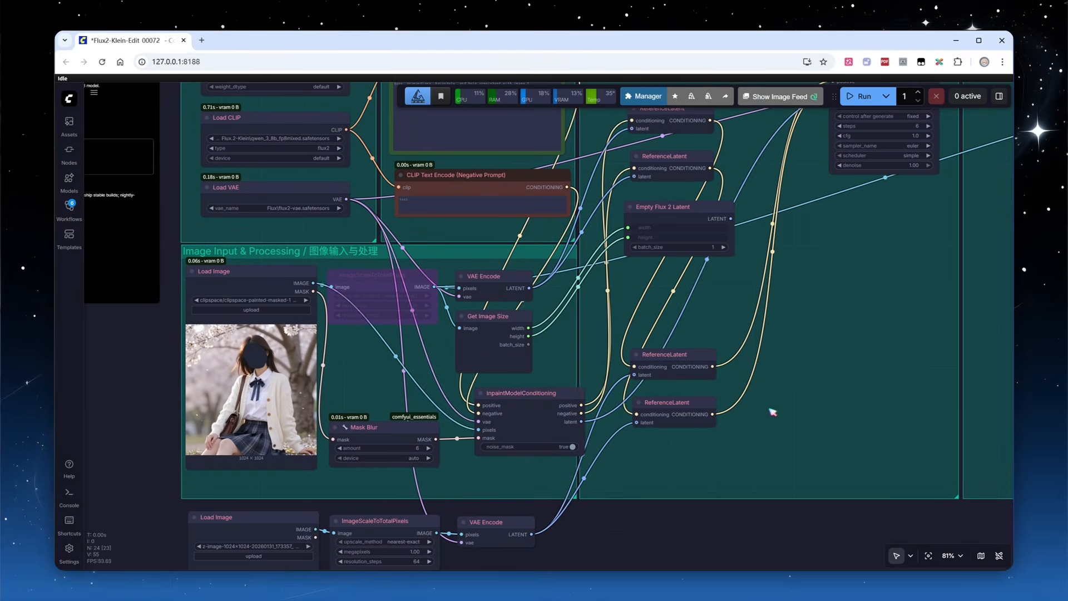
{"action": "left_click", "coordinate": [547, 395]}
{"action": "key", "text": "Delete"}
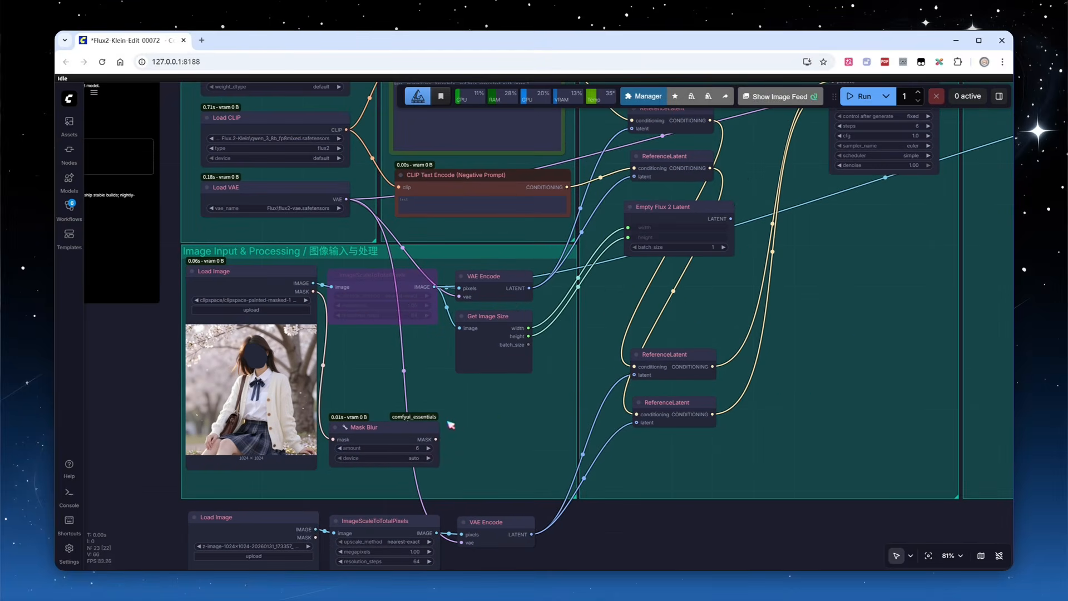
{"action": "left_click", "coordinate": [430, 425]}
{"action": "key", "text": "Delete"}
{"action": "left_click_drag", "start_coordinate": [896, 281], "coordinate": [806, 407]}
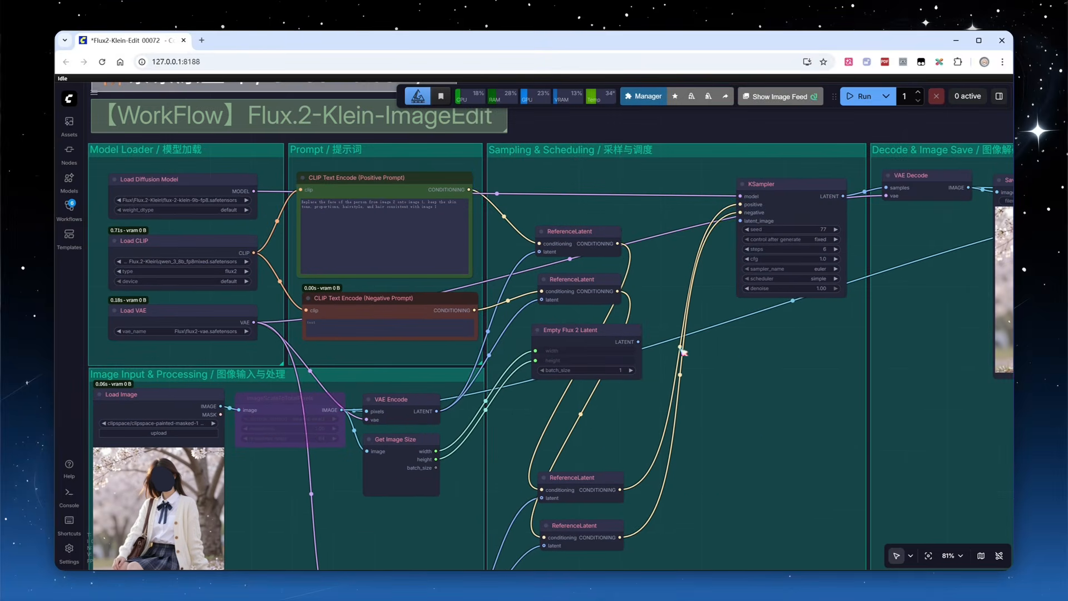
{"action": "left_click_drag", "start_coordinate": [638, 342], "coordinate": [740, 220]}
{"action": "left_click_drag", "start_coordinate": [377, 539], "coordinate": [417, 531]}
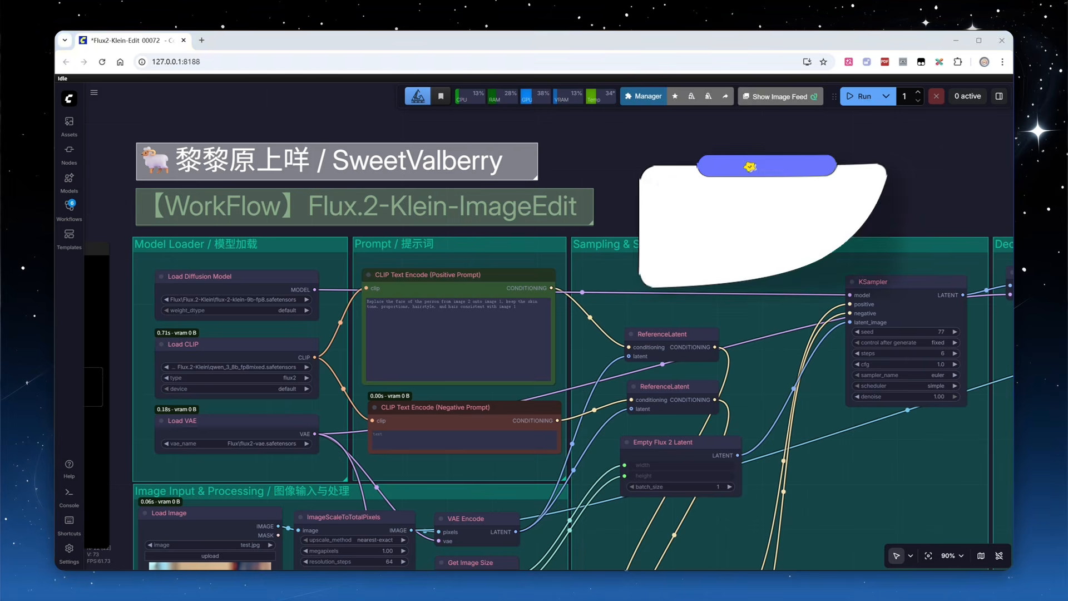
Replace the positive prompt with an instruction to place image 1's product on image 2's table with correct perspective, scale and soft shadow, and run the workflow
{"action": "left_click", "coordinate": [482, 346]}
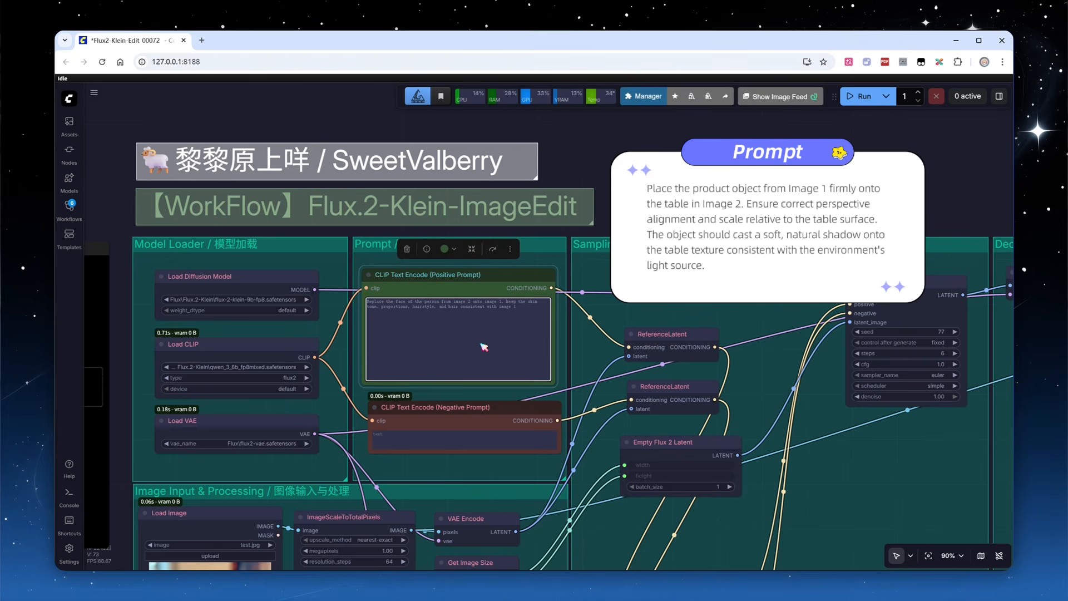
{"action": "key", "text": "ctrl+a"}
{"action": "type", "text": "Place the product object from Image 1 firmly onto the table in Image 2. Ensure correct perspective alignment and scale relative to the table surface. The object should cast a soft, natural shadow onto the table texture consistent with the environment's light source."}
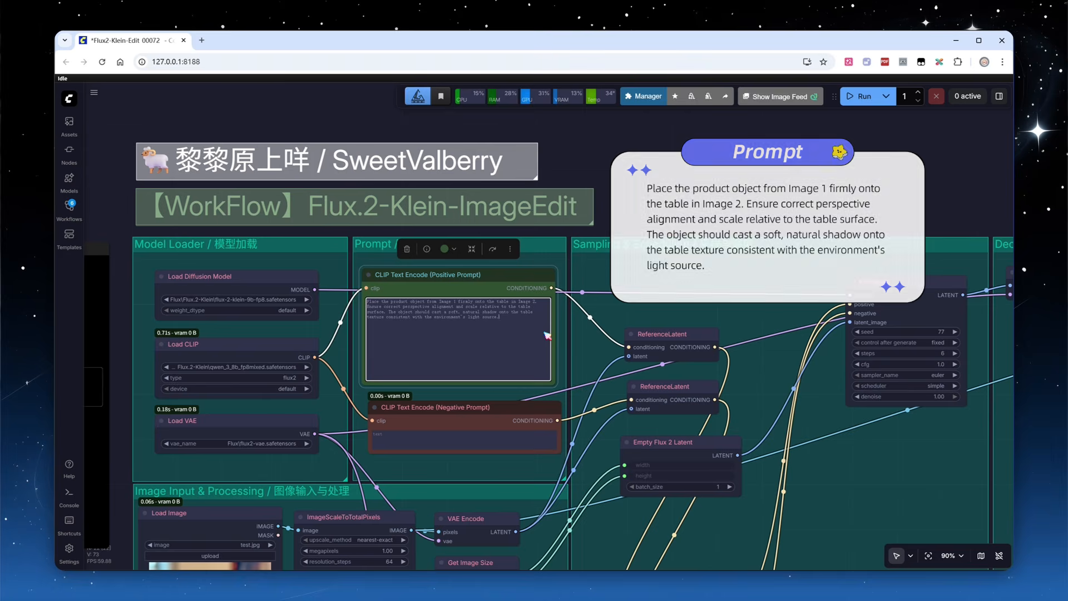
{"action": "left_click", "coordinate": [864, 128]}
{"action": "left_click", "coordinate": [858, 98]}
Inspect the generated perfume bottle picture on the marble table and compare it with the original product photo
{"action": "scroll", "coordinate": [643, 189], "scroll_direction": "down", "scroll_amount": 7}
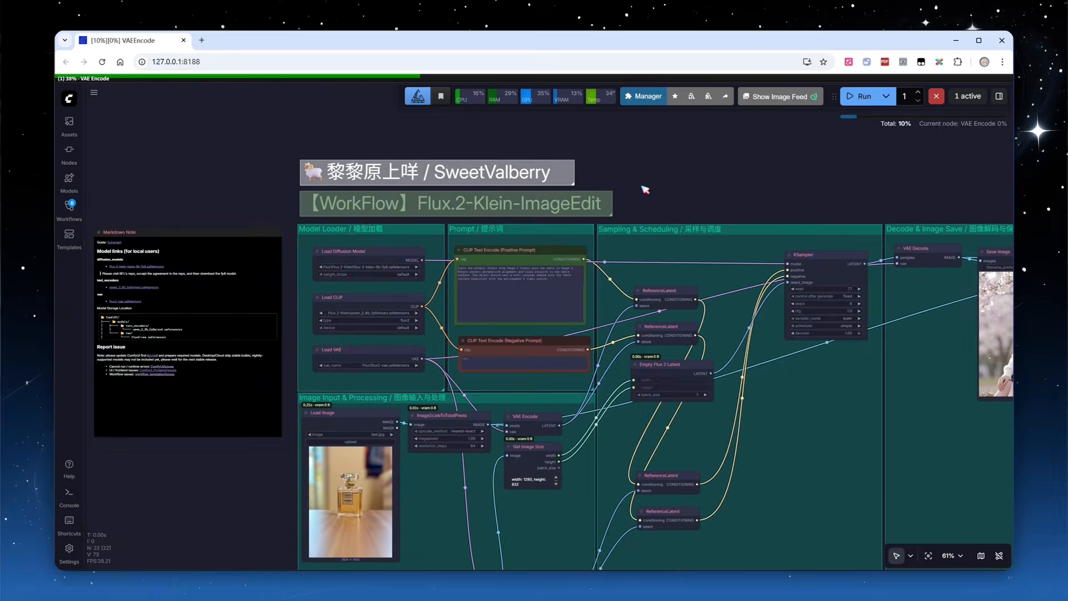
{"action": "left_click_drag", "start_coordinate": [765, 149], "coordinate": [534, 83]}
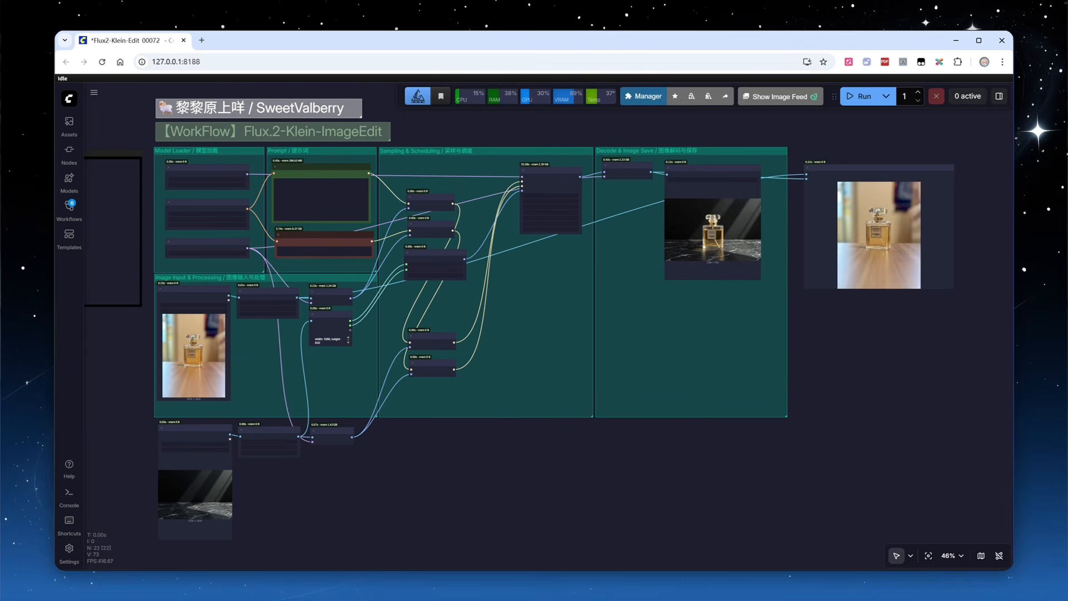
{"action": "left_click_drag", "start_coordinate": [934, 322], "coordinate": [829, 434]}
{"action": "scroll", "coordinate": [679, 337], "scroll_direction": "up", "scroll_amount": 14}
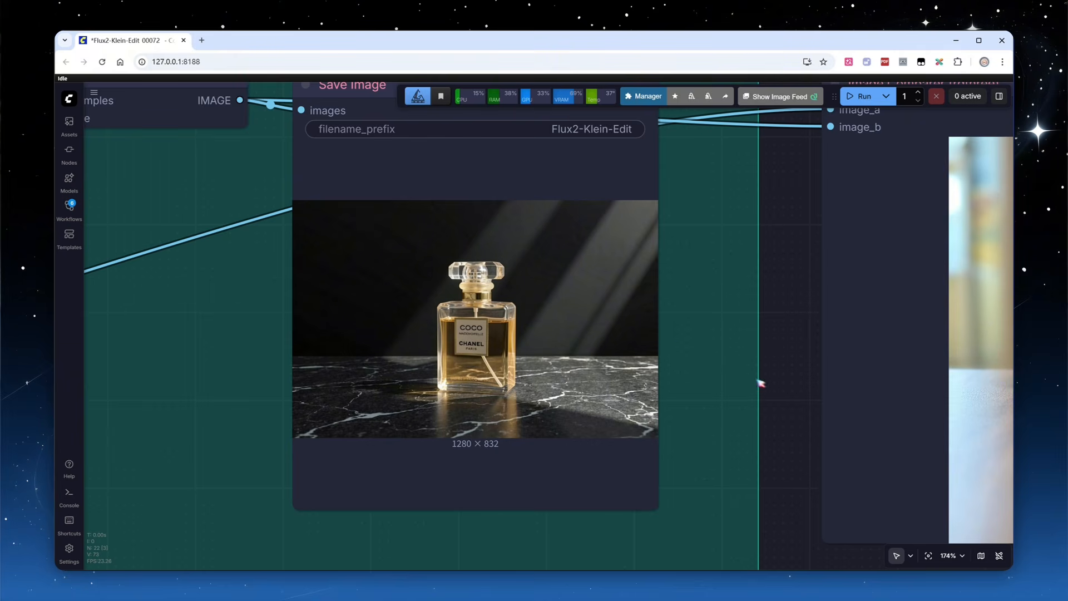
{"action": "scroll", "coordinate": [802, 459], "scroll_direction": "down", "scroll_amount": 5}
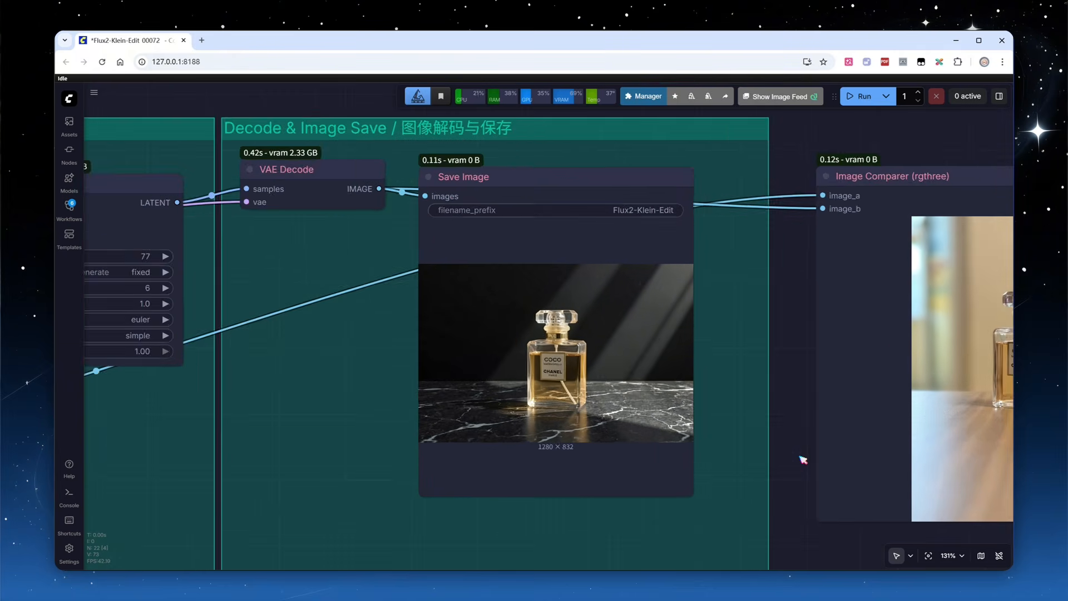
{"action": "left_click_drag", "start_coordinate": [742, 523], "coordinate": [477, 498]}
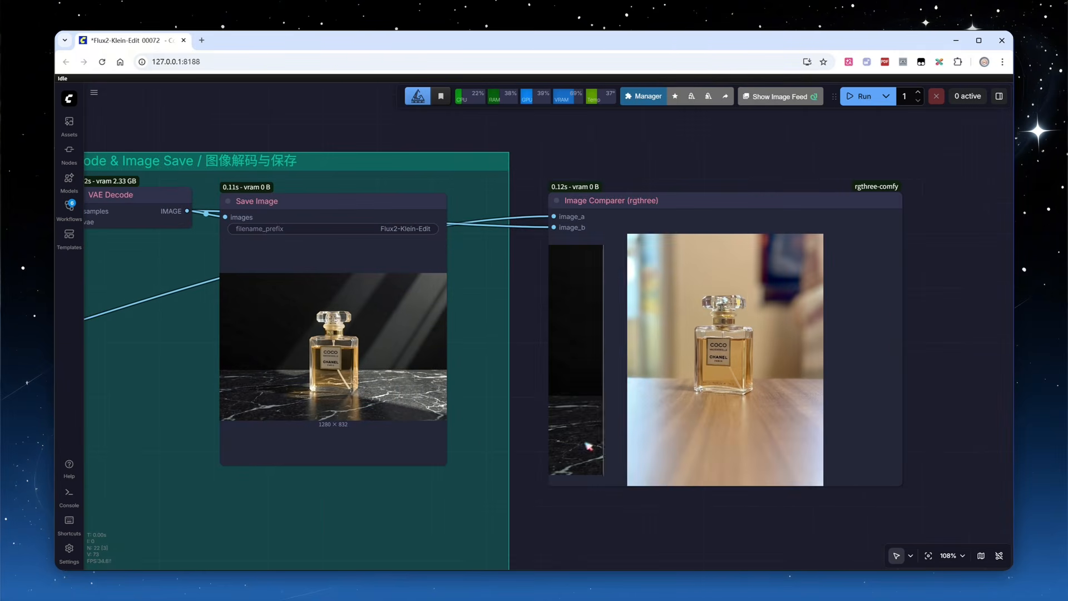
{"action": "scroll", "coordinate": [834, 359], "scroll_direction": "up", "scroll_amount": 4}
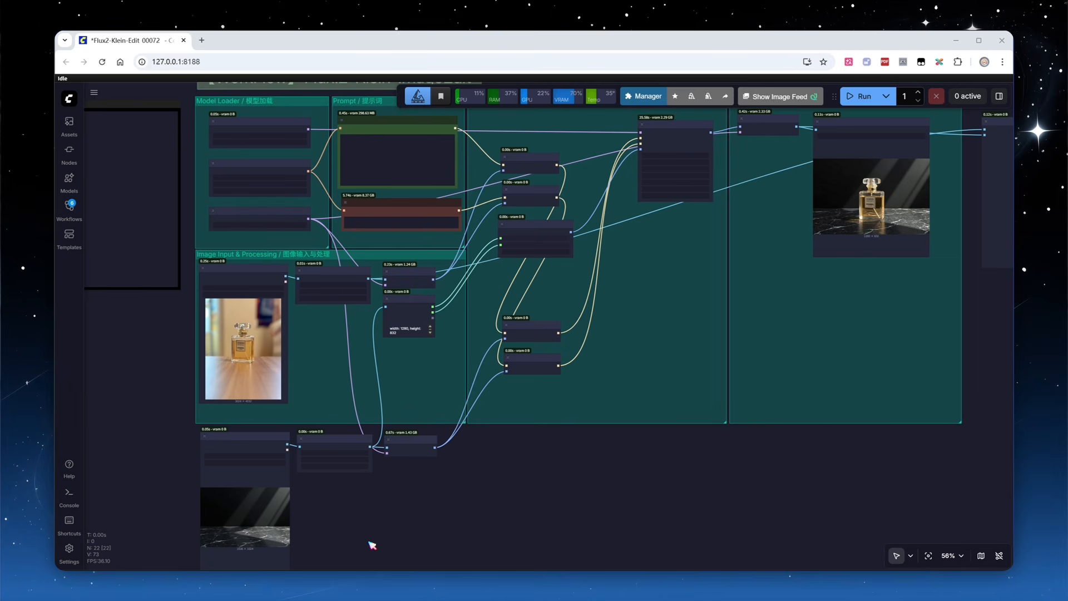
Select the second image's Load Image, ImageScaleToTotalPixels and VAE Encode nodes together with the two ReferenceLatent nodes they feed
{"action": "scroll", "coordinate": [369, 542], "scroll_direction": "up", "scroll_amount": 3}
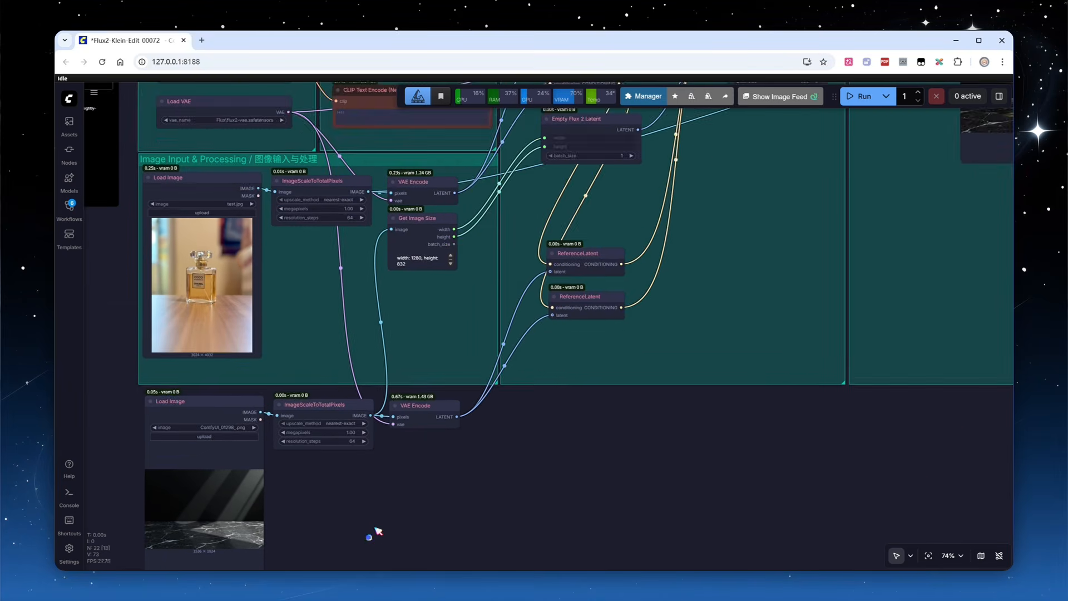
{"action": "left_click_drag", "start_coordinate": [371, 538], "coordinate": [418, 470]}
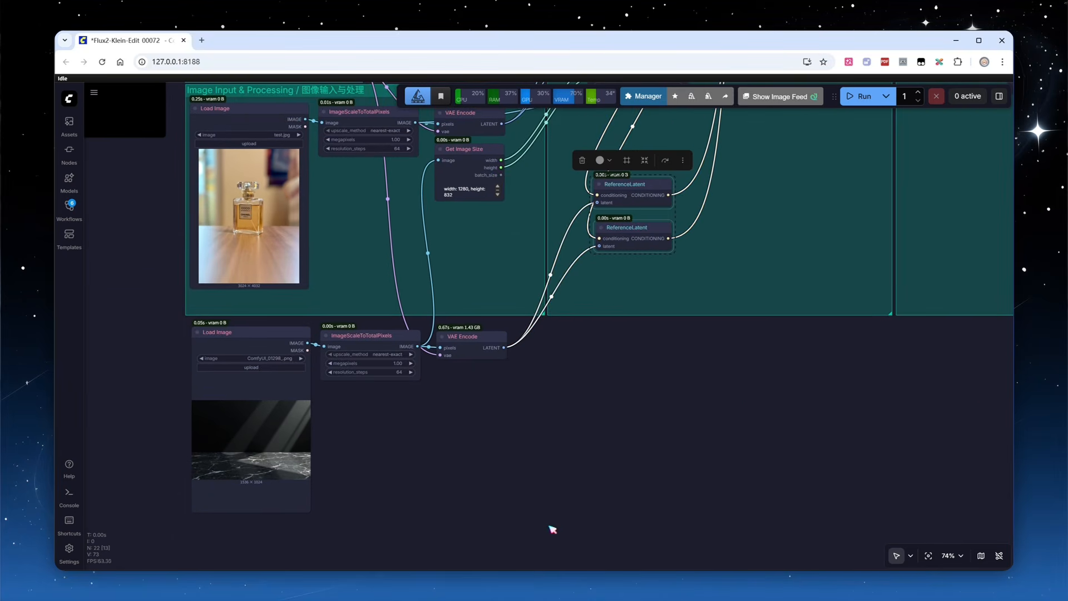
{"action": "left_click_drag", "start_coordinate": [581, 525], "coordinate": [127, 326]}
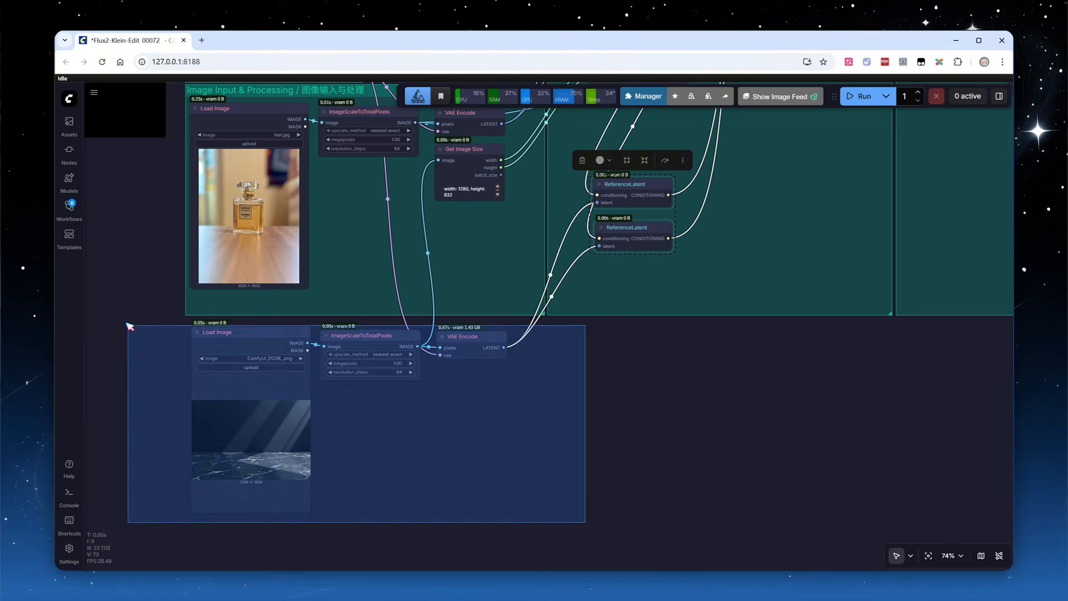
{"action": "left_click", "coordinate": [650, 238], "text": "shift"}
{"action": "left_click", "coordinate": [640, 190], "text": "shift"}
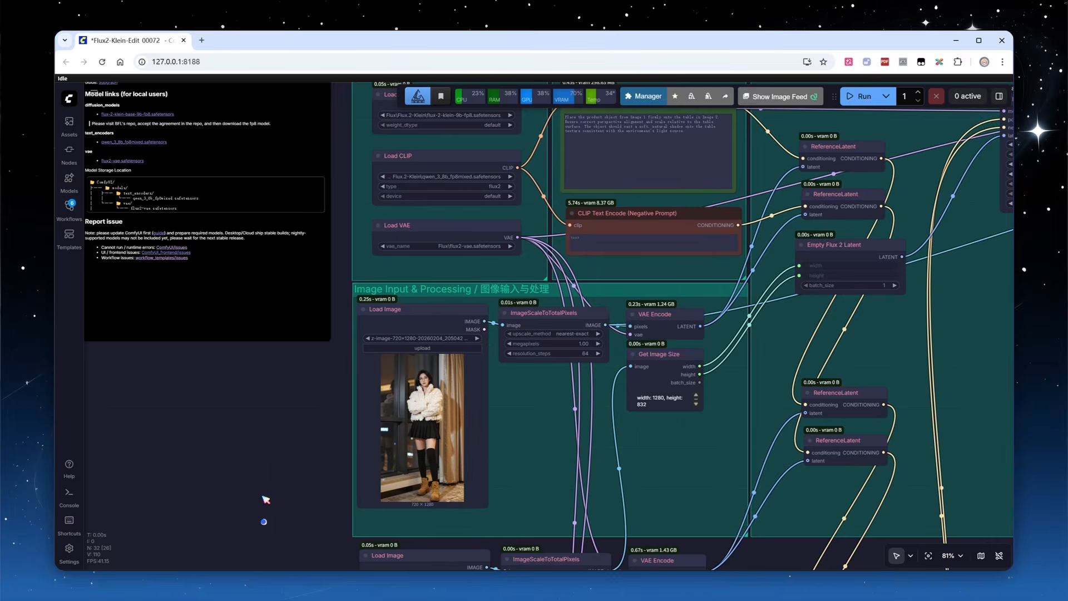
Replace the positive prompt with image 1's person holding image 3's plush toy, chatting casually with image 2's person on image 4's sofa in soft indoor lighting
{"action": "scroll", "coordinate": [266, 499], "scroll_direction": "down", "scroll_amount": 12}
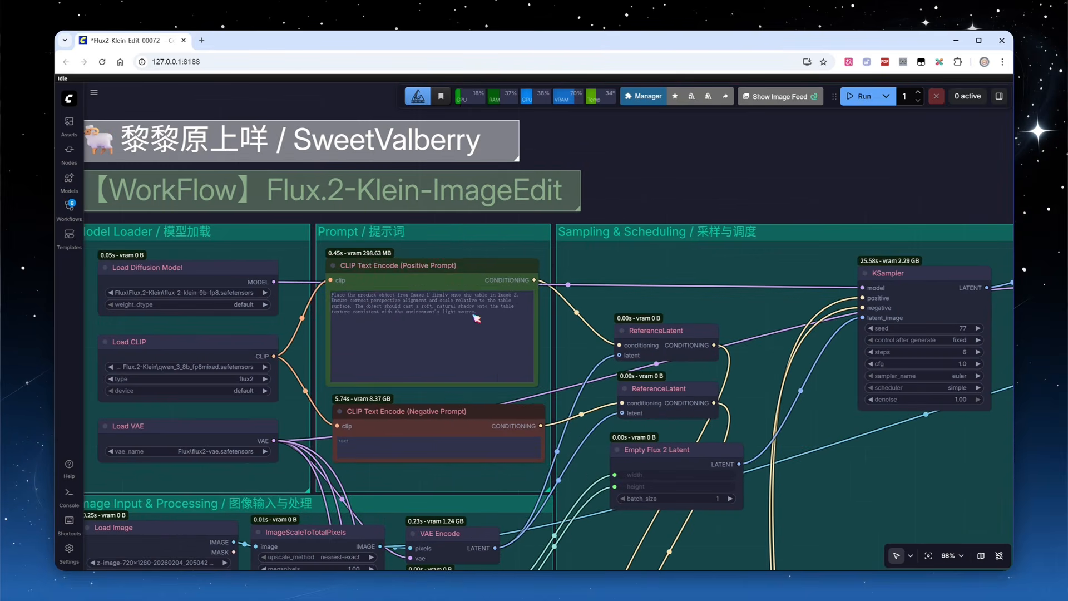
{"action": "left_click", "coordinate": [482, 354]}
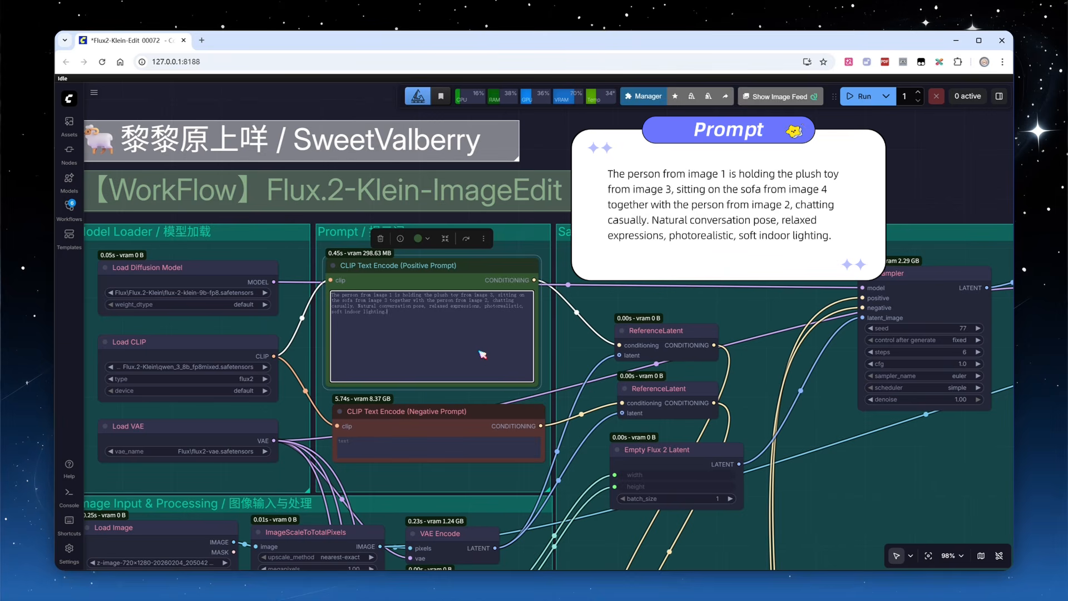
{"action": "left_click", "coordinate": [843, 506]}
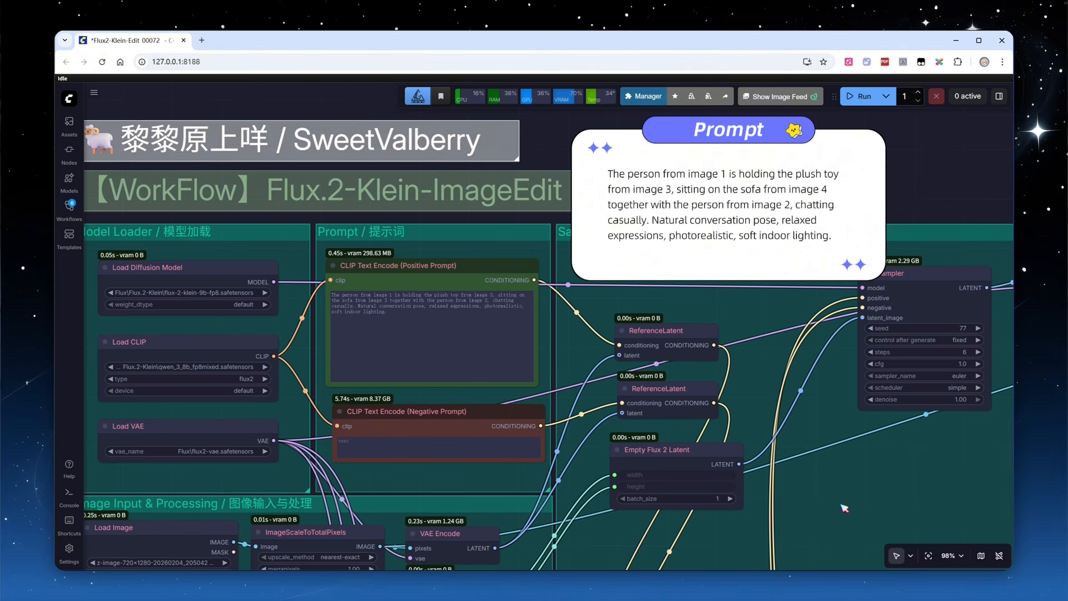
Delete the Get Image Size node and set the Empty Flux 2 Latent size to 1280 wide by 720 high
{"action": "scroll", "coordinate": [836, 505], "scroll_direction": "down", "scroll_amount": 4}
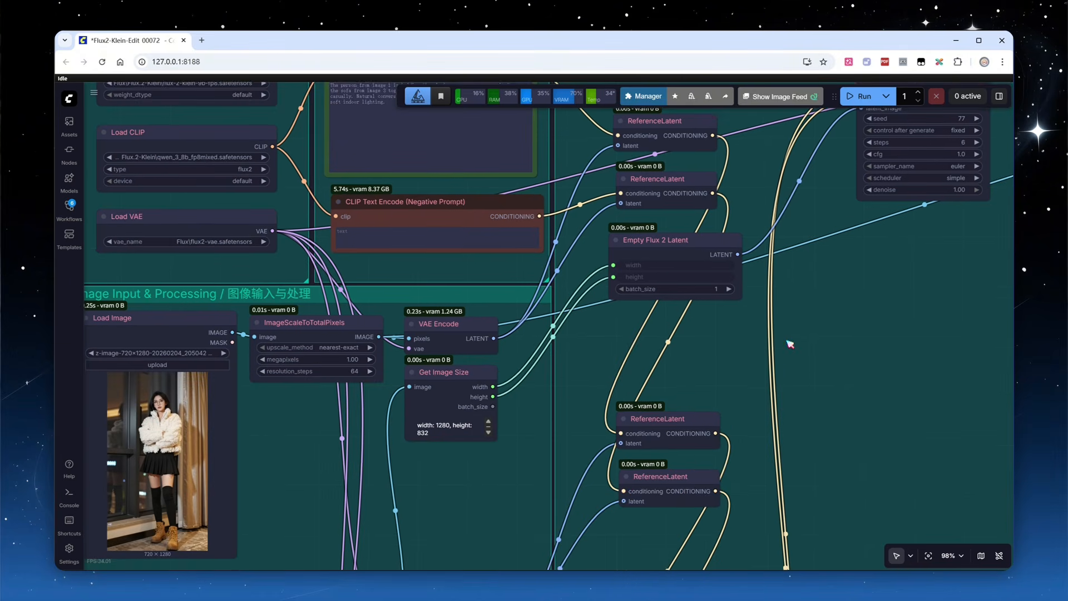
{"action": "left_click", "coordinate": [477, 373]}
{"action": "key", "text": "Delete"}
{"action": "left_click", "coordinate": [707, 269]}
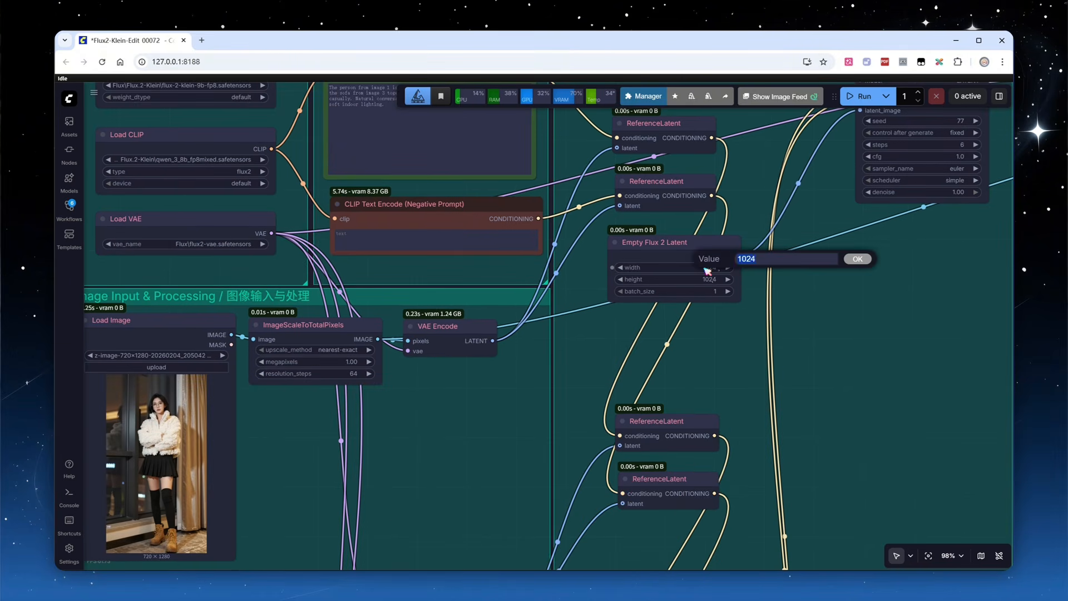
{"action": "key", "text": "Return"}
{"action": "left_click", "coordinate": [701, 279]}
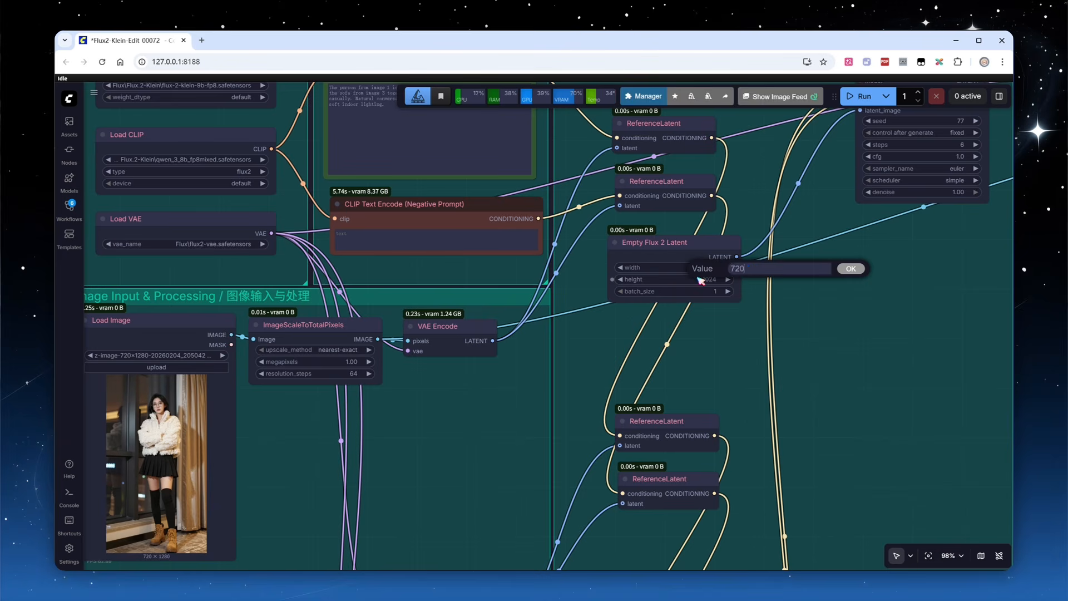
{"action": "key", "text": "Return"}
Run the four-image workflow and examine the generated picture up close in the Save Image node
{"action": "scroll", "coordinate": [877, 346], "scroll_direction": "down", "scroll_amount": 4}
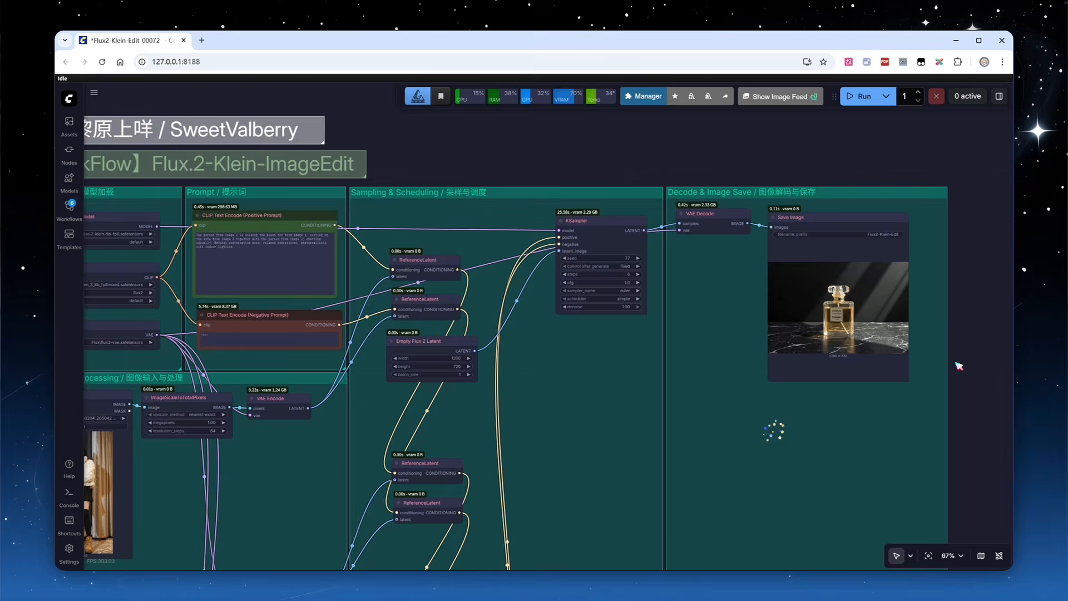
{"action": "left_click", "coordinate": [862, 97]}
{"action": "scroll", "coordinate": [917, 285], "scroll_direction": "down", "scroll_amount": 4}
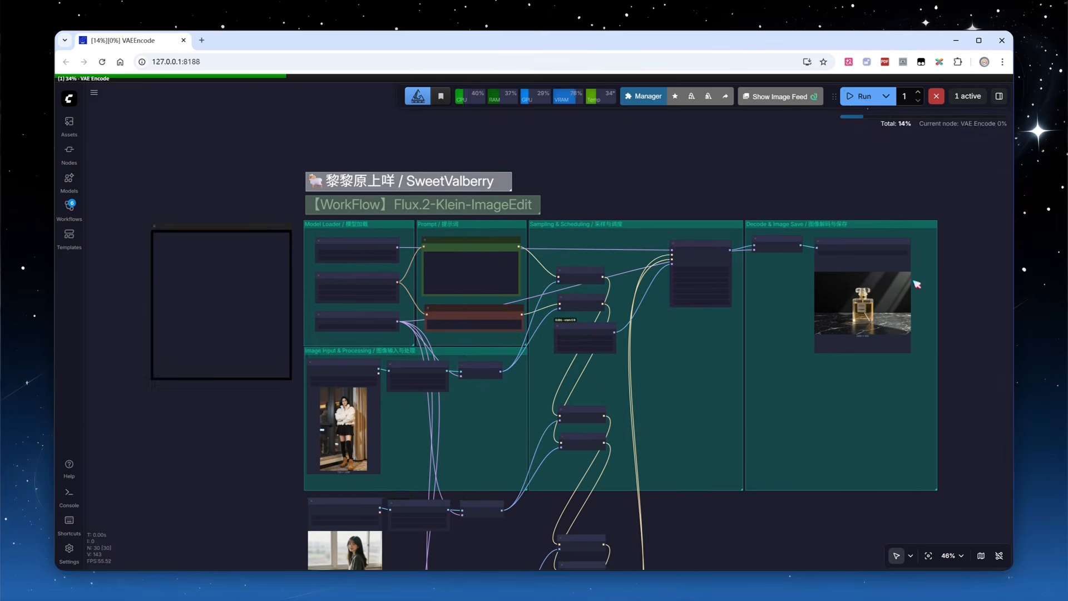
{"action": "left_click_drag", "start_coordinate": [985, 369], "coordinate": [966, 317]}
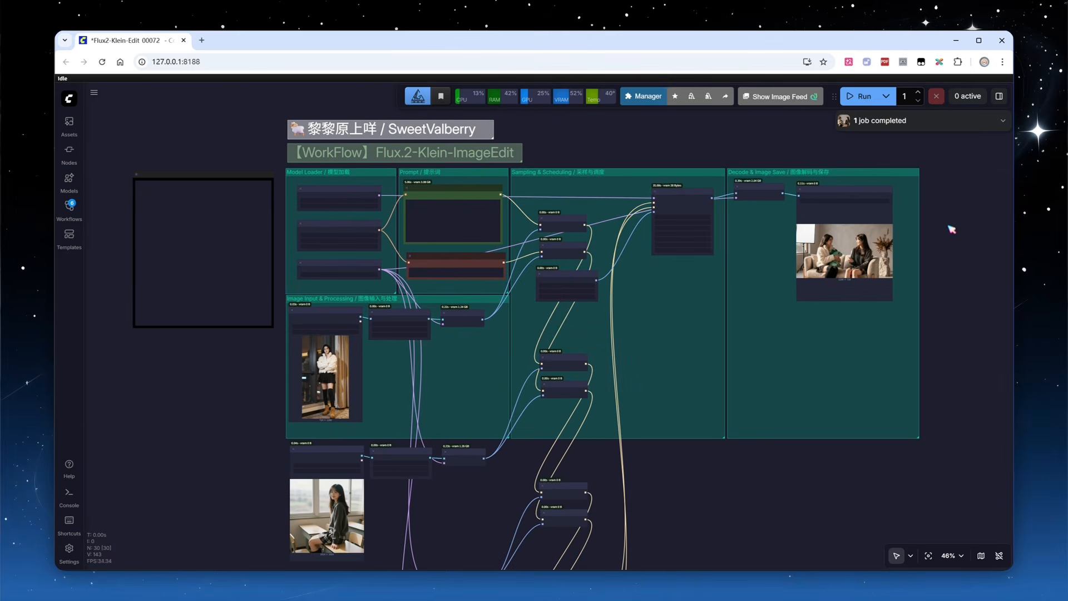
{"action": "scroll", "coordinate": [951, 229], "scroll_direction": "up", "scroll_amount": 12}
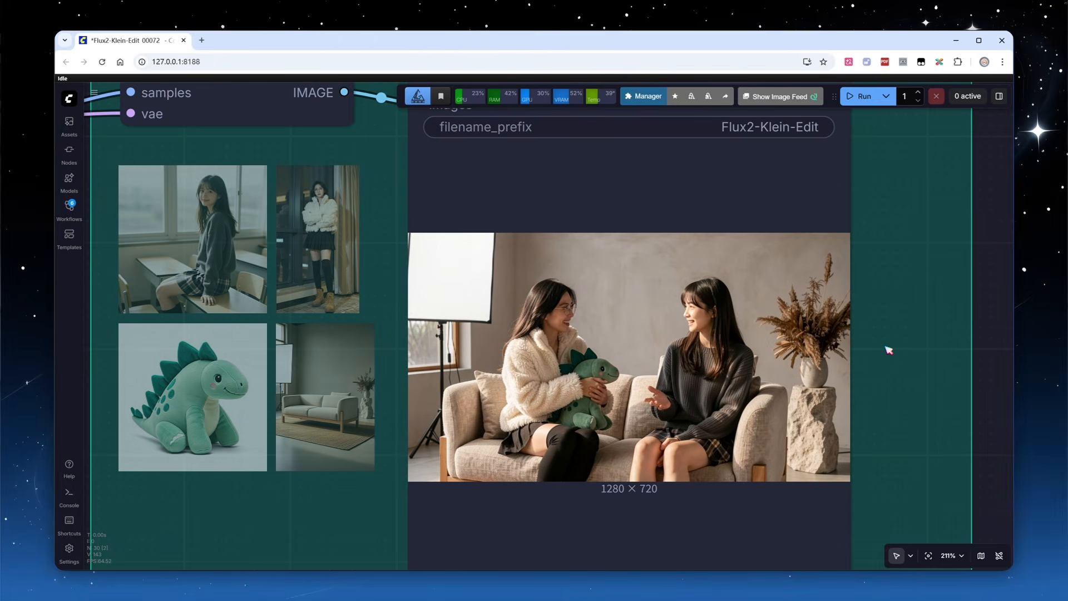